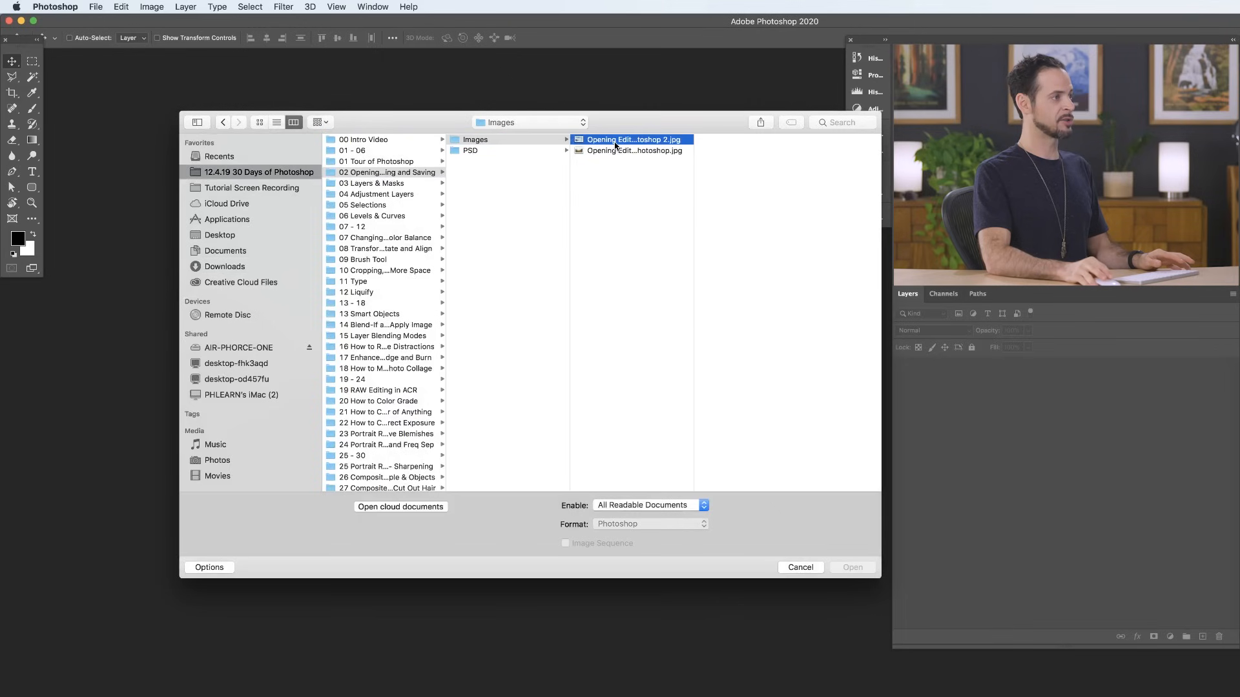
Step: Open both "Opening Editing and Saving in Photoshop" JPEG files from the Images folder together
click(618, 152)
click(620, 142)
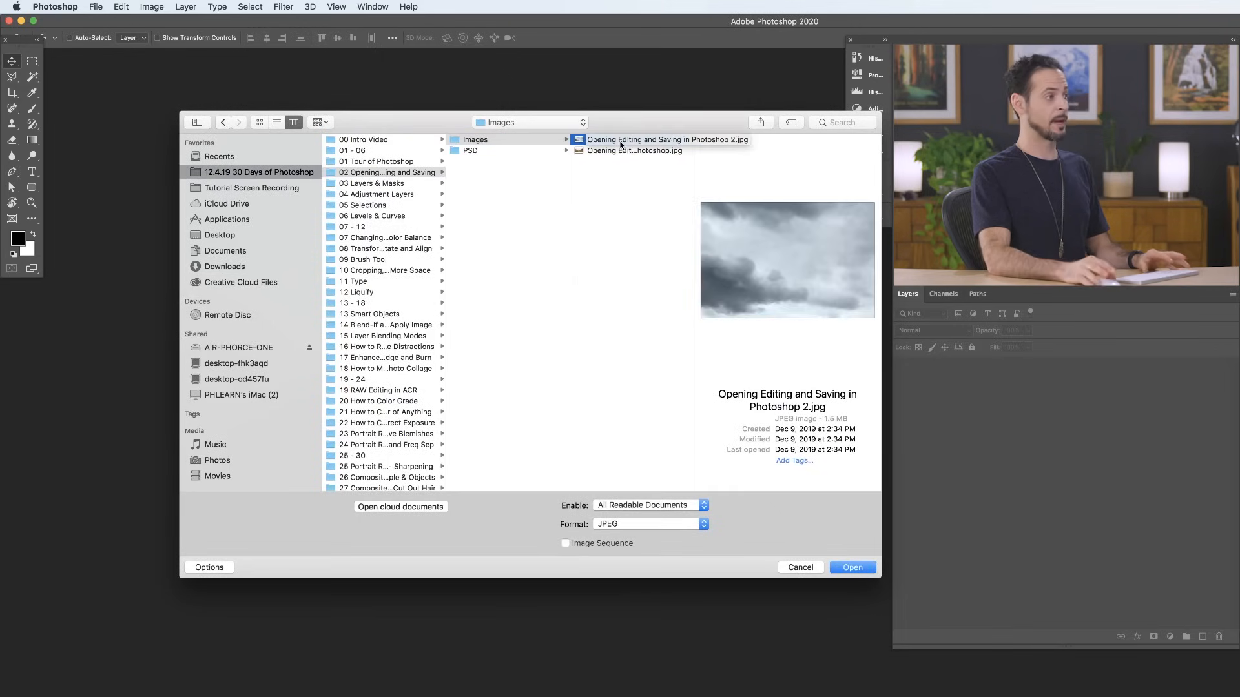
shift+click(627, 150)
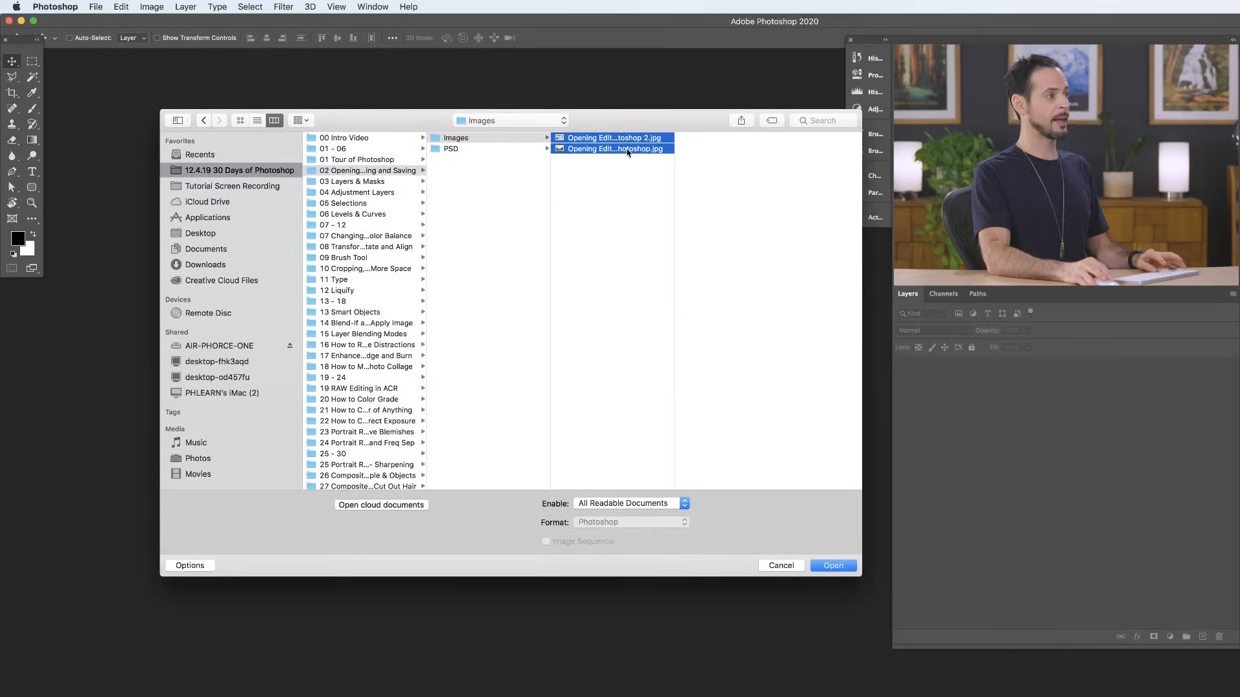
click(833, 566)
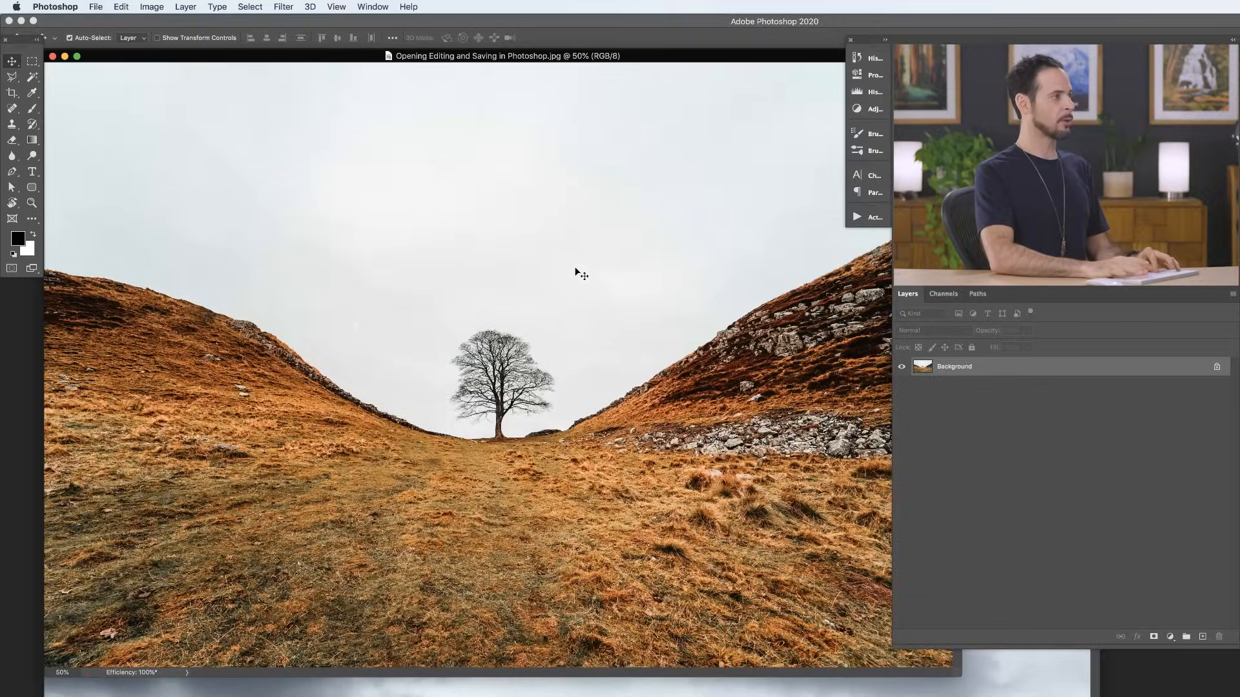
Step: Zoom the landscape image out to 25% and the clouds image to 33.3%, and arrange their floating windows so both are visible
key(super+minus)
key(super+minus)
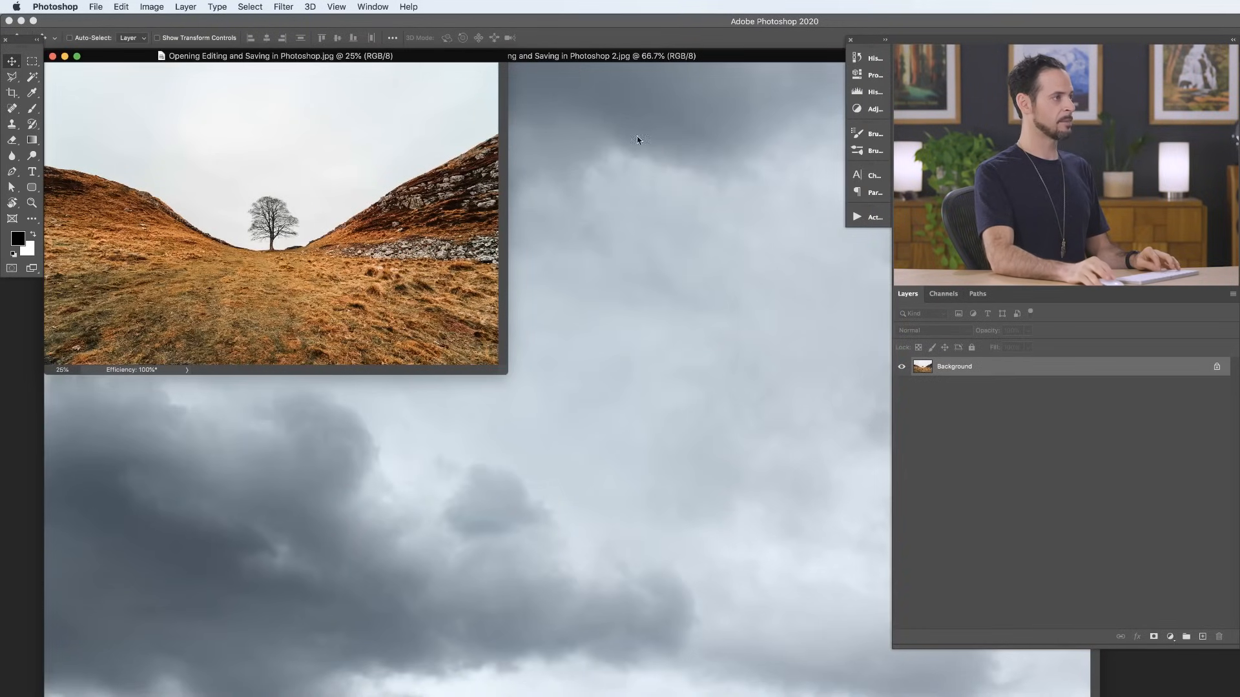
click(712, 71)
key(super+minus)
key(super+minus)
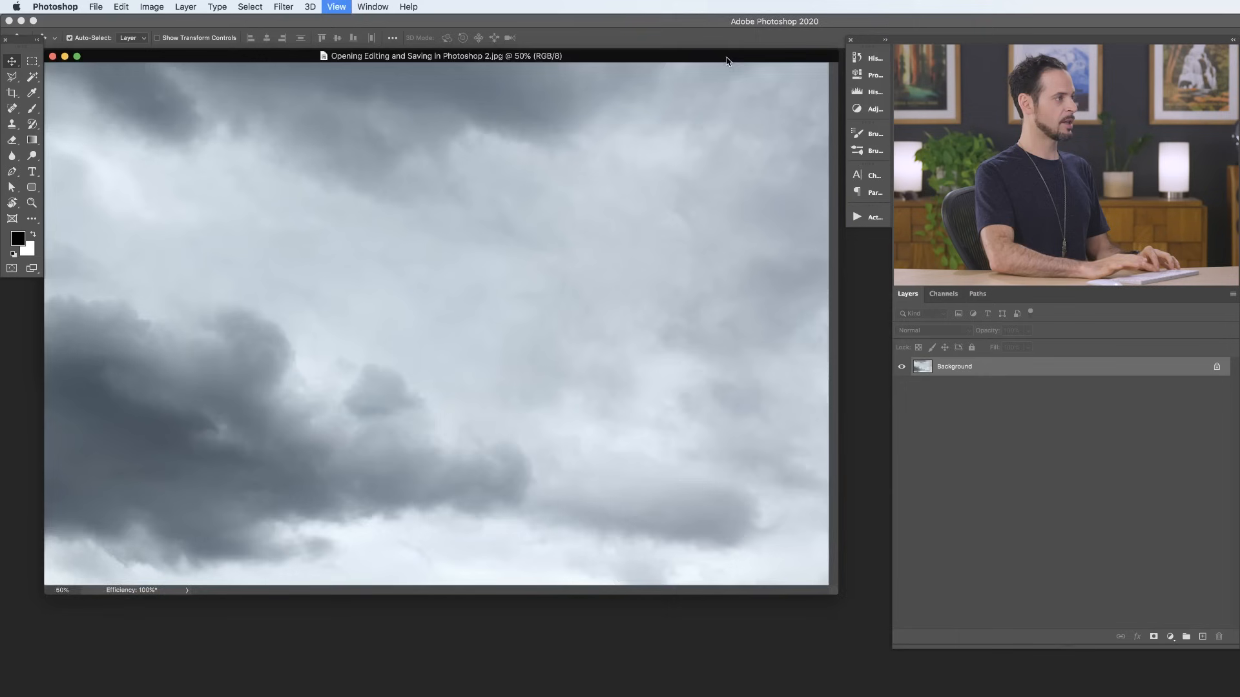
drag(501, 60, 749, 189)
drag(440, 57, 489, 102)
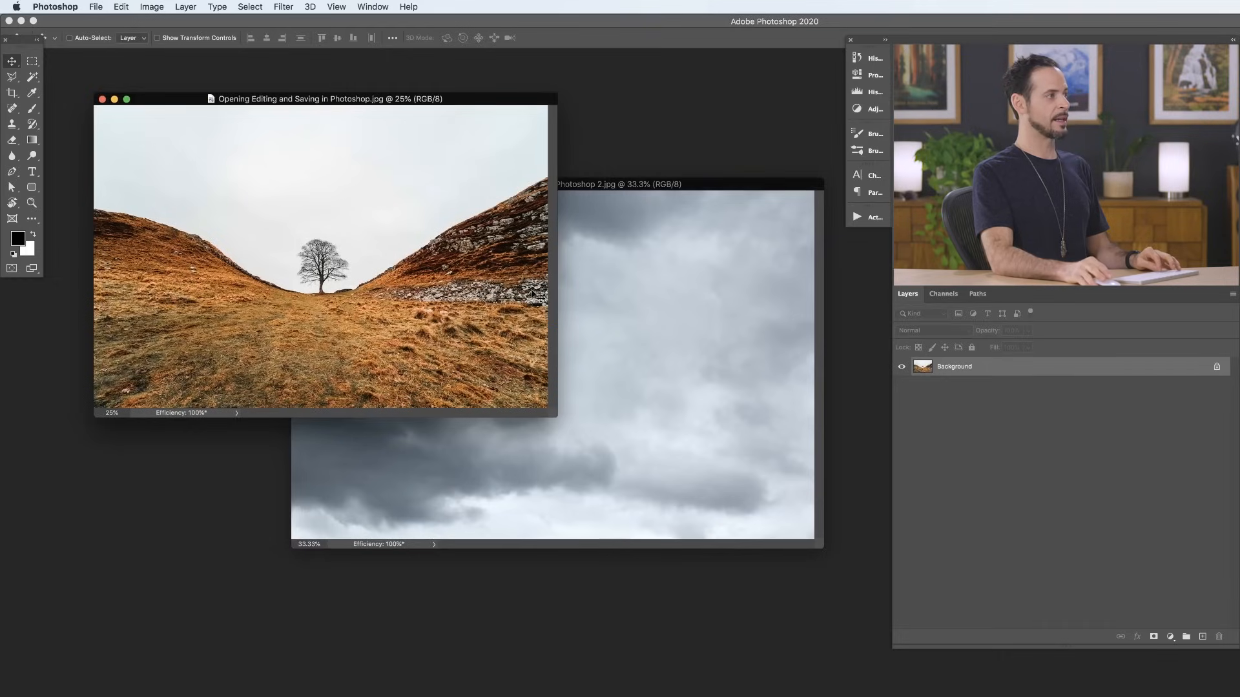
Step: Consolidate all open documents into tabs and switch back and forth between the landscape and clouds images
click(373, 7)
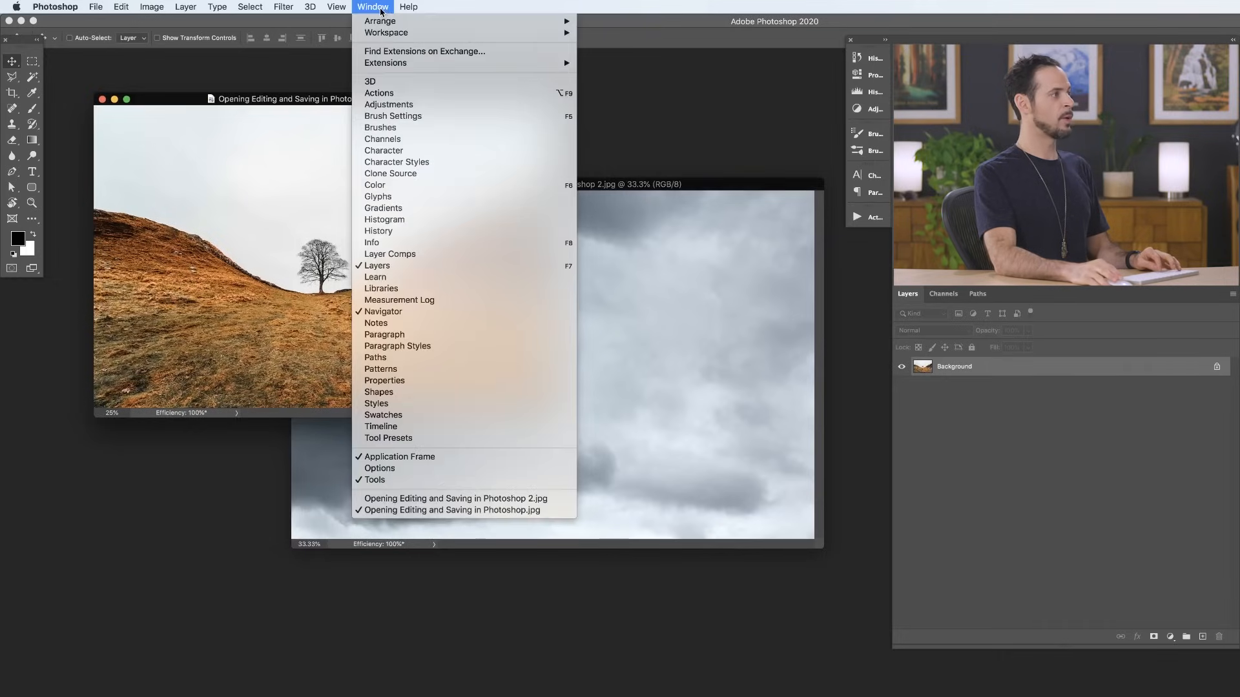
mouse_move(377, 22)
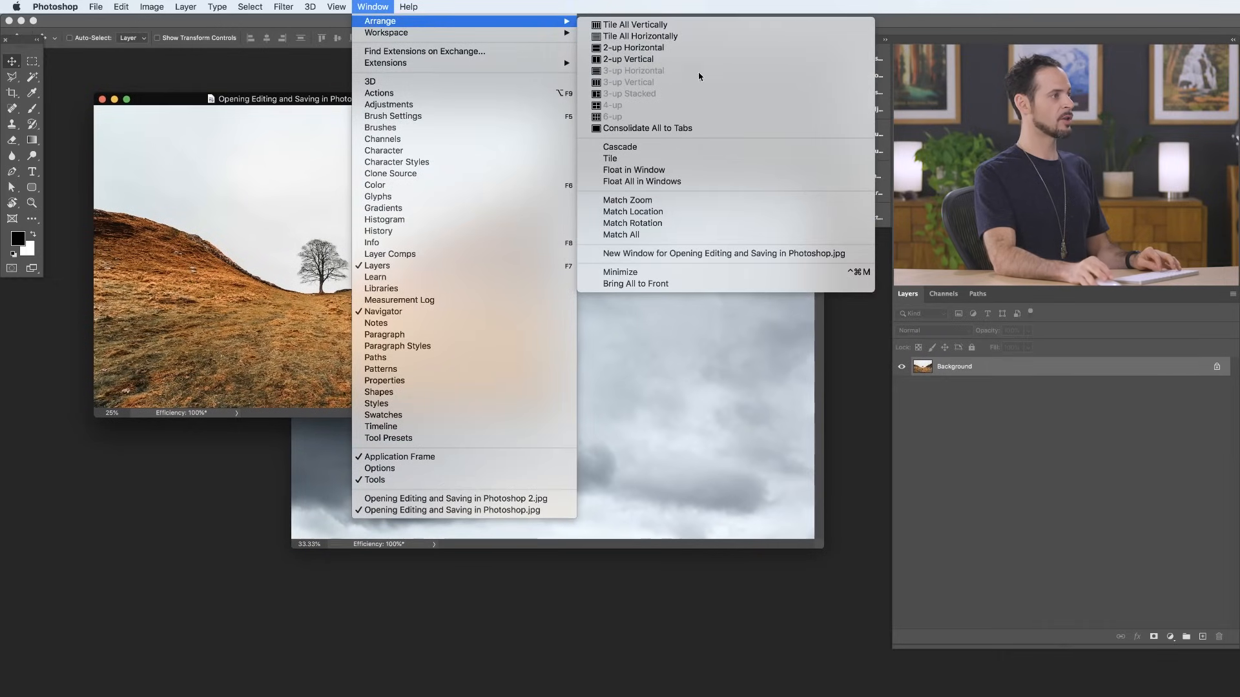
click(711, 130)
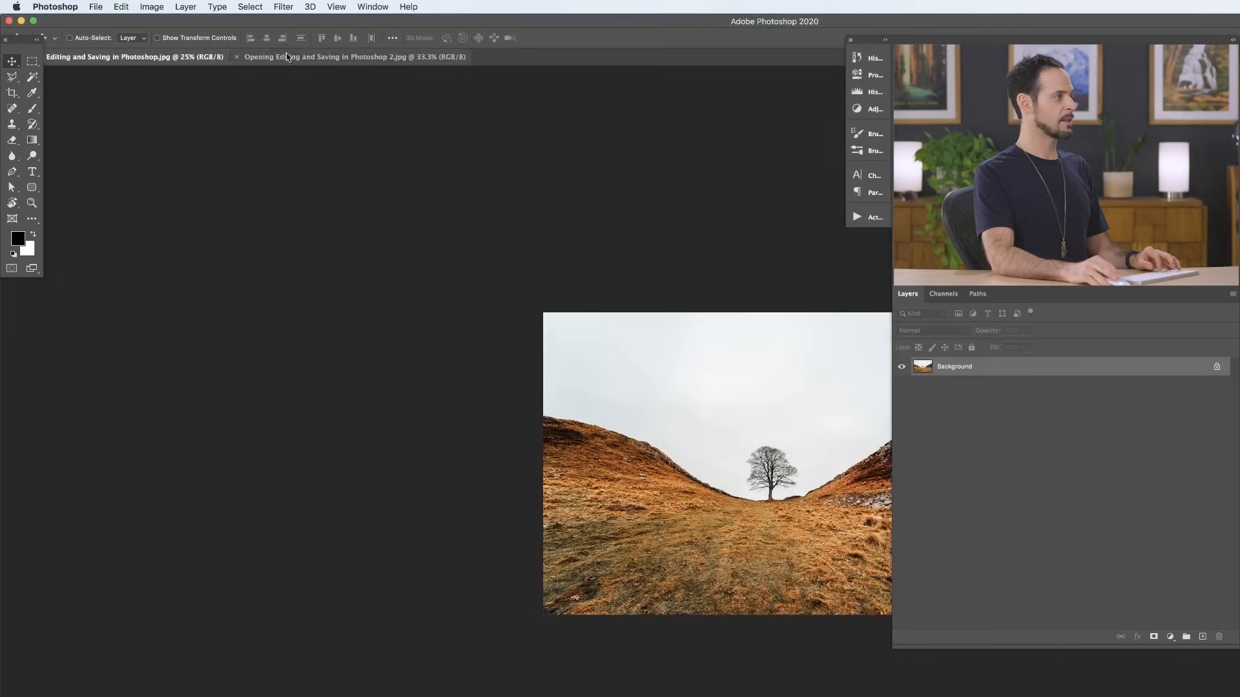
click(321, 59)
click(183, 59)
click(323, 60)
click(178, 60)
click(280, 60)
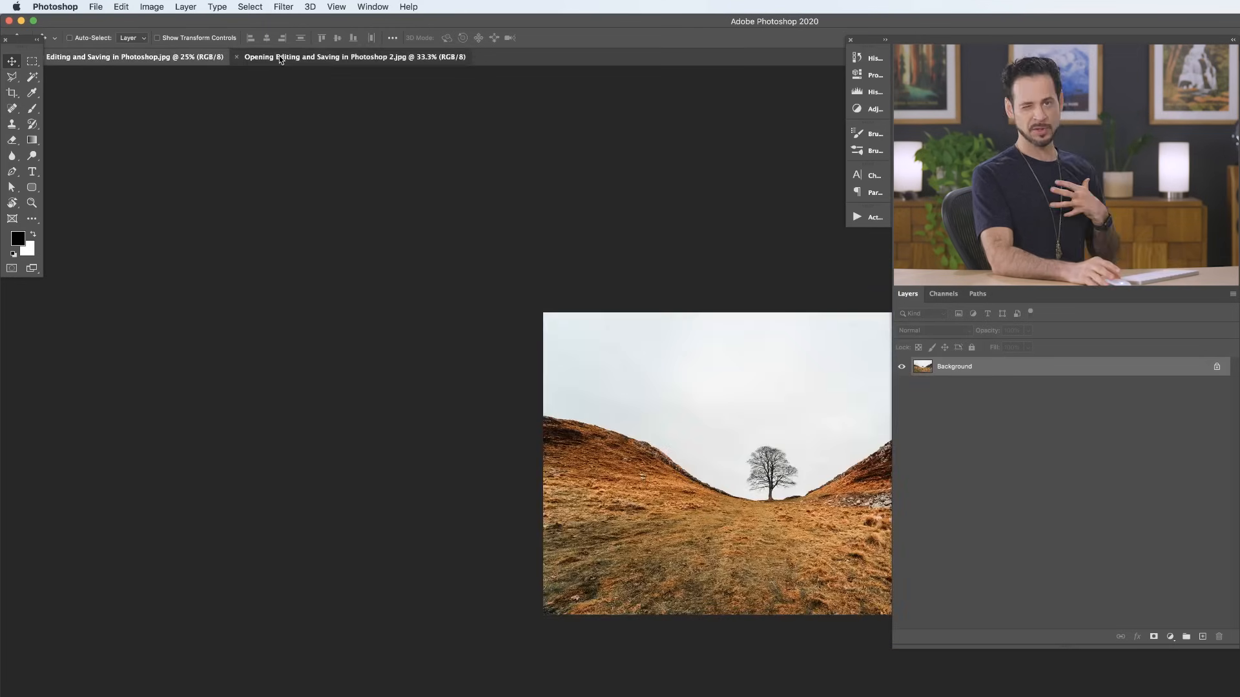
Step: Undock the clouds and landscape tabs into separate floating windows and arrange them so both images are visible
drag(286, 59, 283, 147)
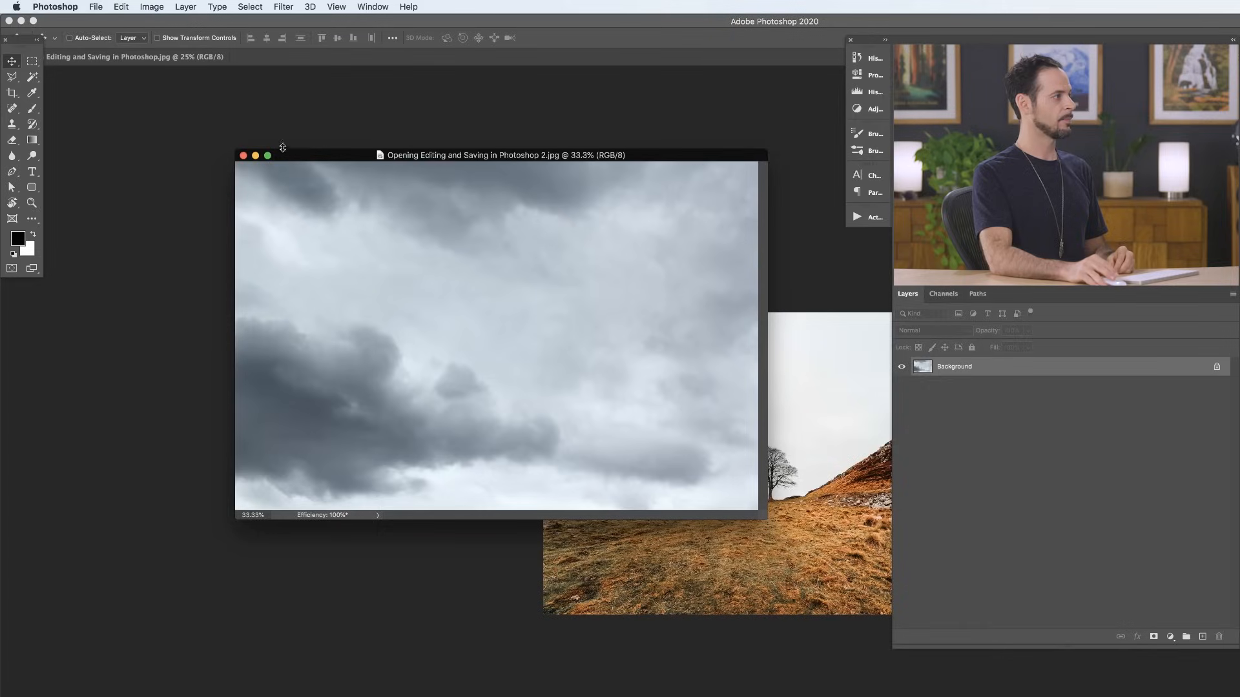
drag(153, 59, 224, 123)
drag(571, 155, 617, 223)
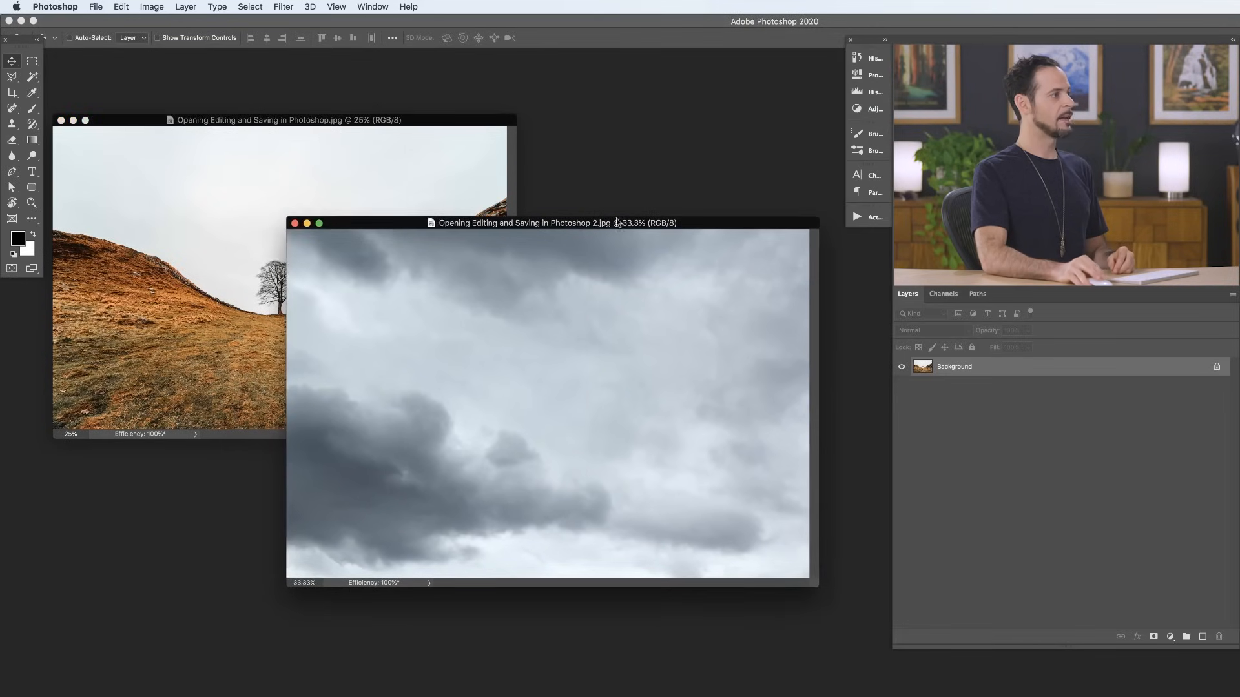
drag(444, 126, 476, 122)
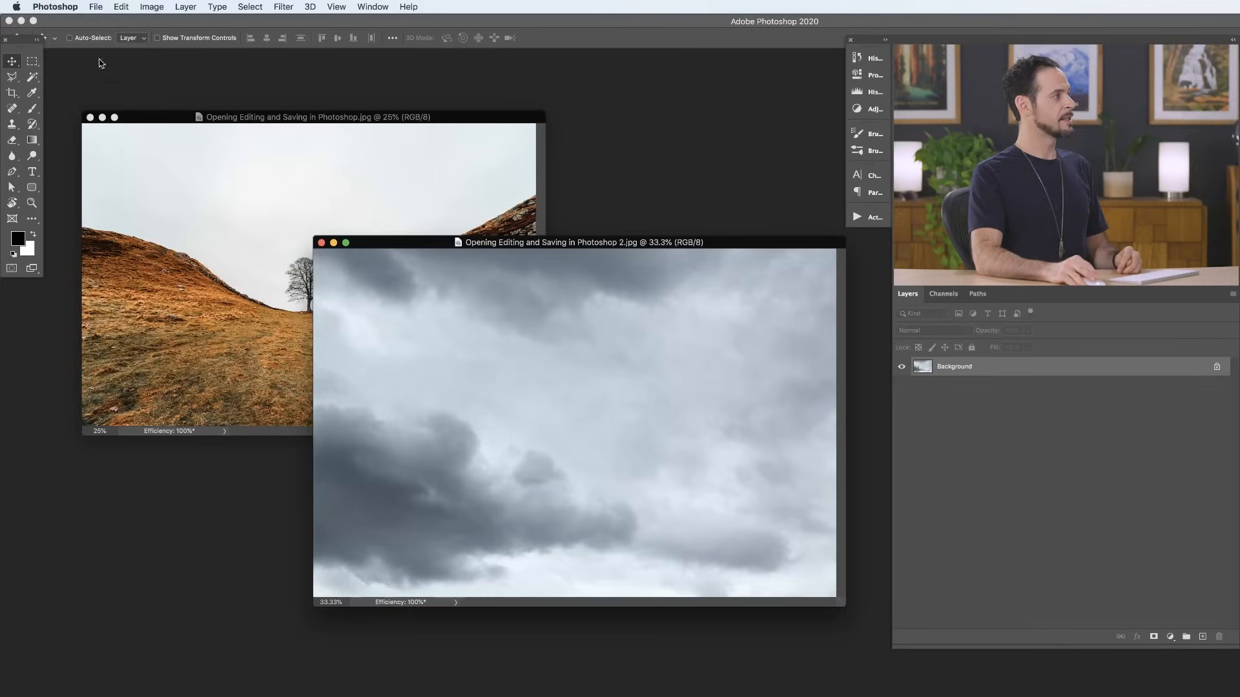
Step: Check the Open Documents as Tabs option in the Workspace preferences and leave the settings without changing them
click(54, 7)
mouse_move(73, 44)
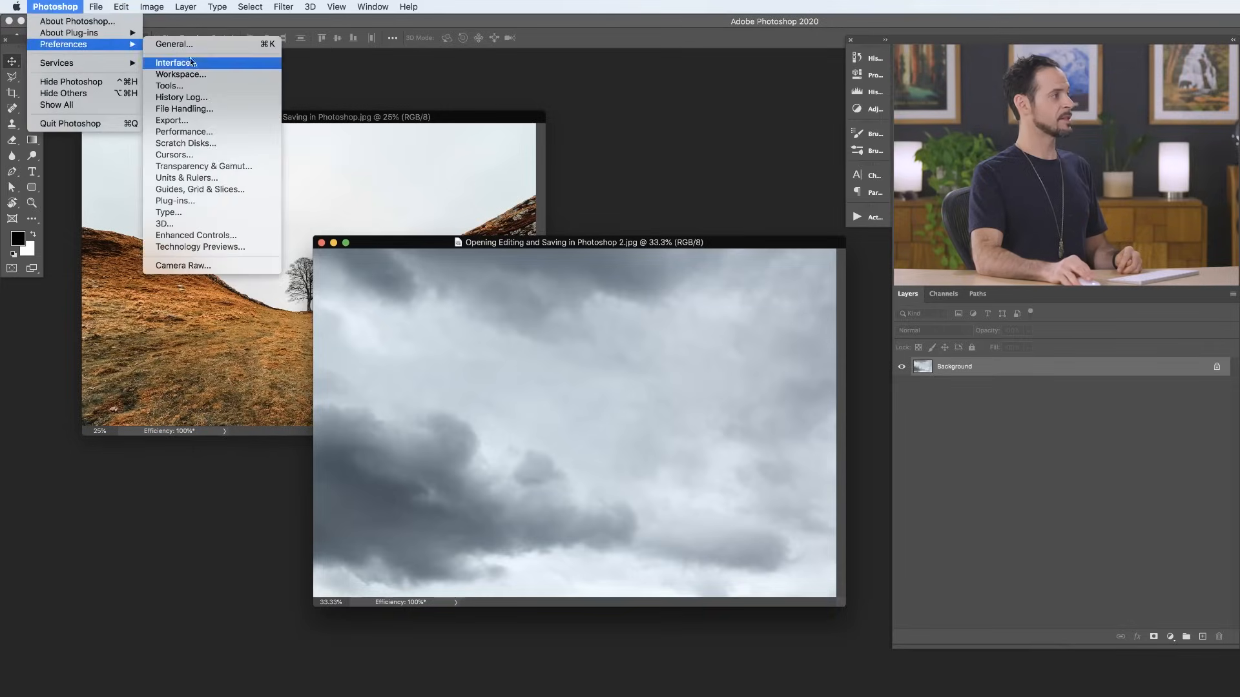
click(203, 75)
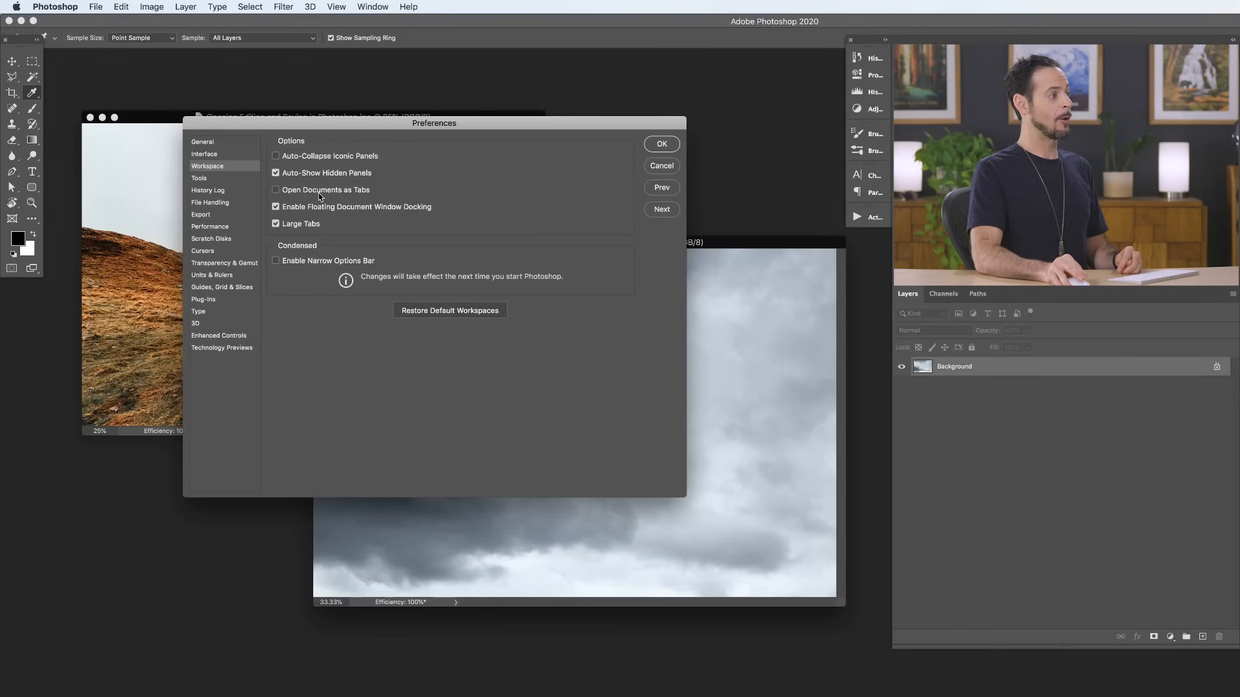
click(662, 167)
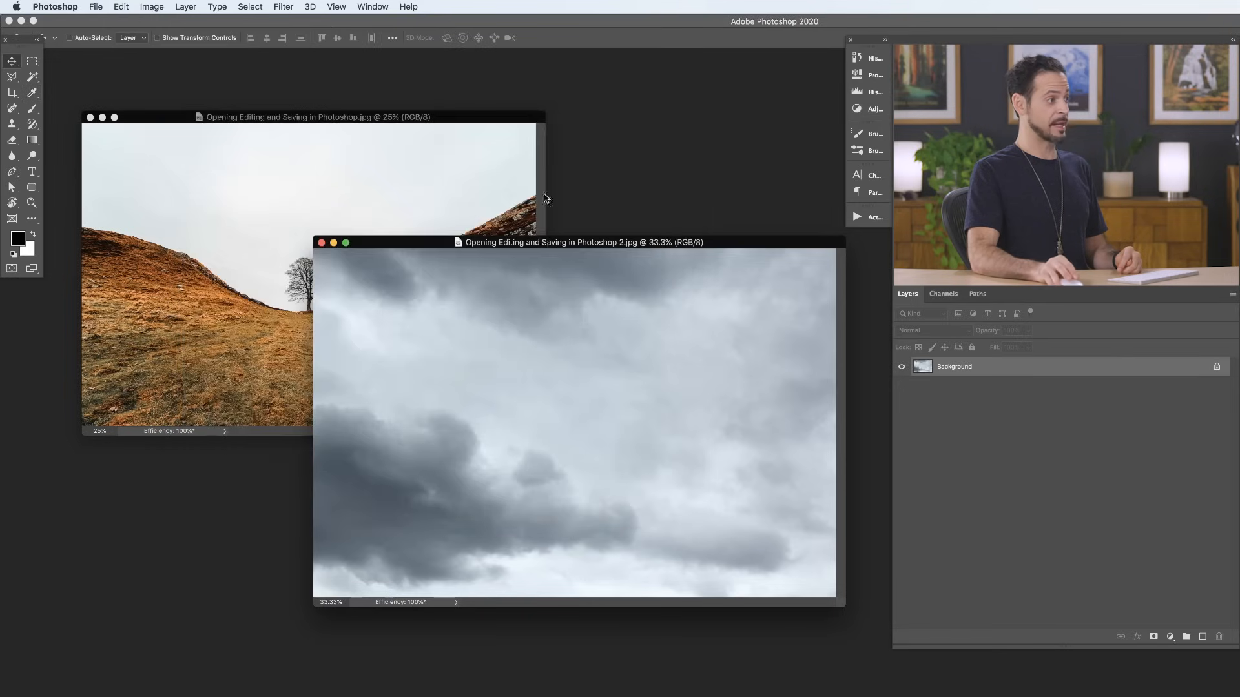
Step: Copy the clouds image into the landscape document with the Move tool, then delete the copied layer
click(462, 119)
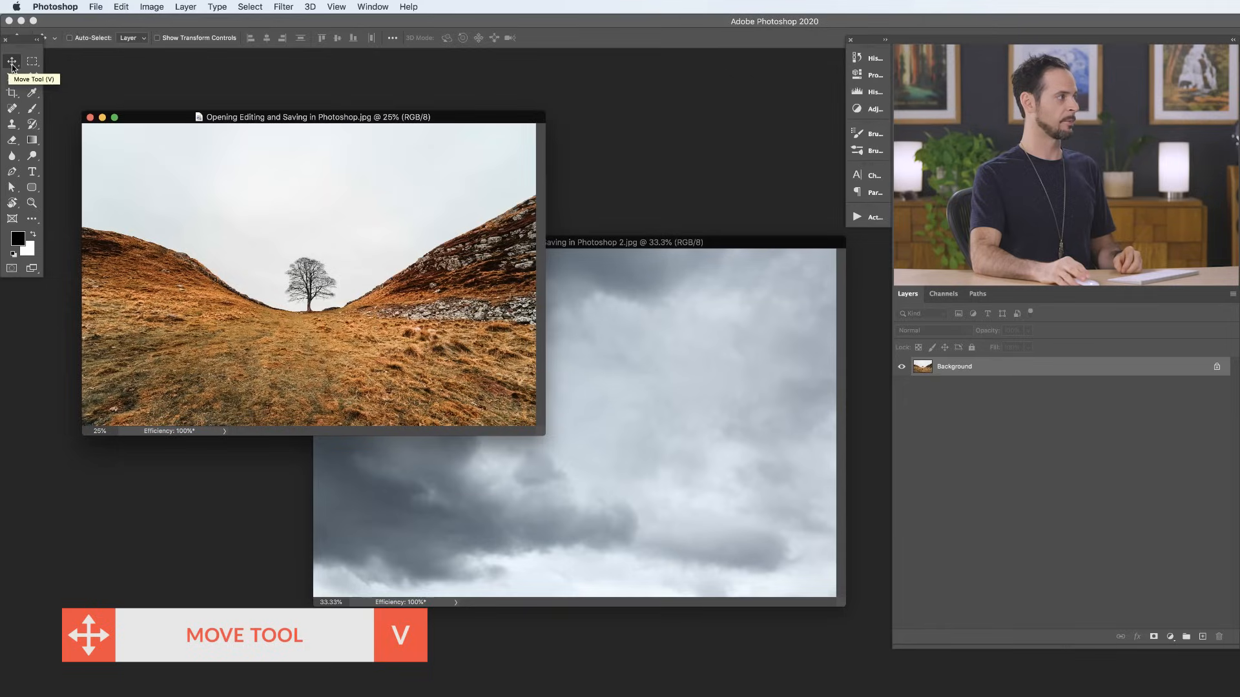
click(676, 246)
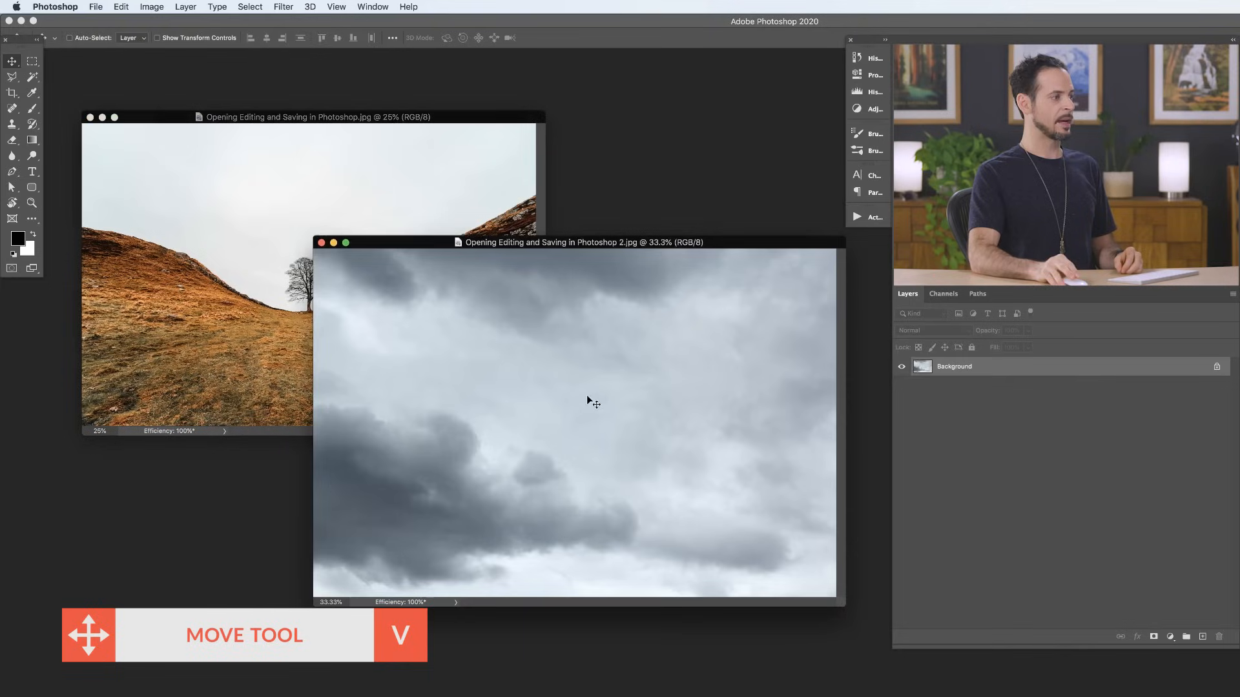
drag(611, 404, 356, 314)
drag(279, 281, 326, 305)
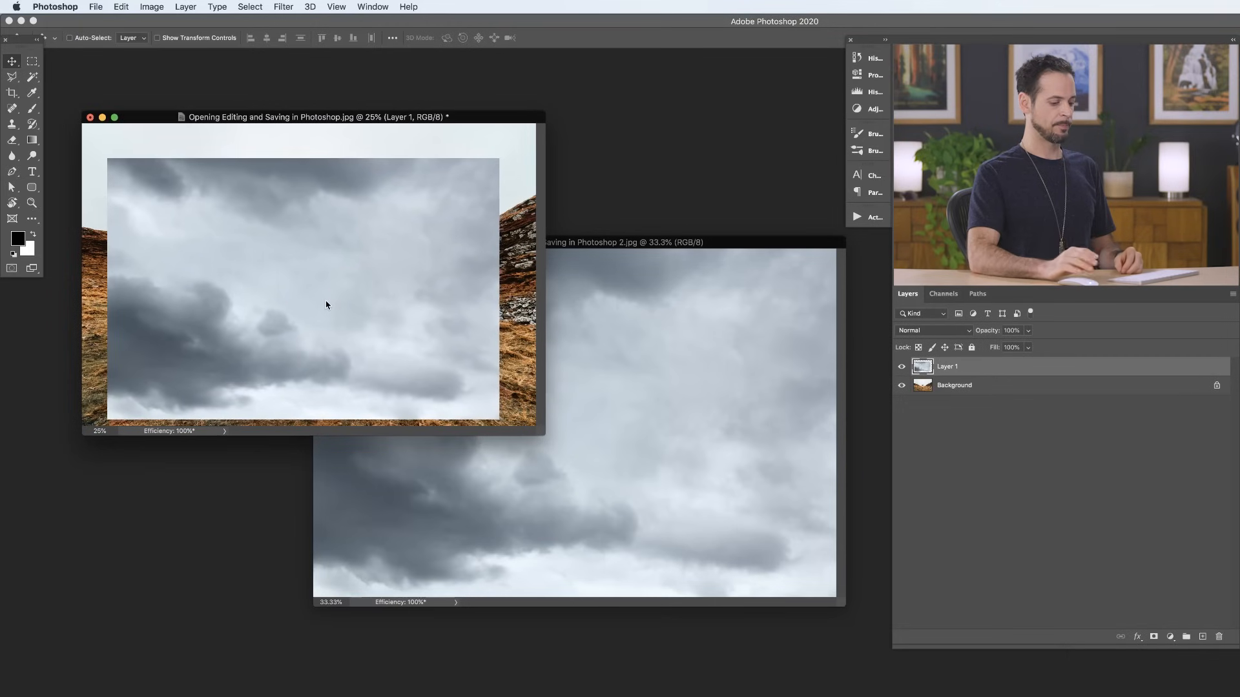
key(BackSpace)
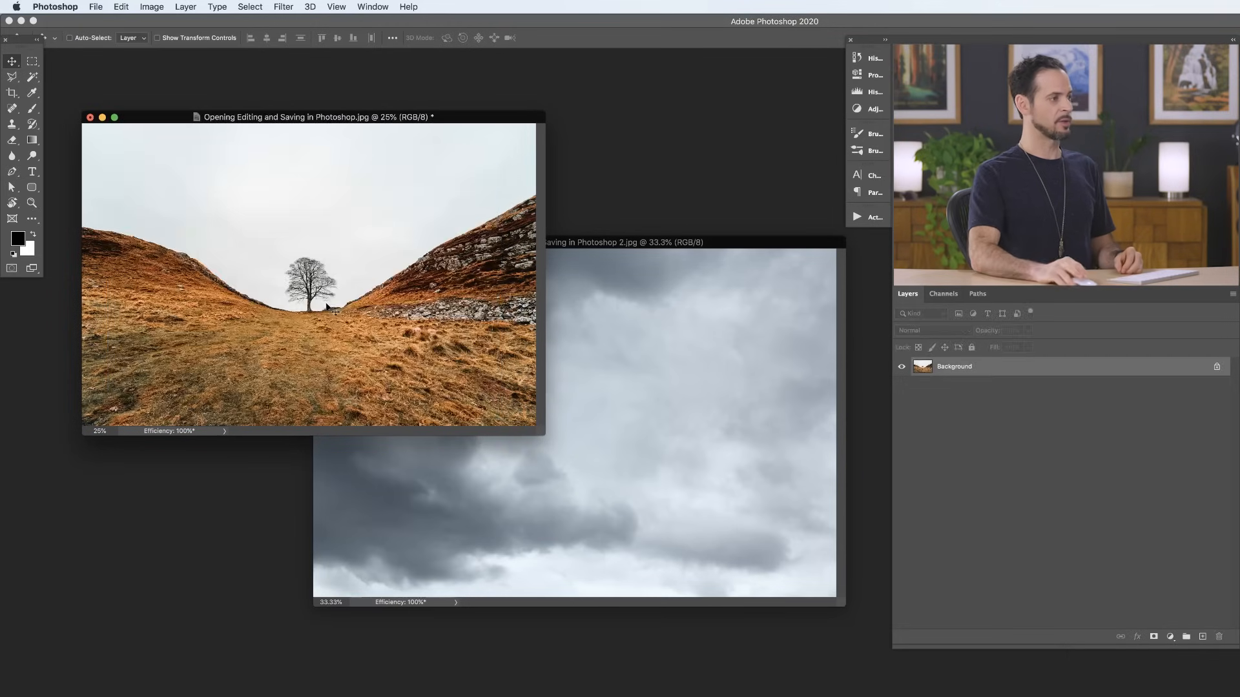
Step: Copy the clouds document's Background layer into the landscape document and position it roughly centred over the landscape
click(750, 244)
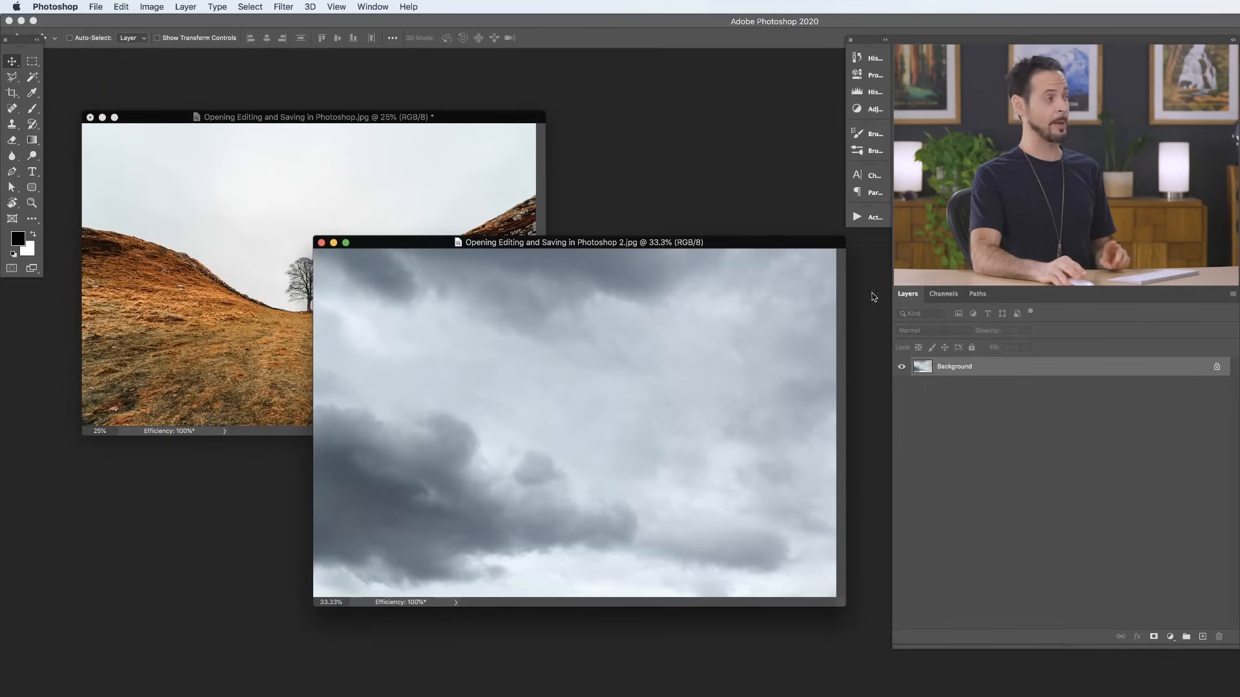
click(383, 9)
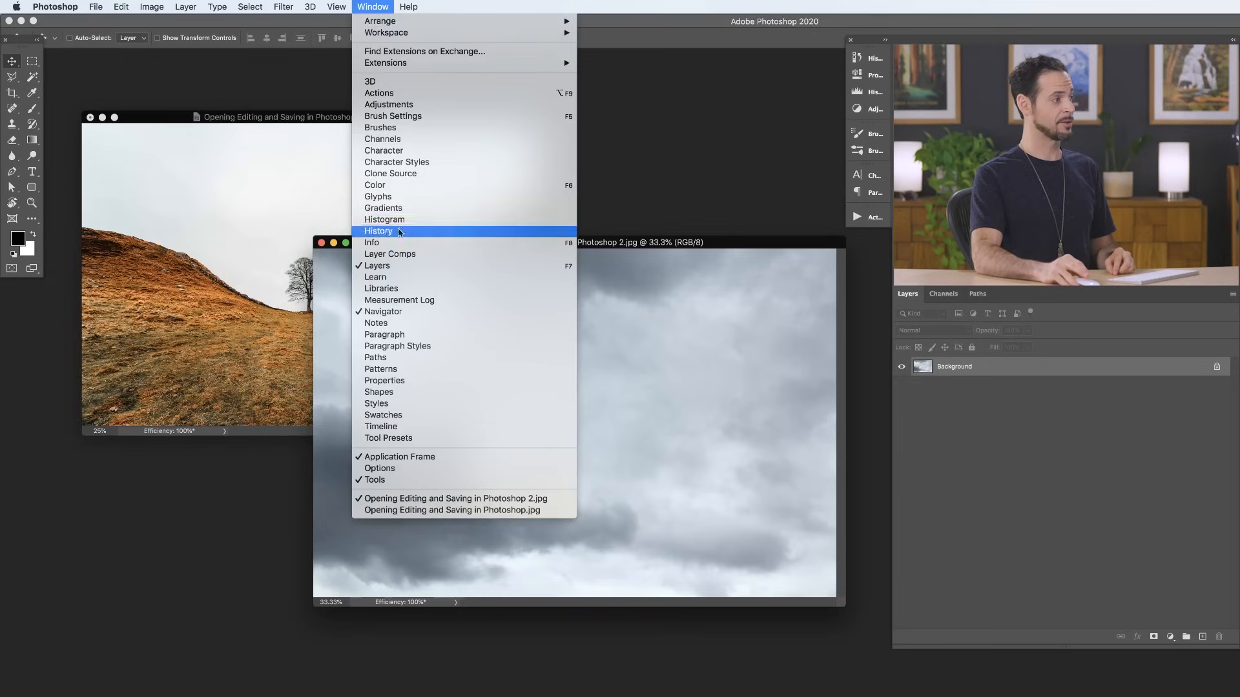
click(971, 425)
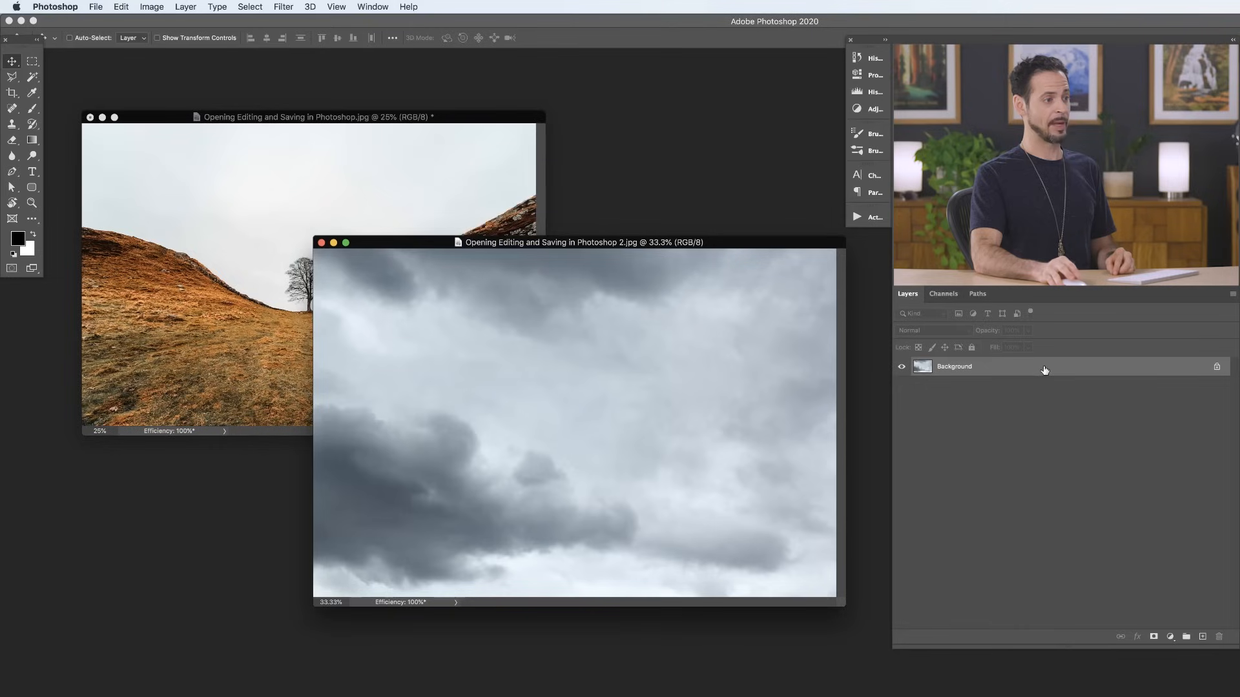
drag(1044, 370, 392, 202)
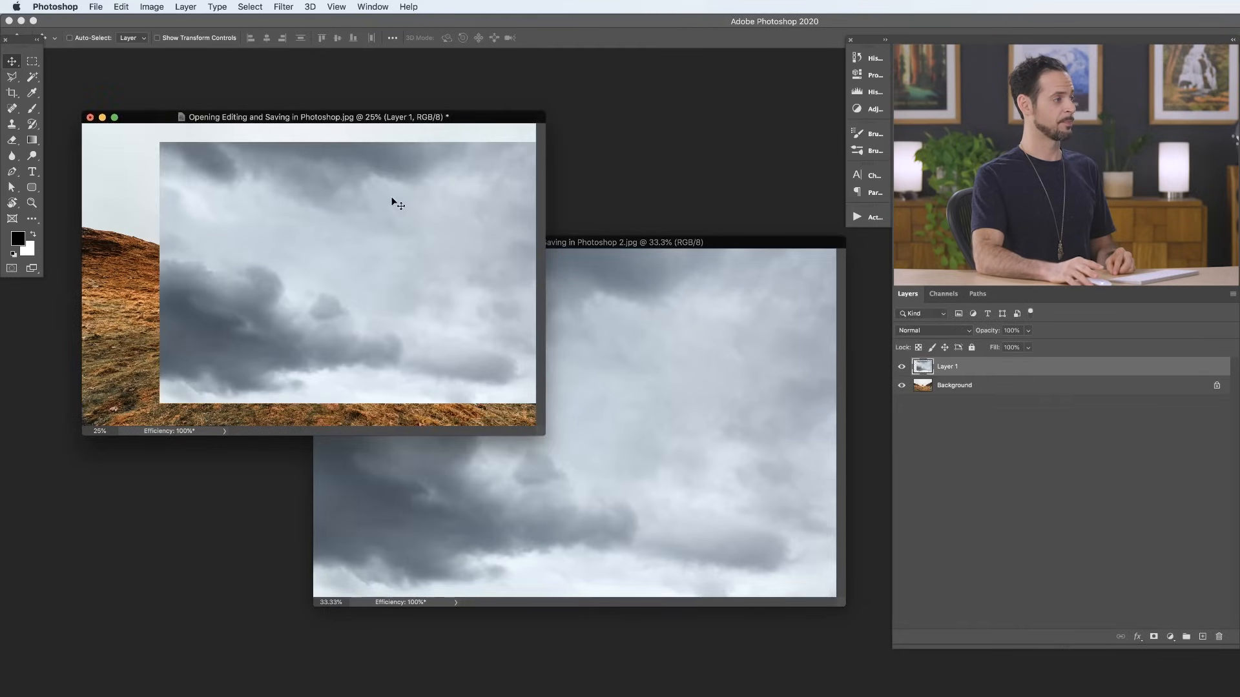
drag(471, 269, 415, 262)
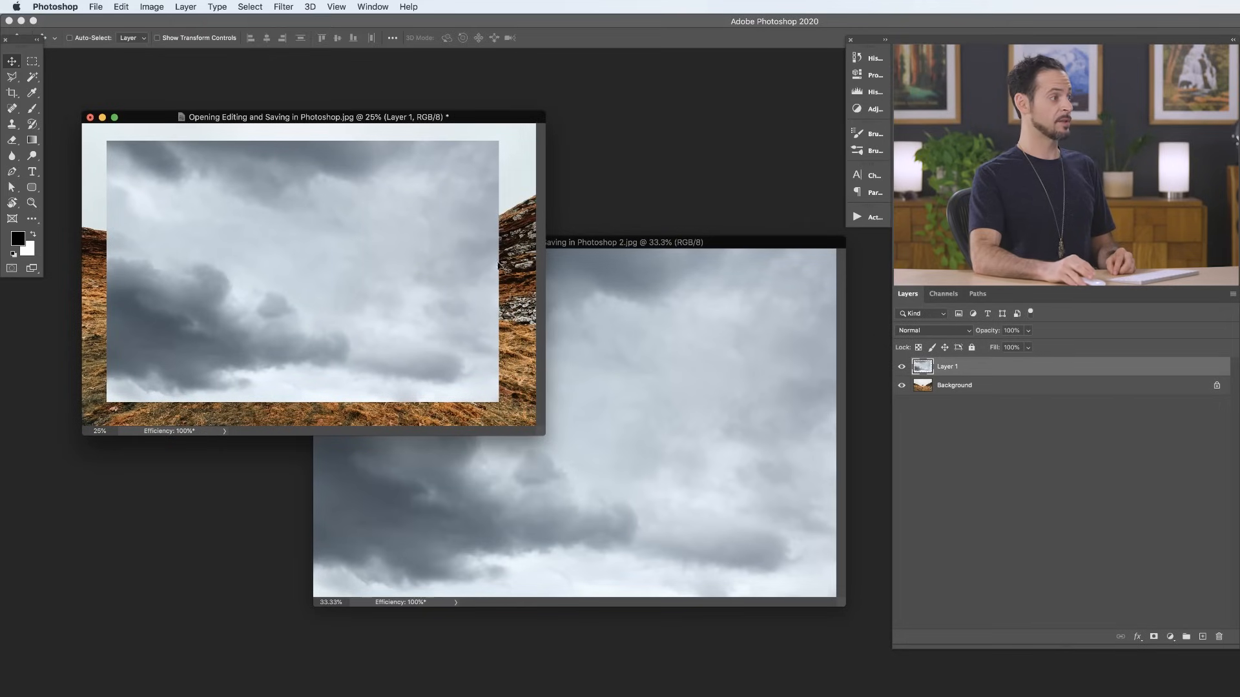
Step: Close the clouds document and switch the landscape document to full screen mode with the menu bar
drag(622, 249, 624, 261)
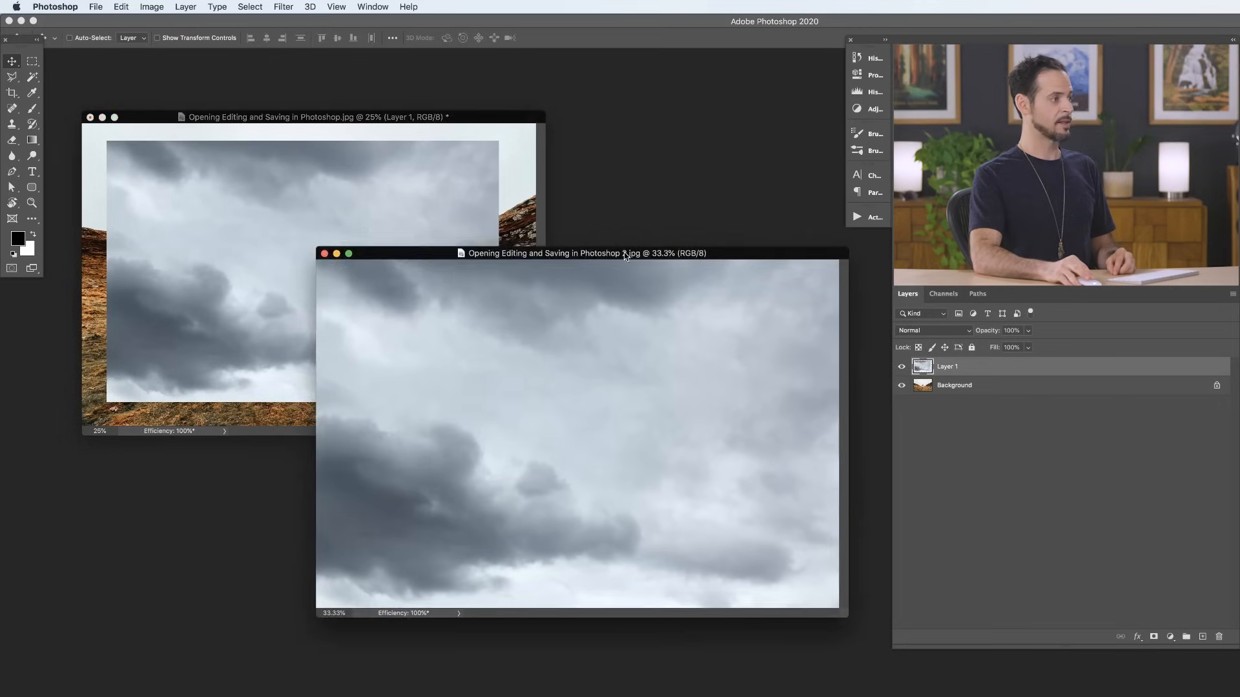
click(323, 255)
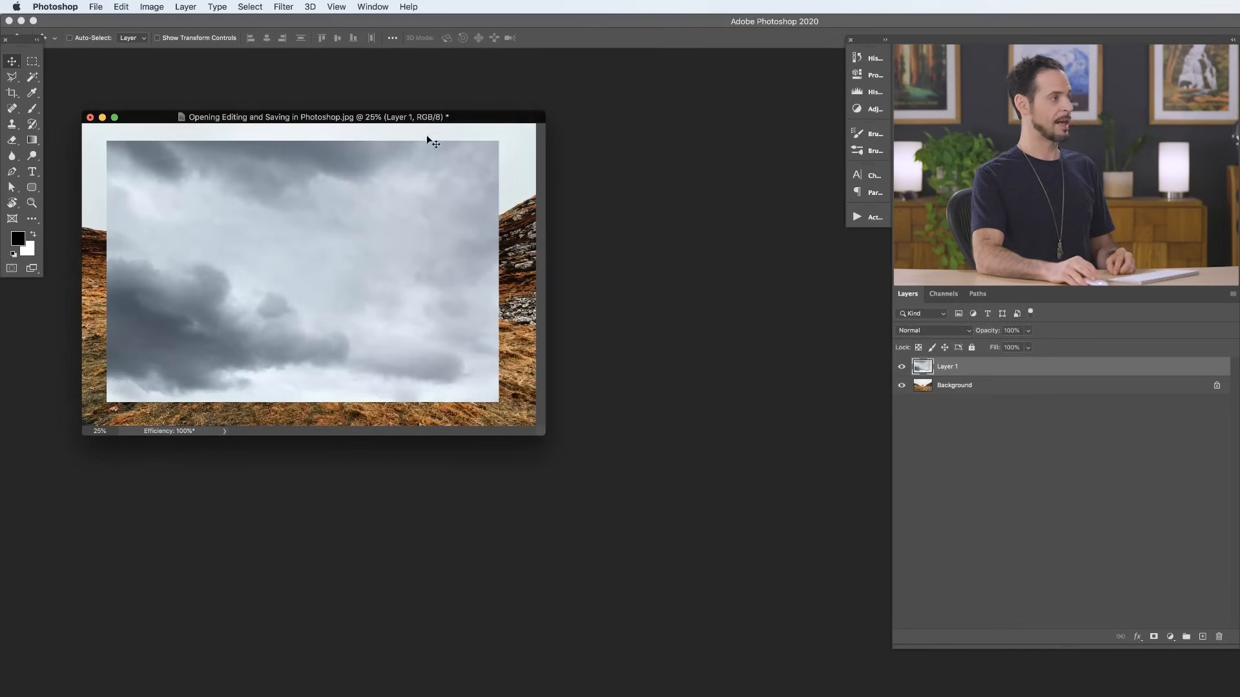
key(f)
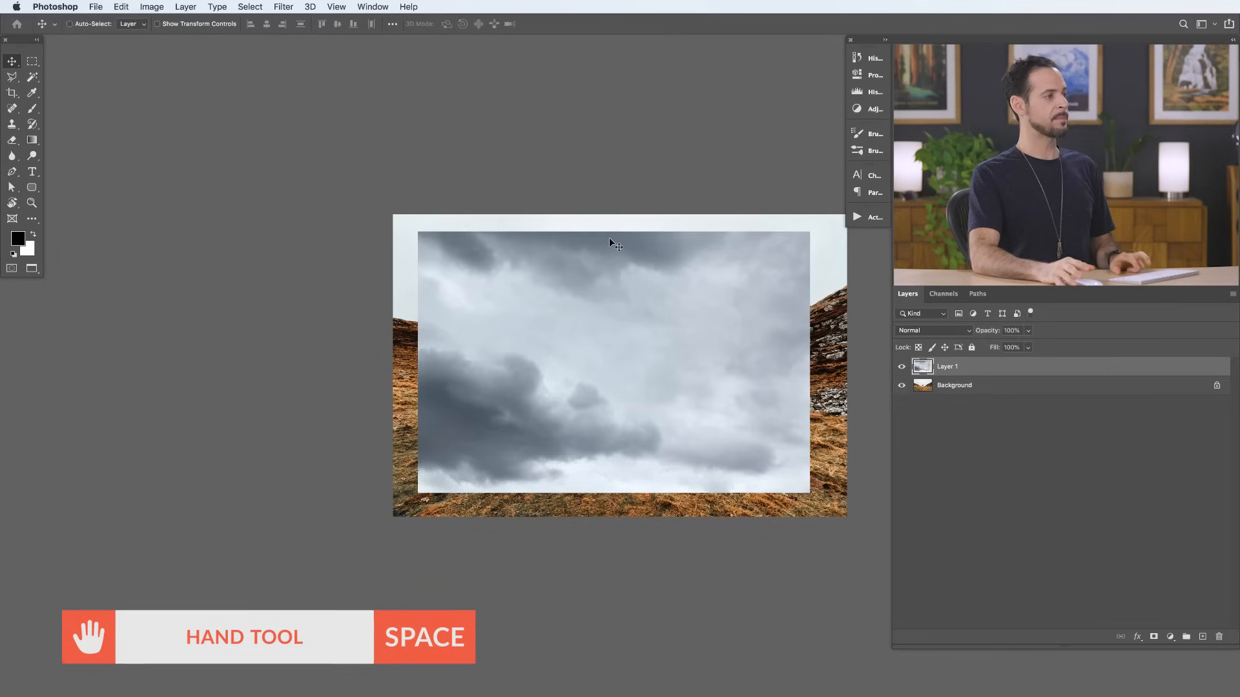
Step: Pan the image with the Hand tool and zoom in and out, ending with the whole image enlarged within the workspace
key(space)
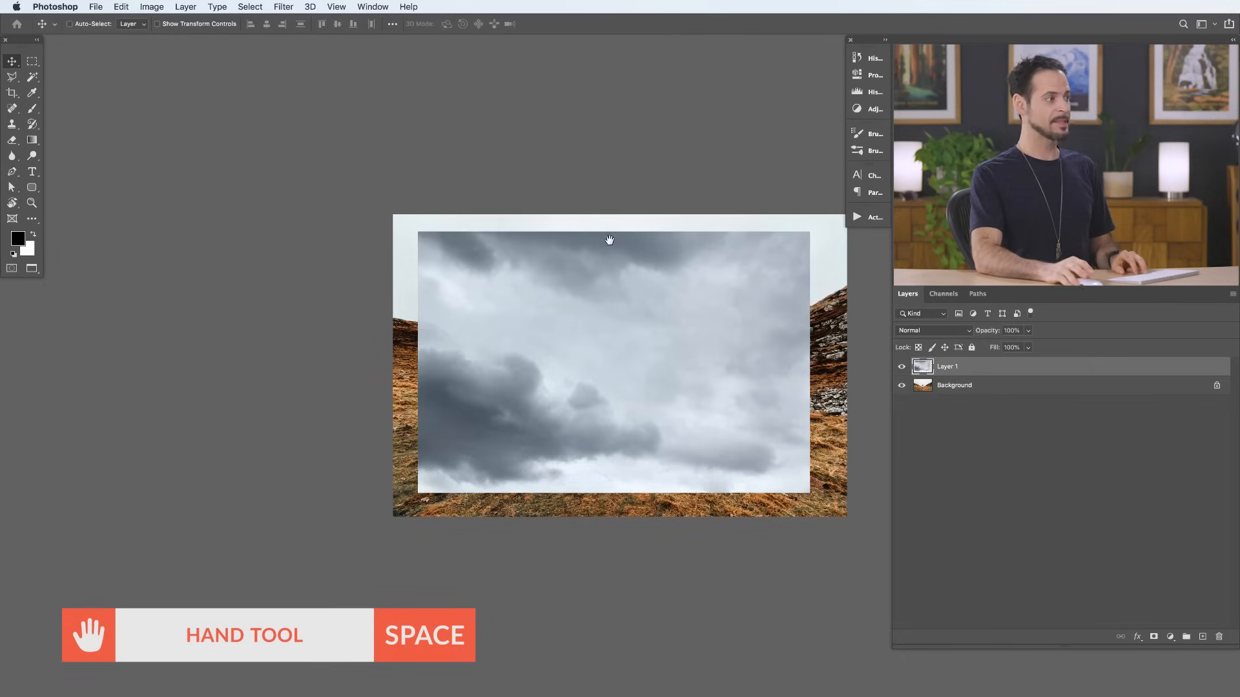
drag(679, 342, 568, 327)
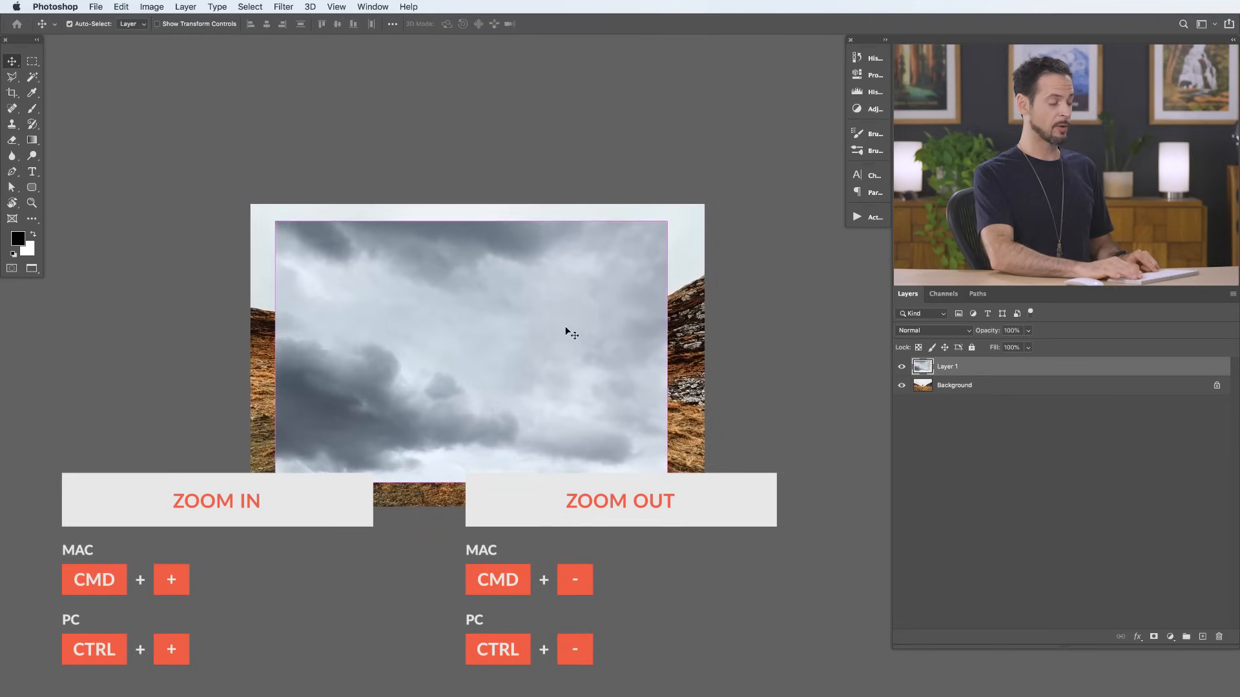
key(super+plus)
key(super+plus)
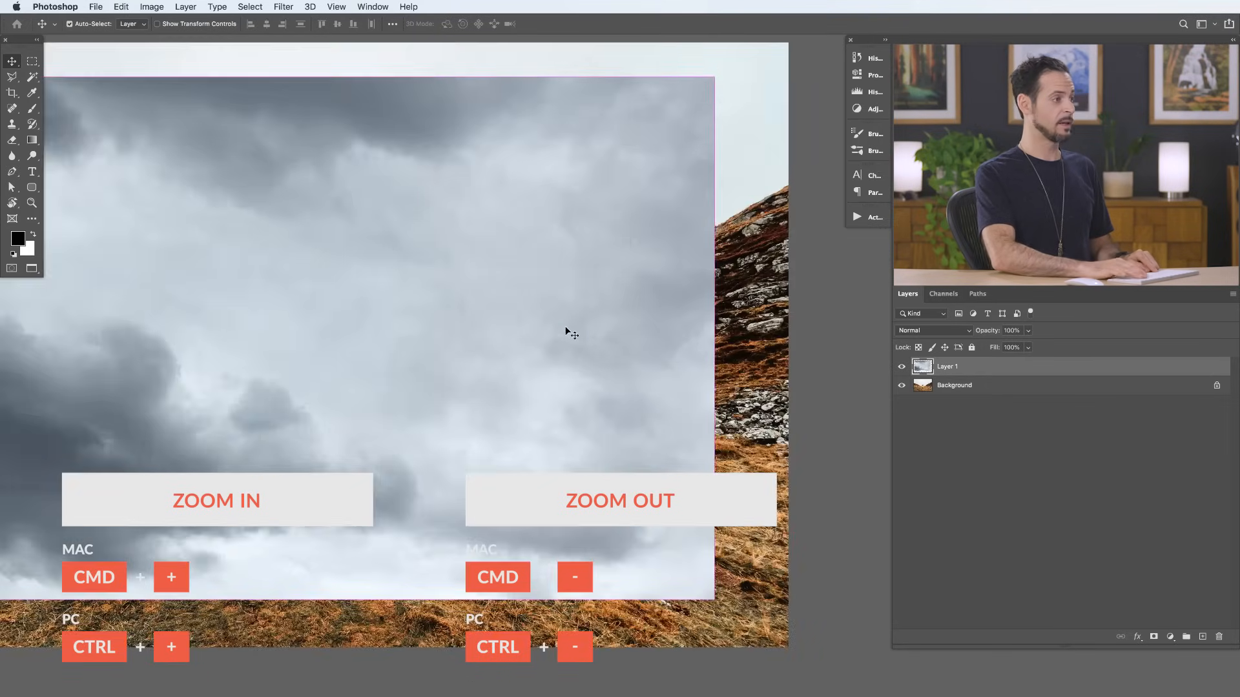
key(super+minus)
key(super+minus)
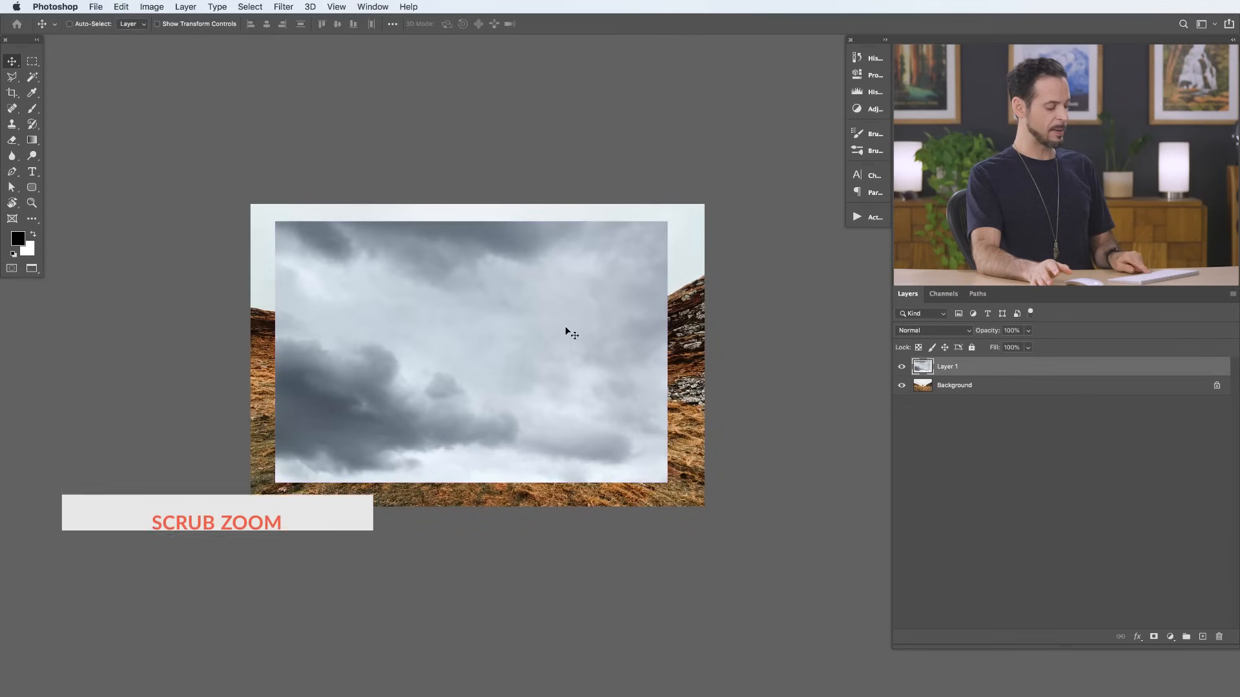
key(space)
key(super)
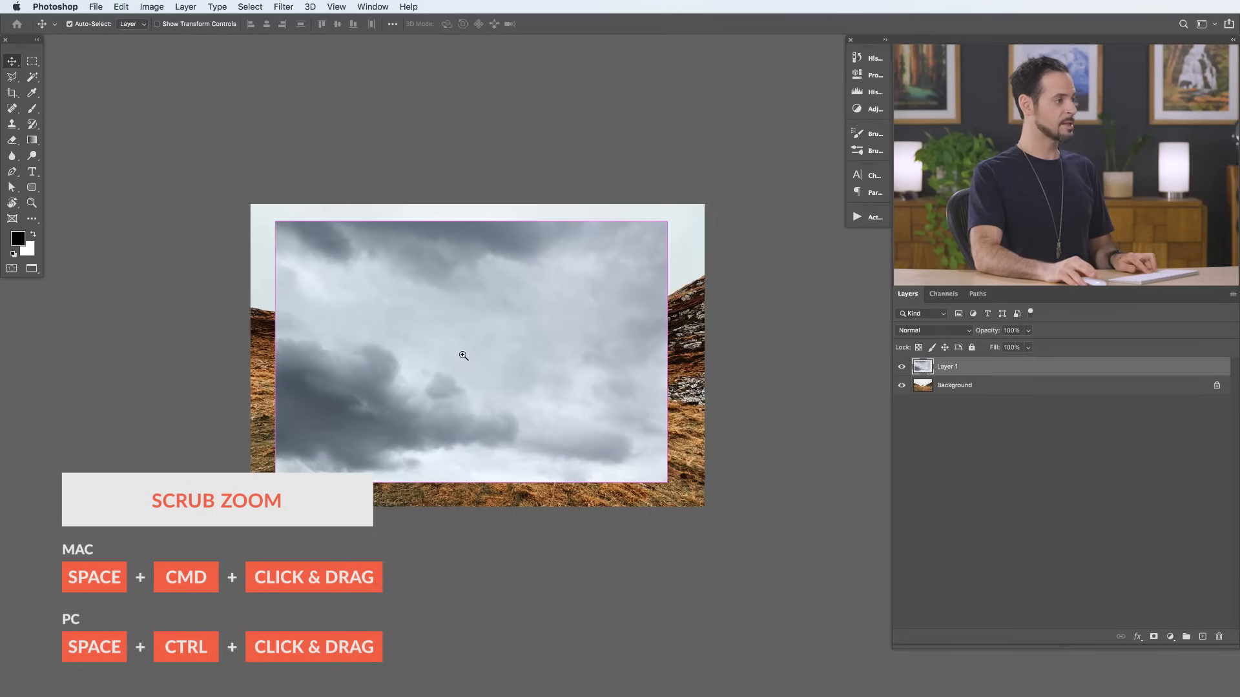
drag(469, 354, 490, 338)
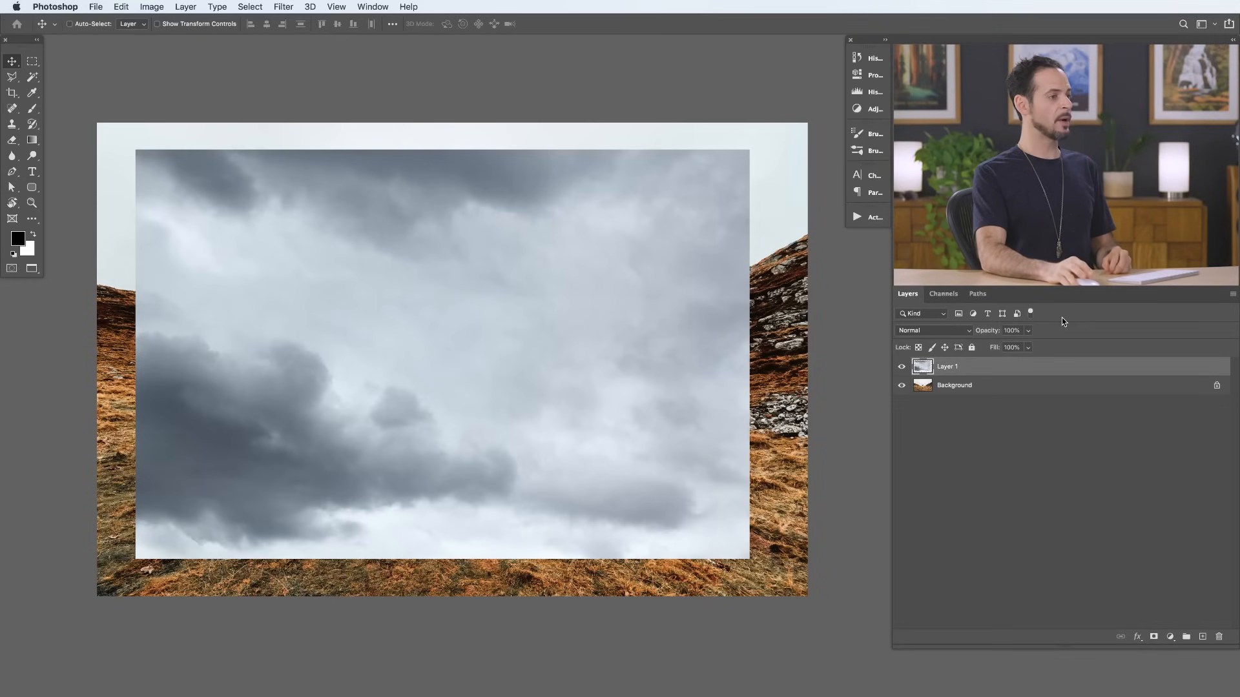
Step: Hide the clouds layer, Layer 1, above the landscape background
click(902, 367)
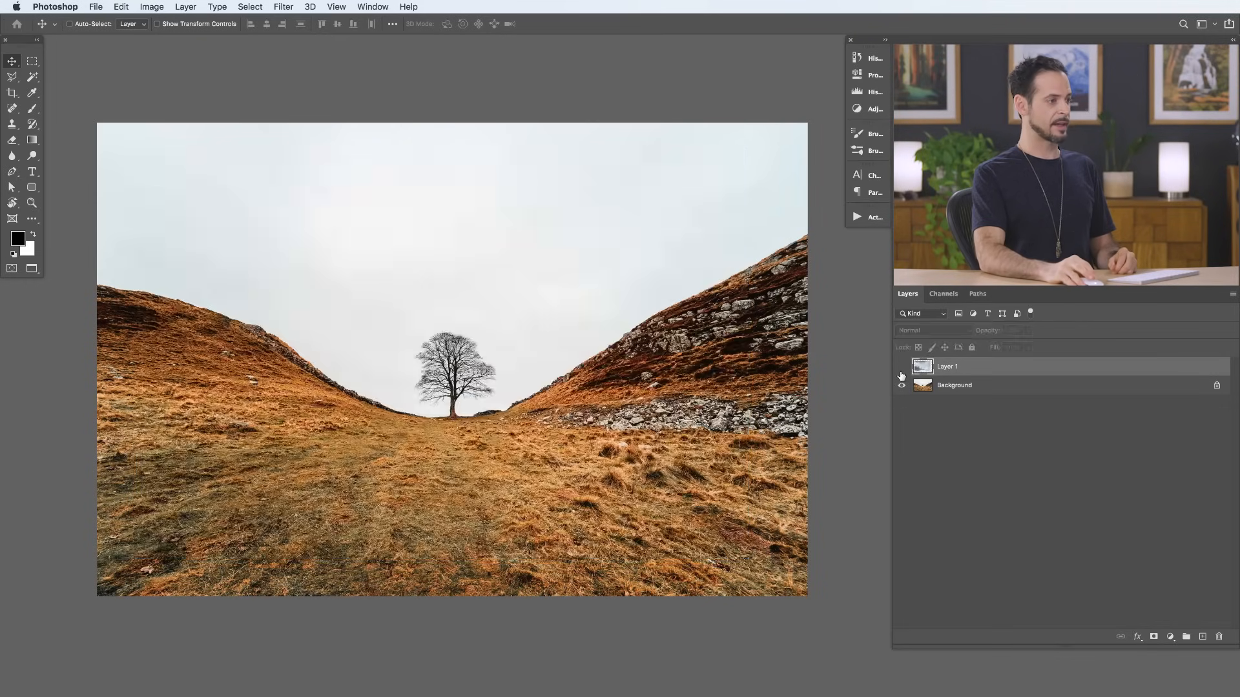
Step: Show the hidden clouds layer, Layer 1, again and rename it sky
click(902, 367)
click(902, 367)
click(902, 367)
double_click(952, 367)
text(sky)
key(Return)
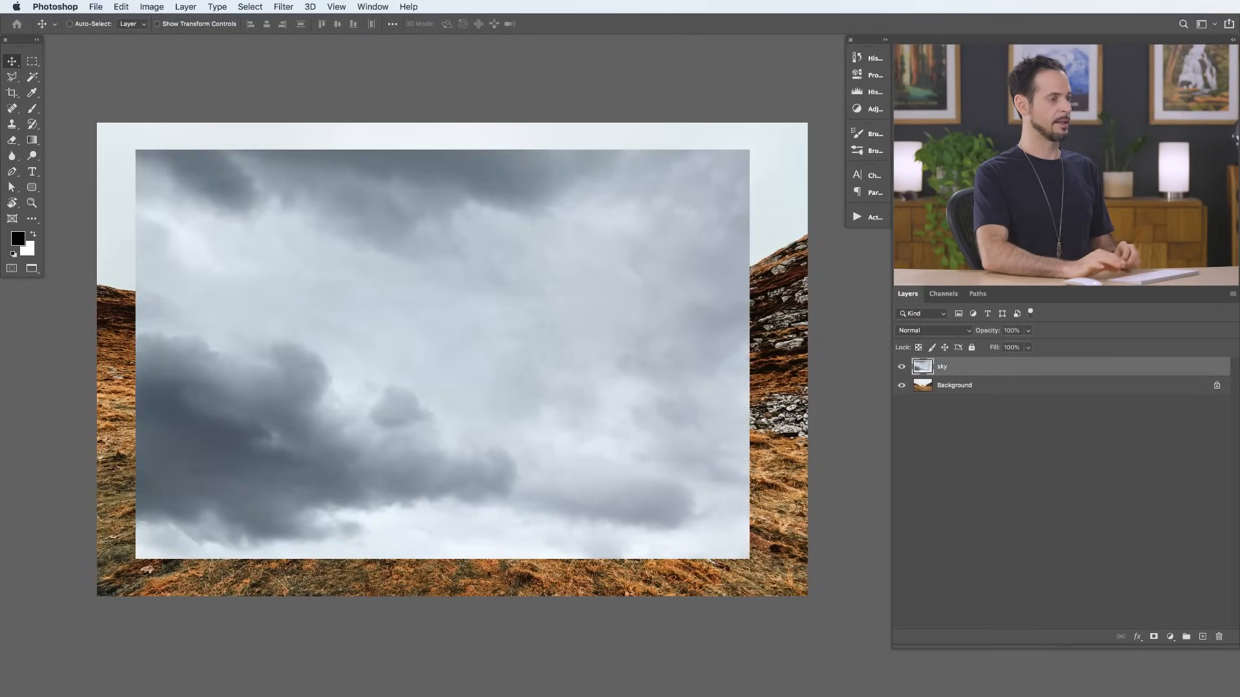
Step: Hide the sky layer and add a new empty layer directly above the Background, keeping the new layer active
click(901, 368)
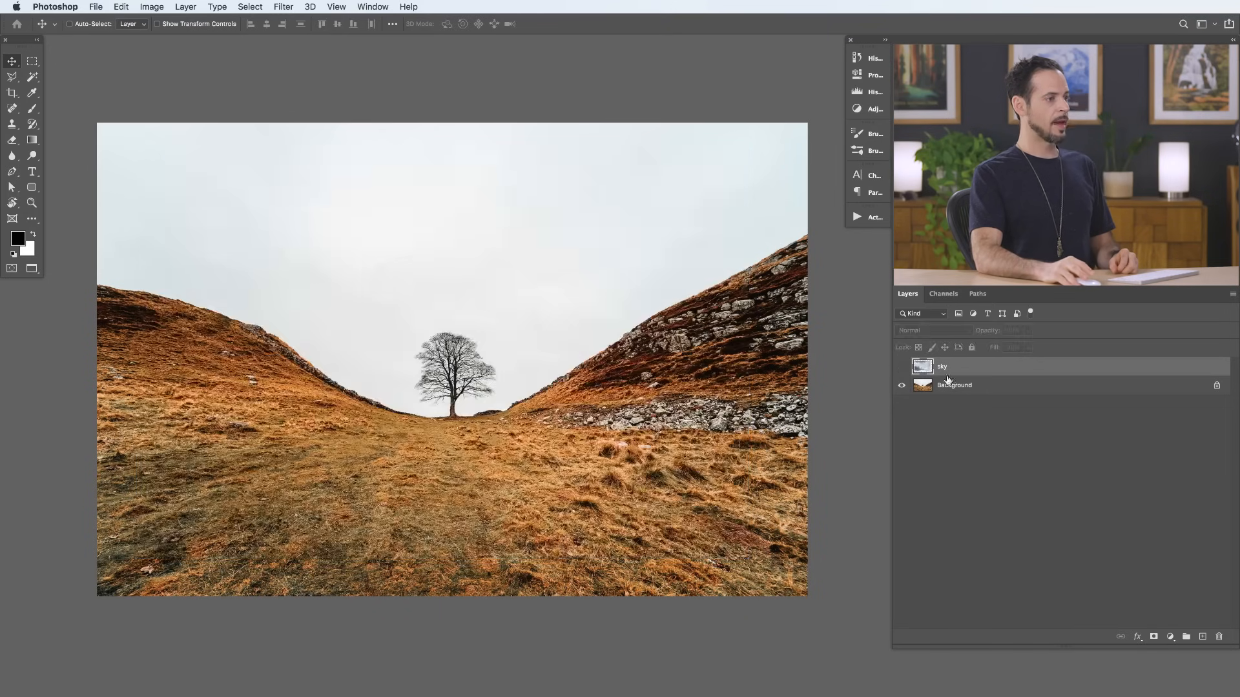
click(999, 387)
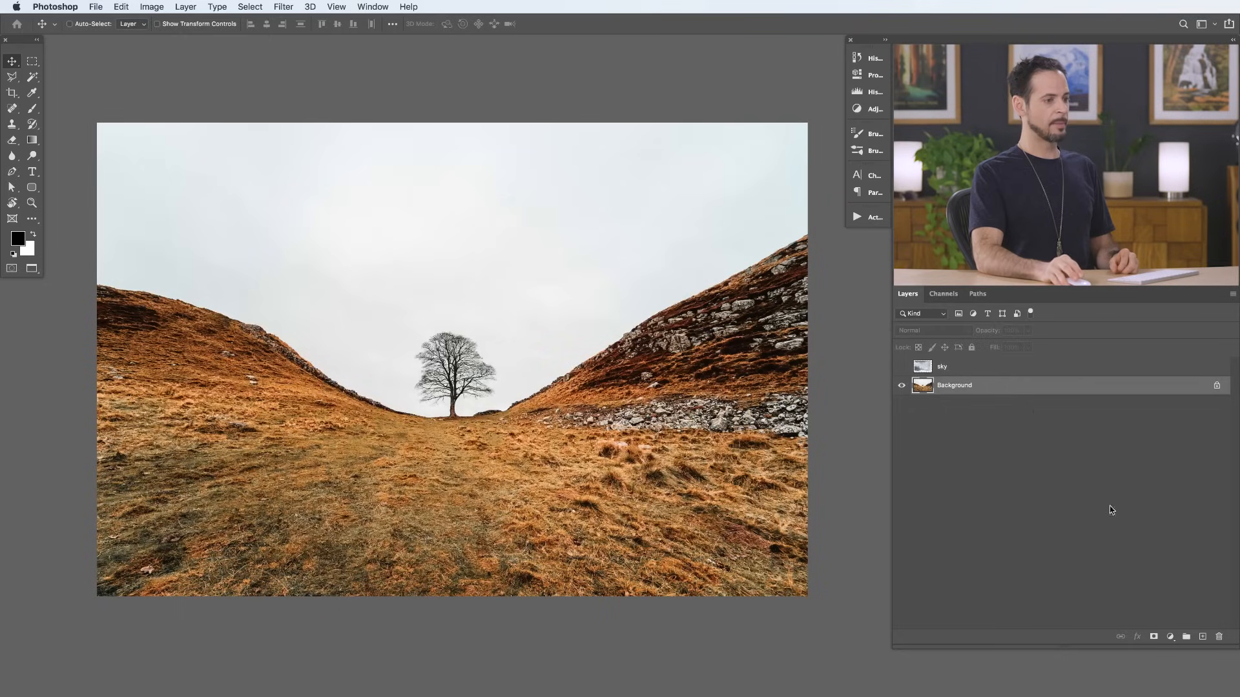
click(1202, 637)
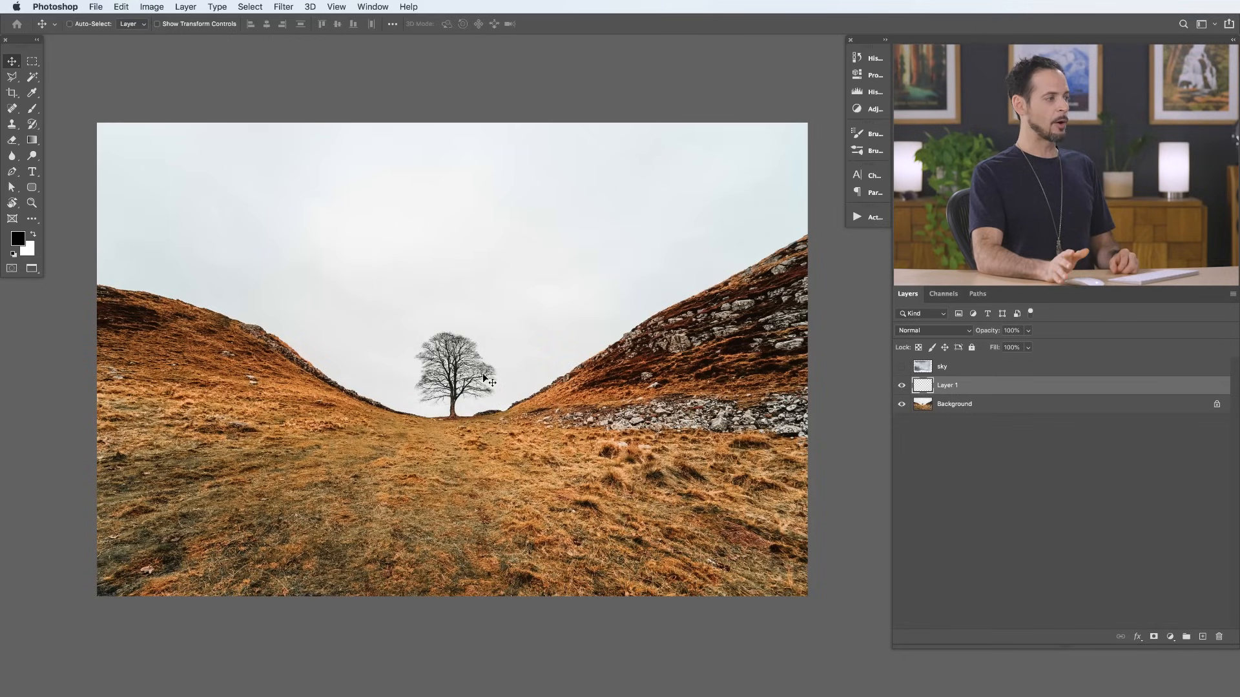
click(1008, 412)
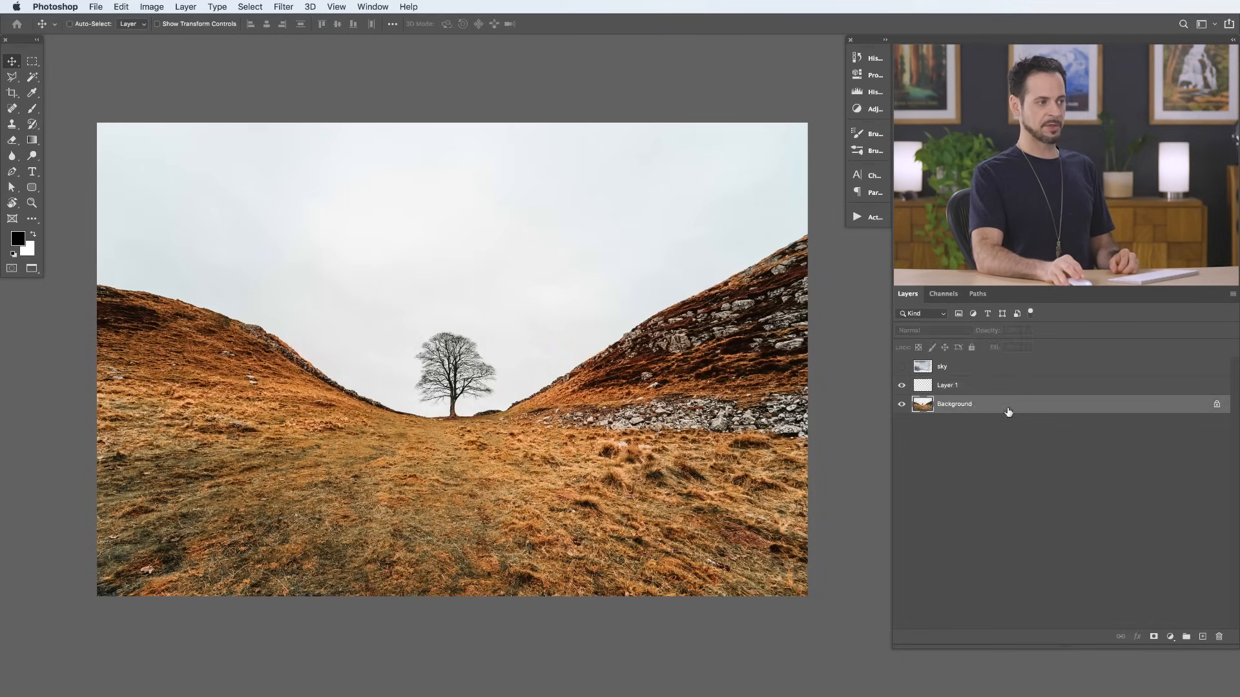
click(975, 388)
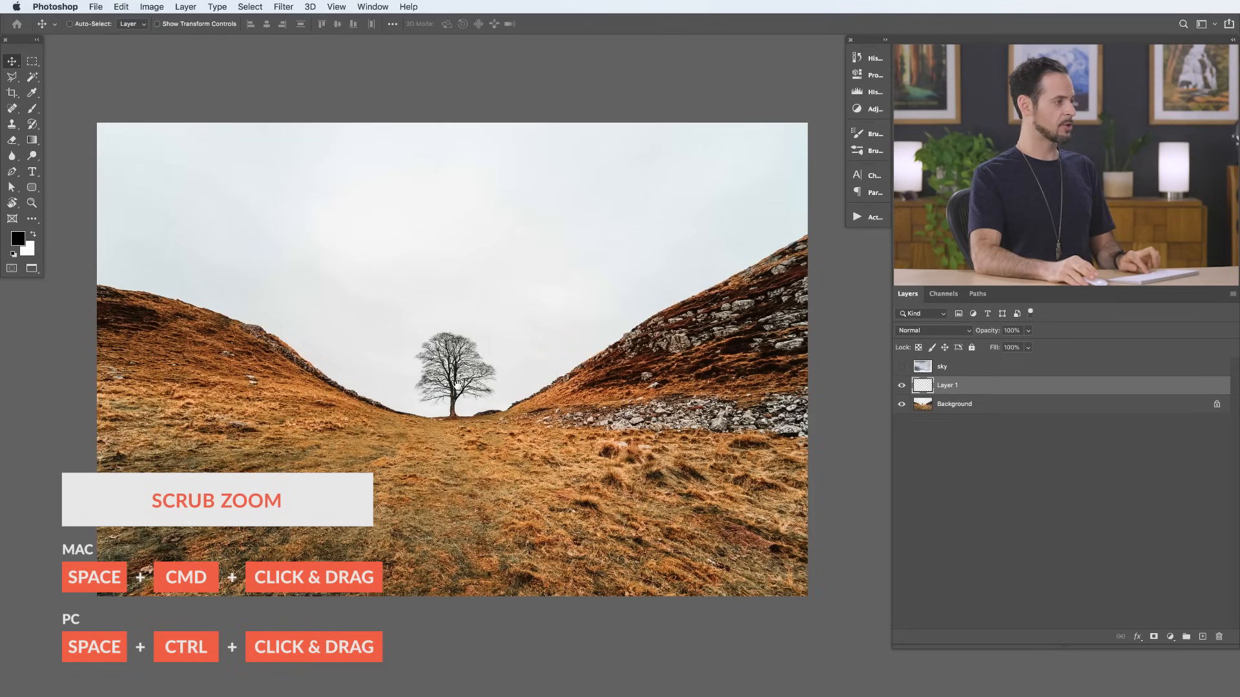
Step: Paint over the tree on the empty layer with the Content-Aware Spot Healing Brush at size 100, leaving only the trunk's base
drag(457, 382, 511, 369)
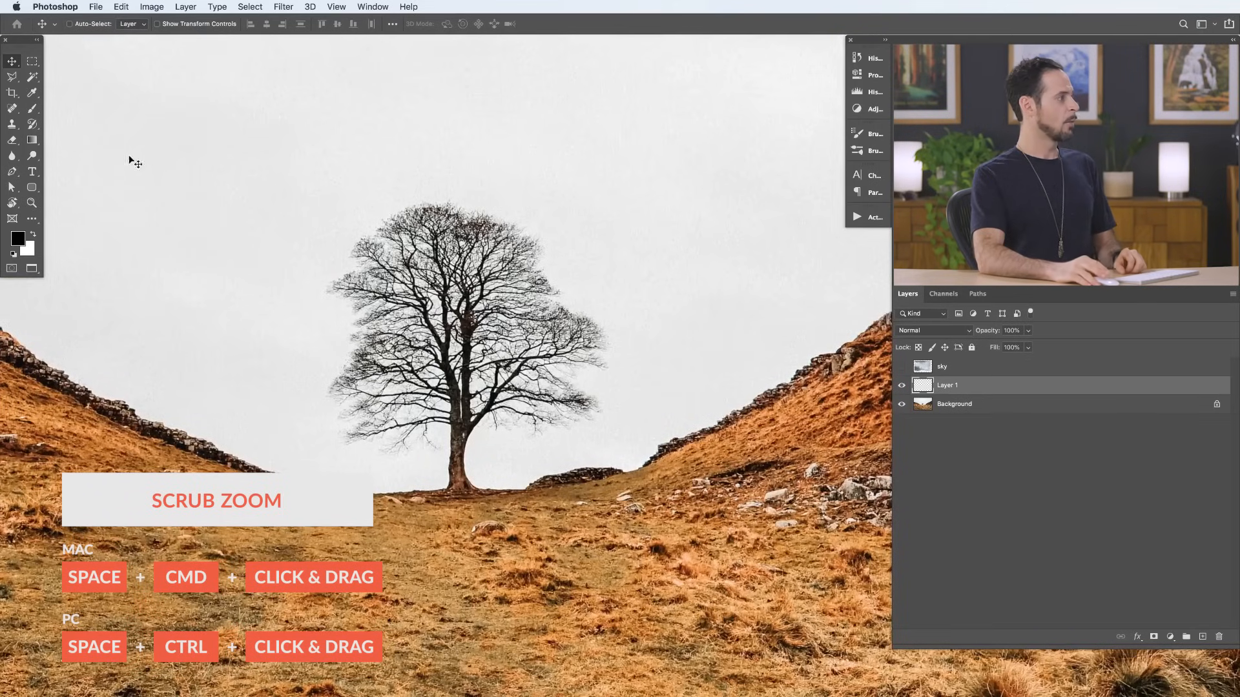
click(13, 108)
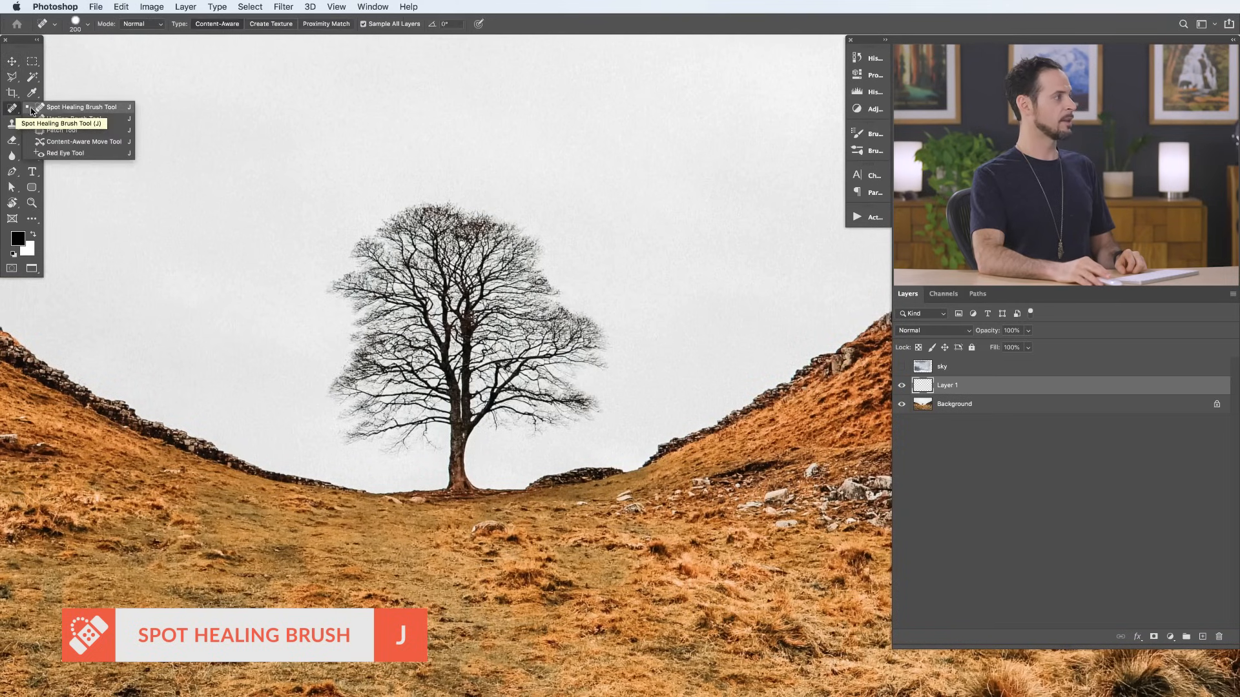
click(76, 109)
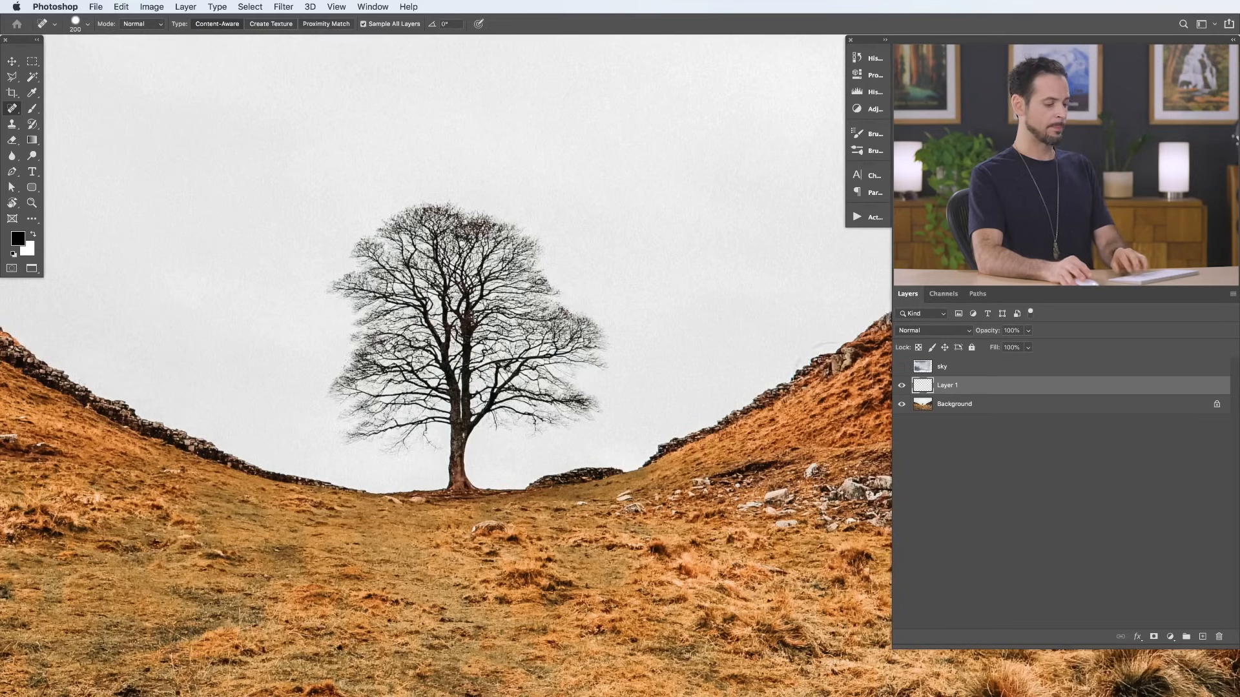
key(bracketleft)
mouse_move(588, 349)
mouse_down()
mouse_move(512, 231)
mouse_move(536, 247)
mouse_move(527, 238)
mouse_move(456, 215)
mouse_move(388, 219)
mouse_move(326, 309)
mouse_move(334, 420)
mouse_move(362, 448)
mouse_move(406, 433)
mouse_move(453, 448)
mouse_move(575, 421)
mouse_move(591, 374)
mouse_move(569, 354)
mouse_move(559, 376)
mouse_move(524, 306)
mouse_move(433, 234)
mouse_move(369, 270)
mouse_move(355, 295)
mouse_move(343, 354)
mouse_move(369, 412)
mouse_move(501, 373)
mouse_move(488, 331)
mouse_move(446, 357)
mouse_move(471, 294)
mouse_up()
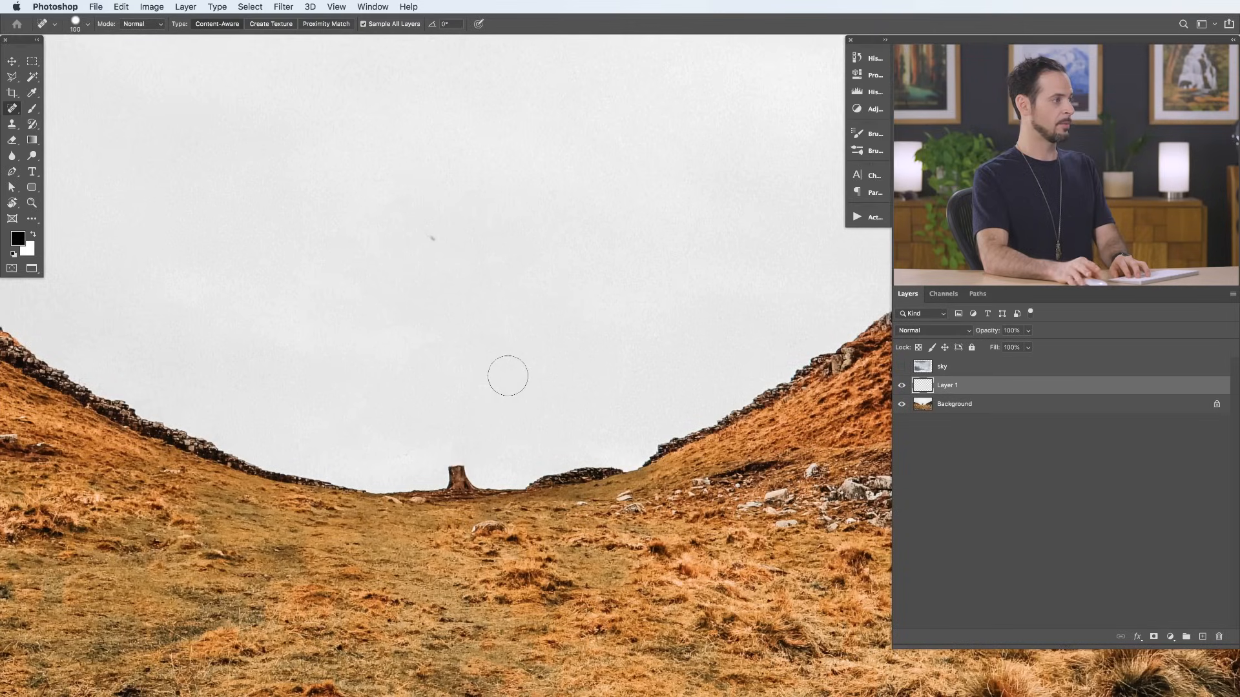
Step: Heal away the leftover speck in the sky and the tree stump on the horizon
click(424, 236)
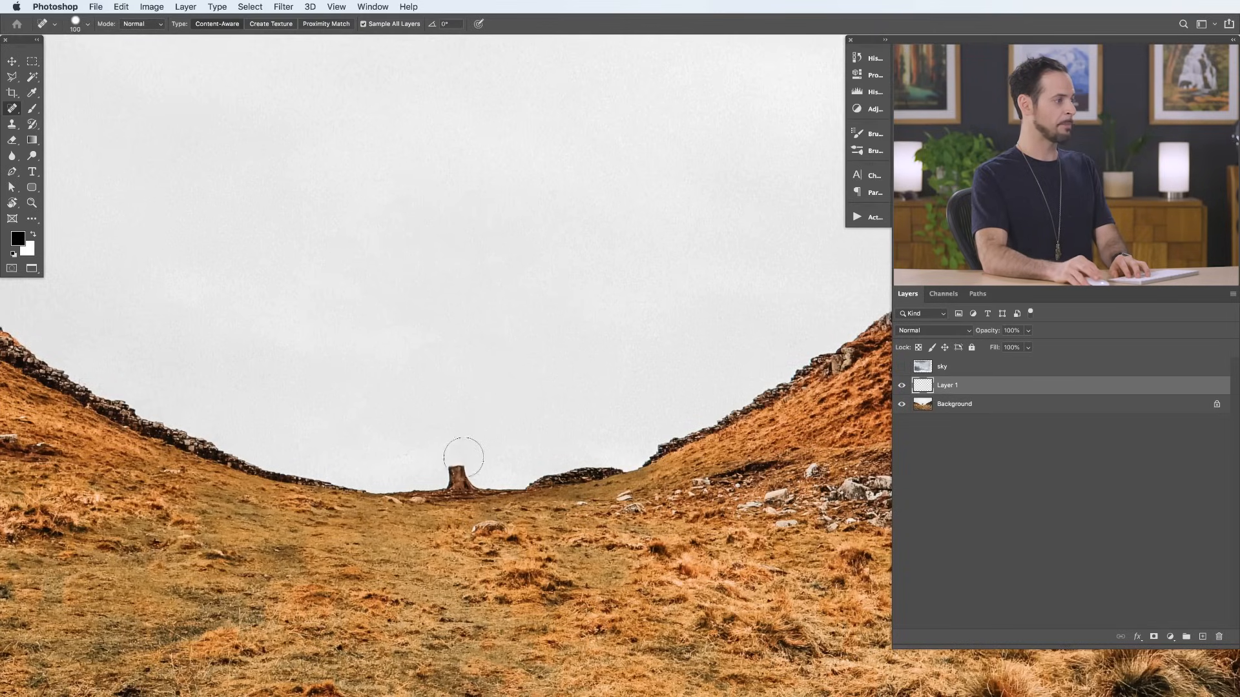
drag(473, 463, 445, 470)
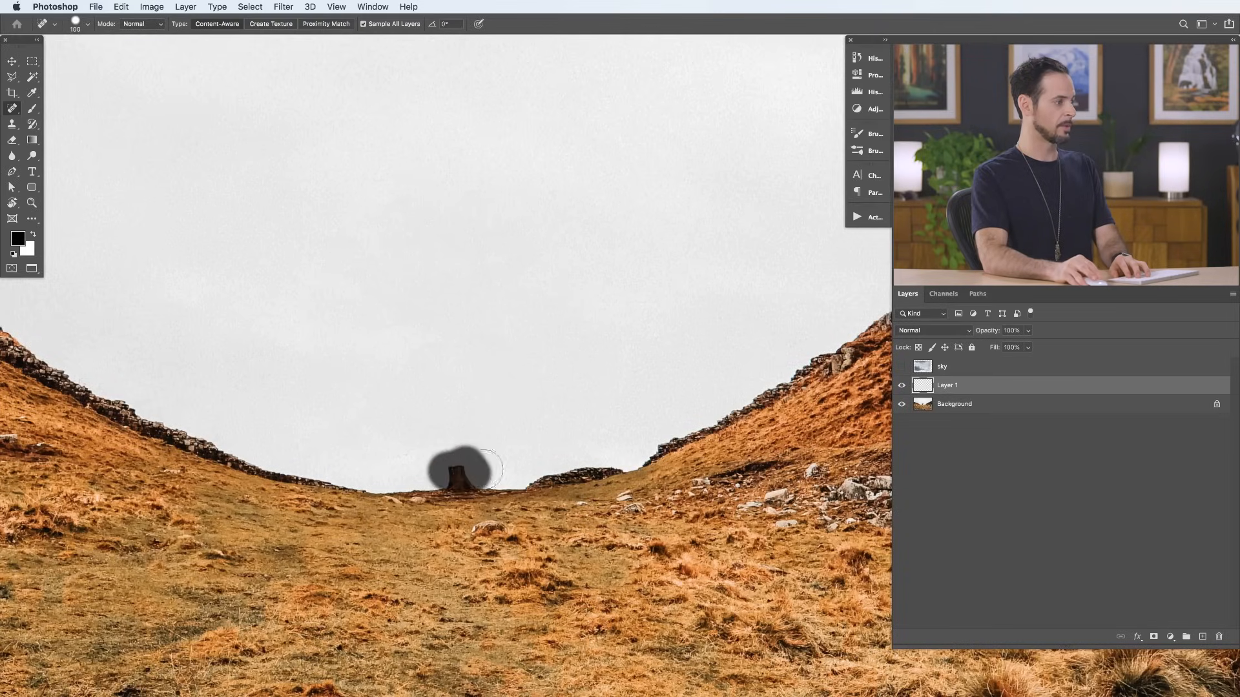
click(405, 460)
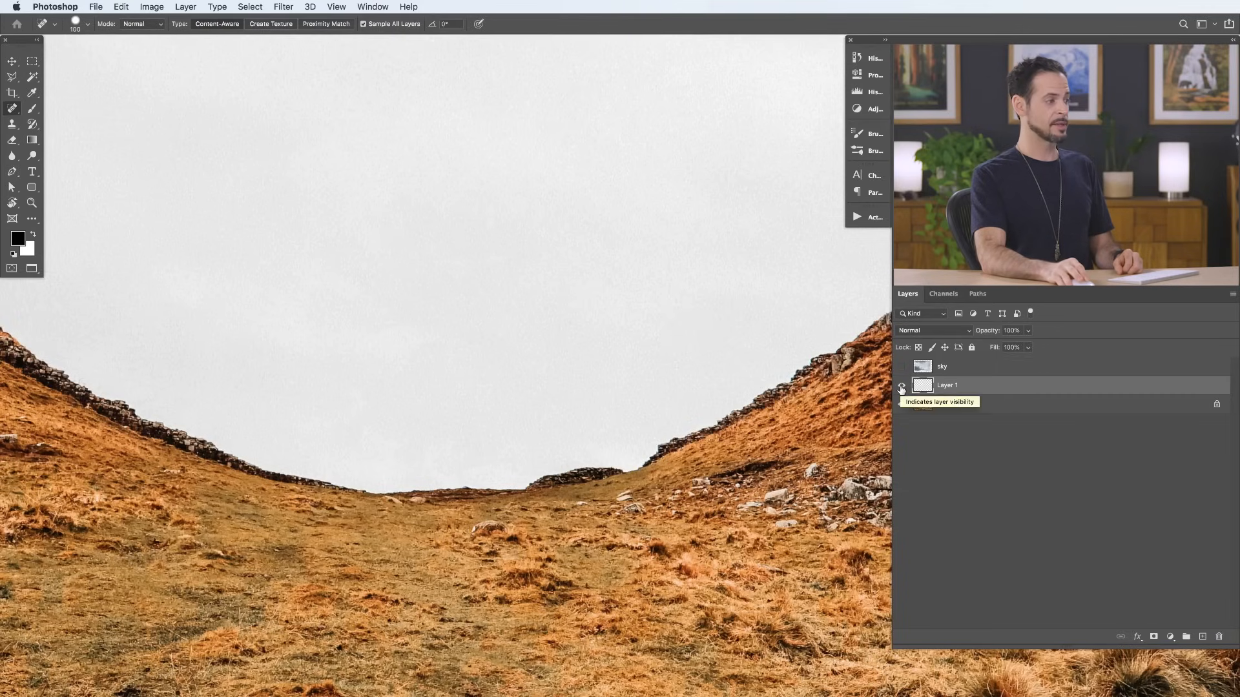
Step: Compare the landscape with and without the healing layer, Layer 1, and rename that layer tree
click(901, 388)
click(901, 388)
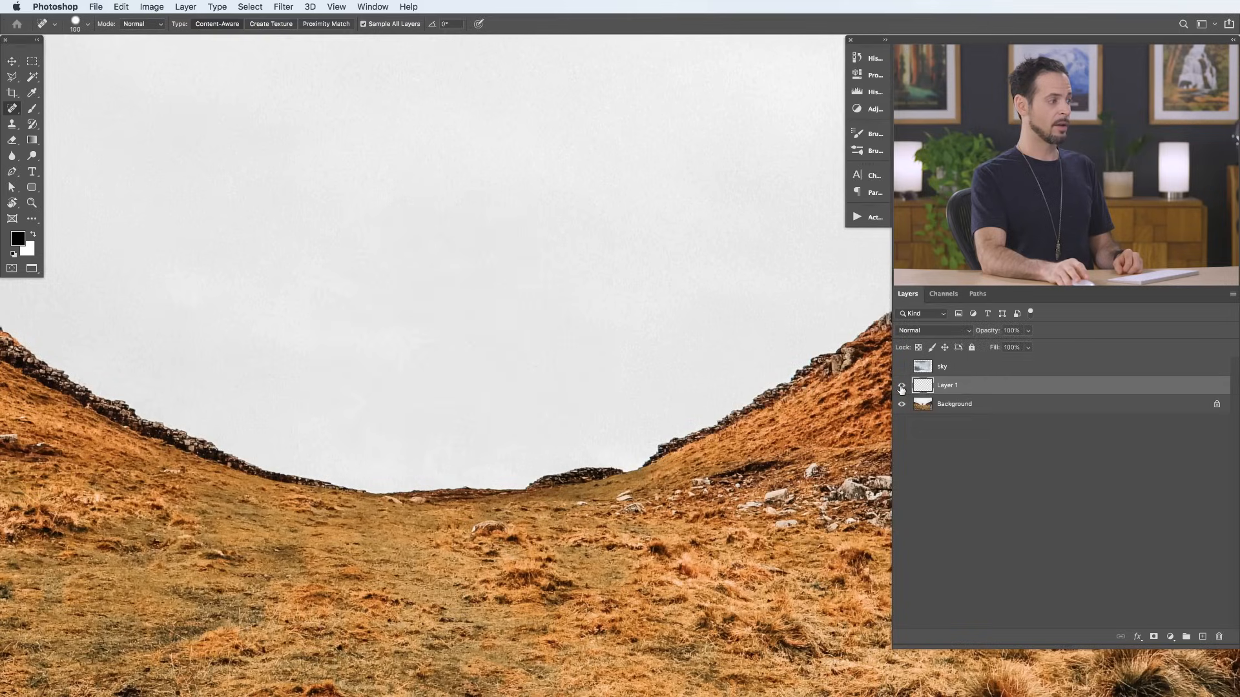
click(901, 388)
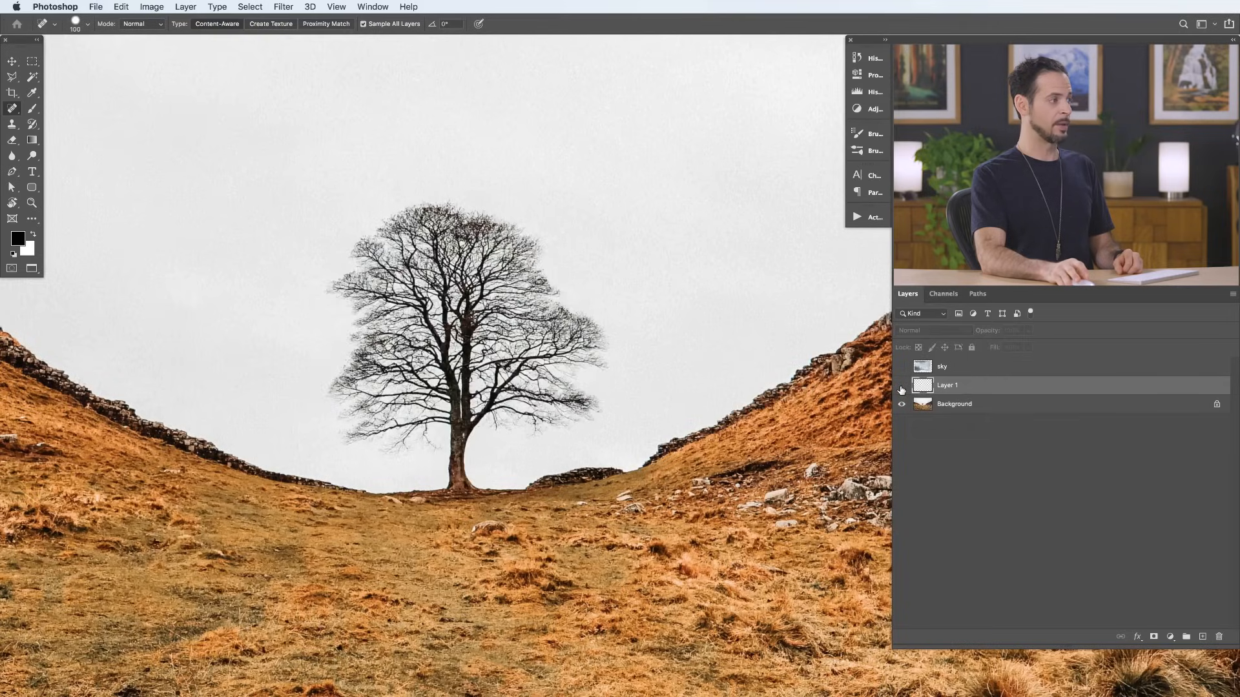
click(901, 388)
click(901, 388)
click(902, 388)
double_click(946, 385)
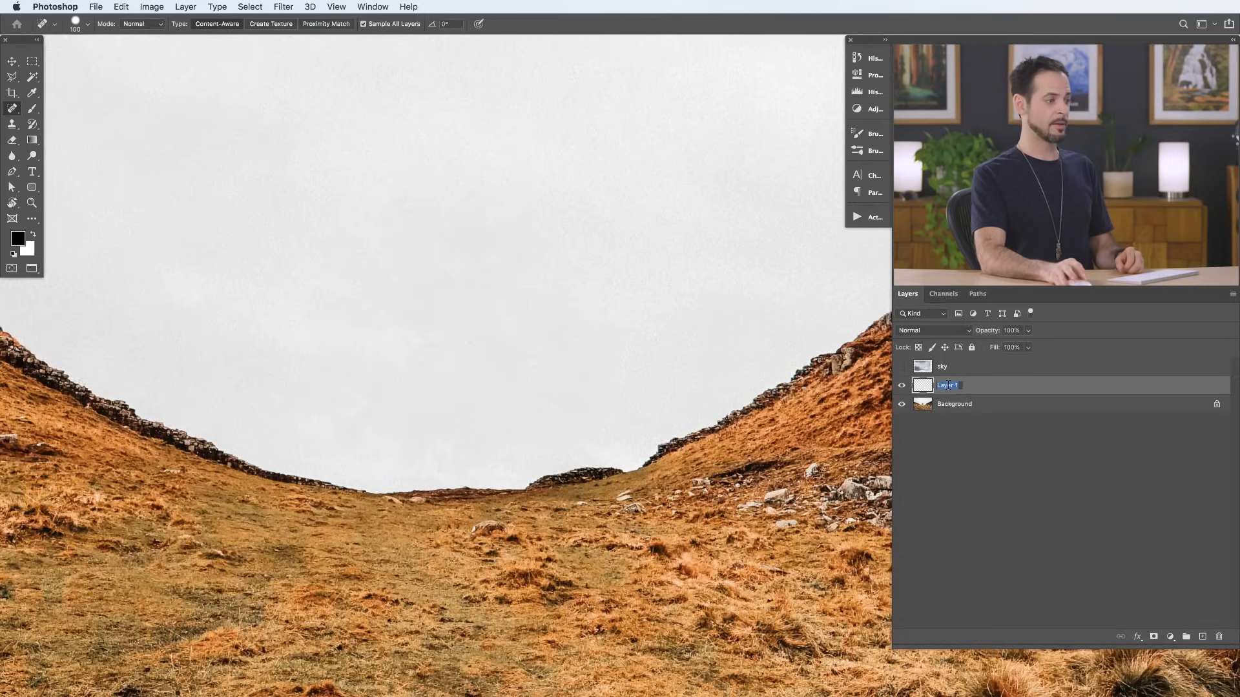
text(tree)
key(Return)
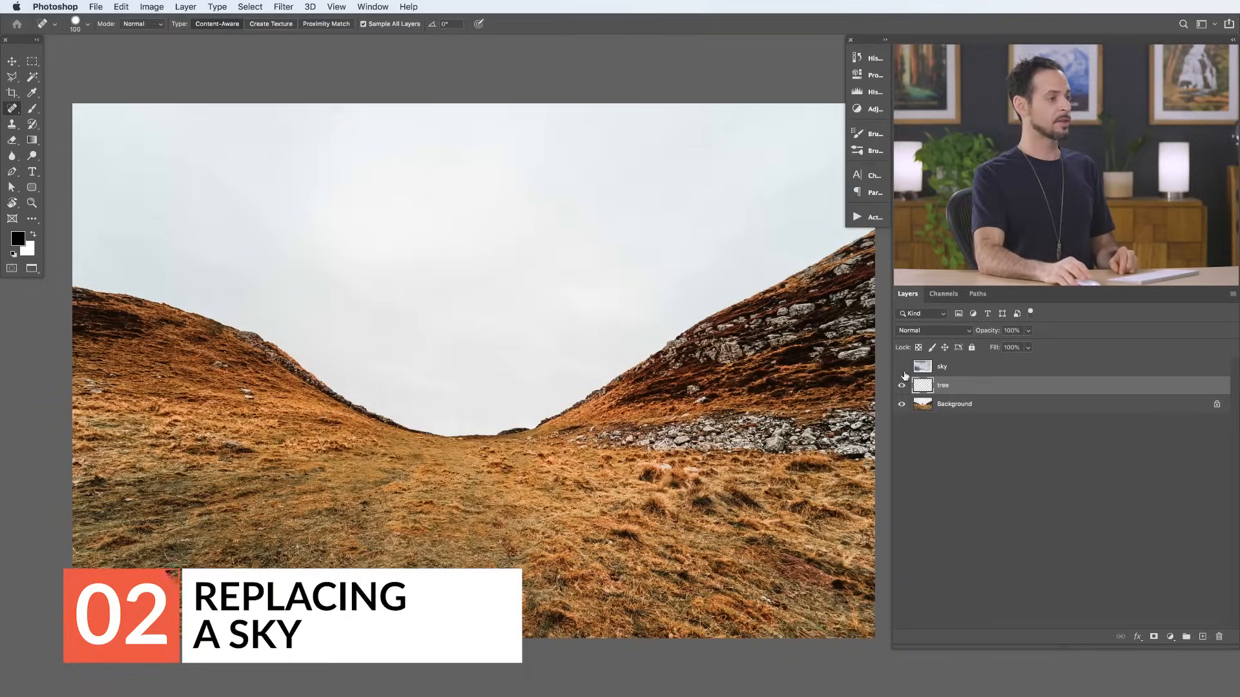
Step: Show the sky layer and enlarge it proportionally with Free Transform until it spans the full canvas width and passes the upper edge
click(902, 366)
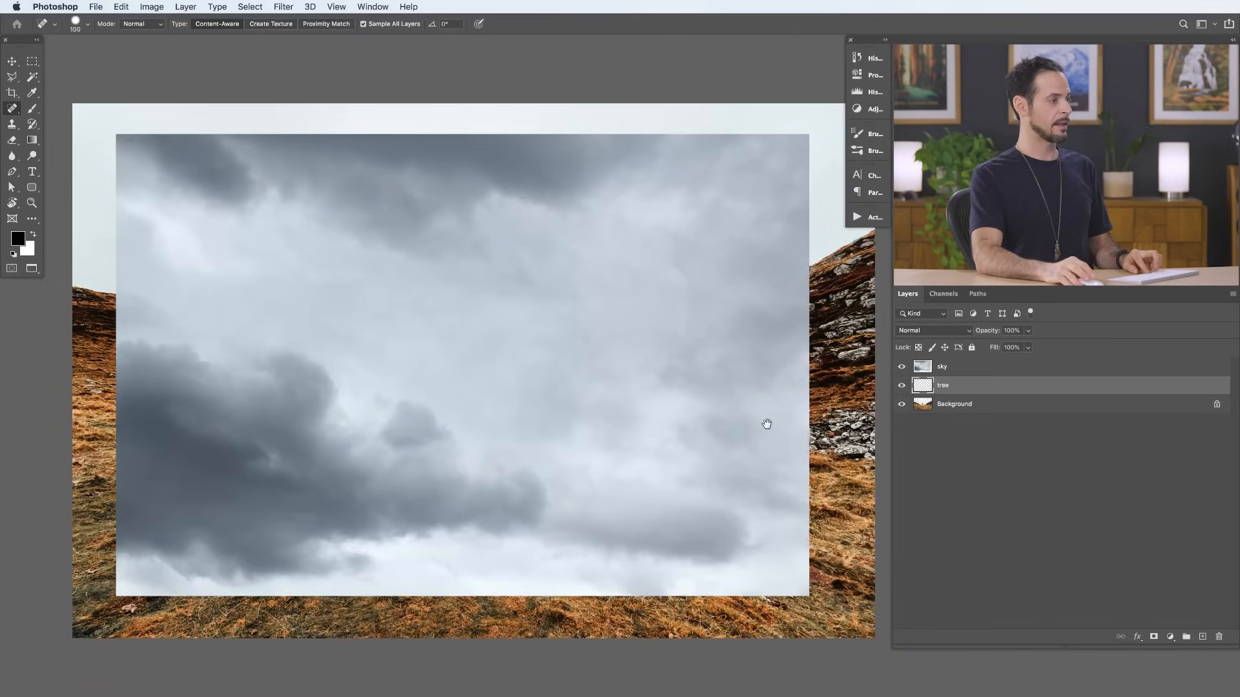
mouse_move(753, 437)
mouse_down()
mouse_move(684, 442)
mouse_move(633, 416)
mouse_up()
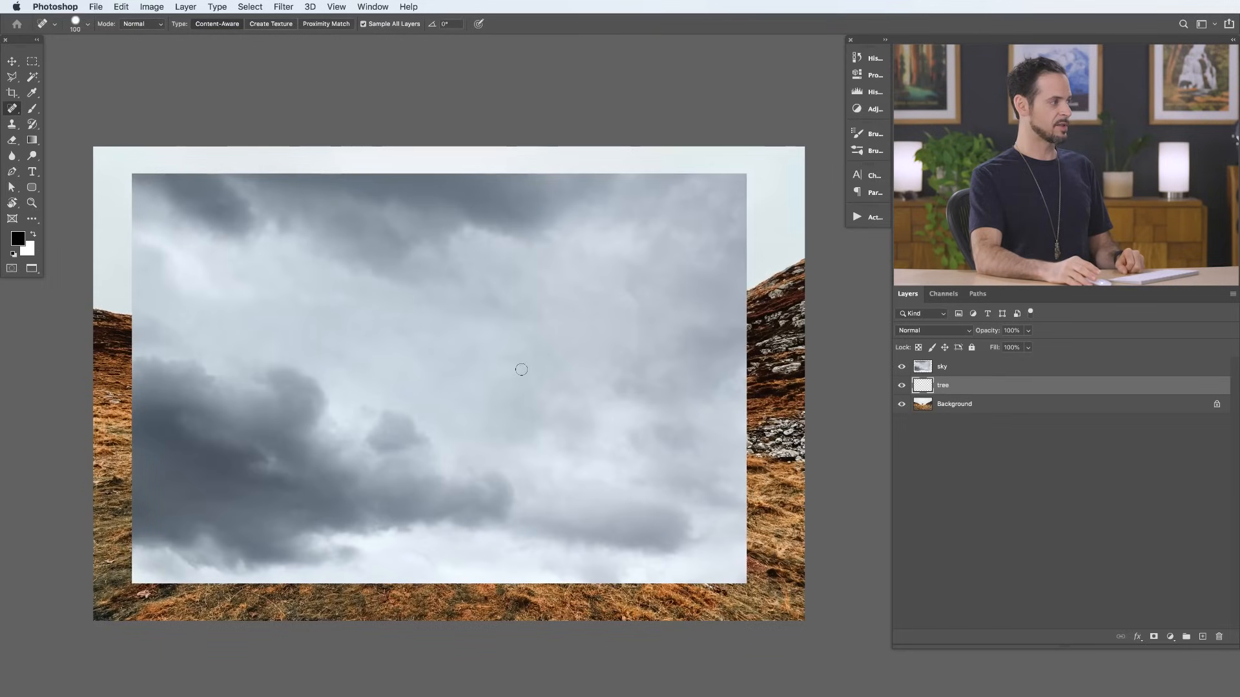
key(super+t)
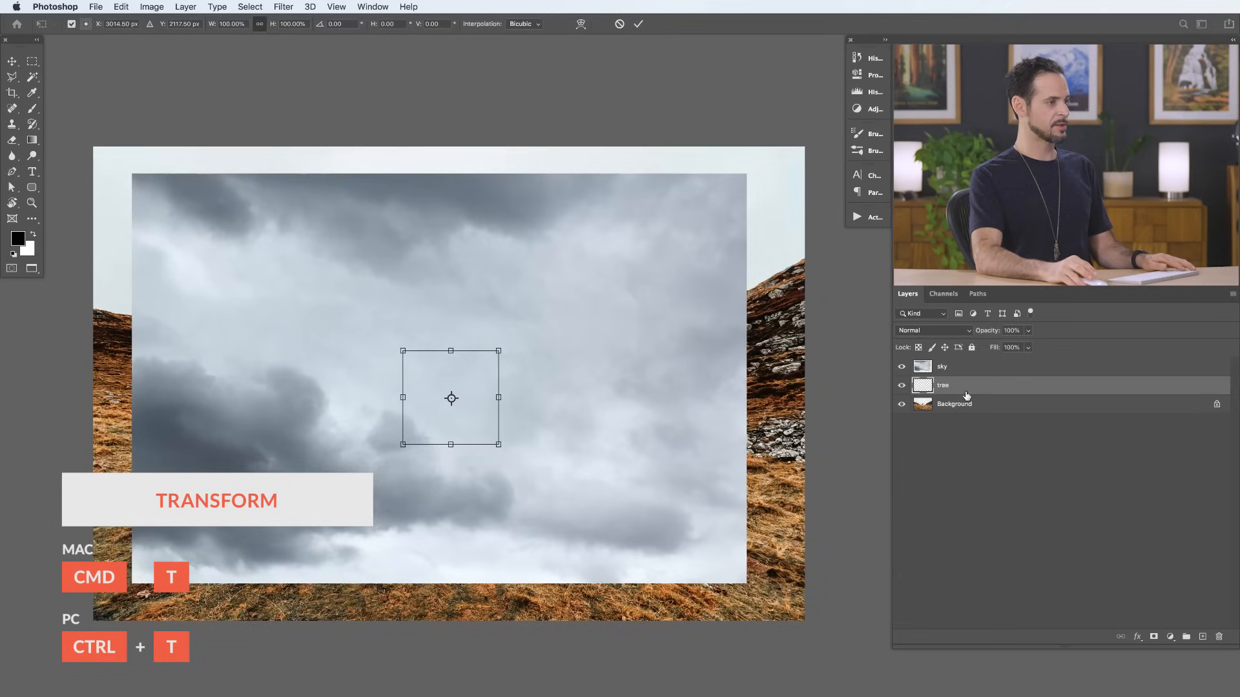
key(Escape)
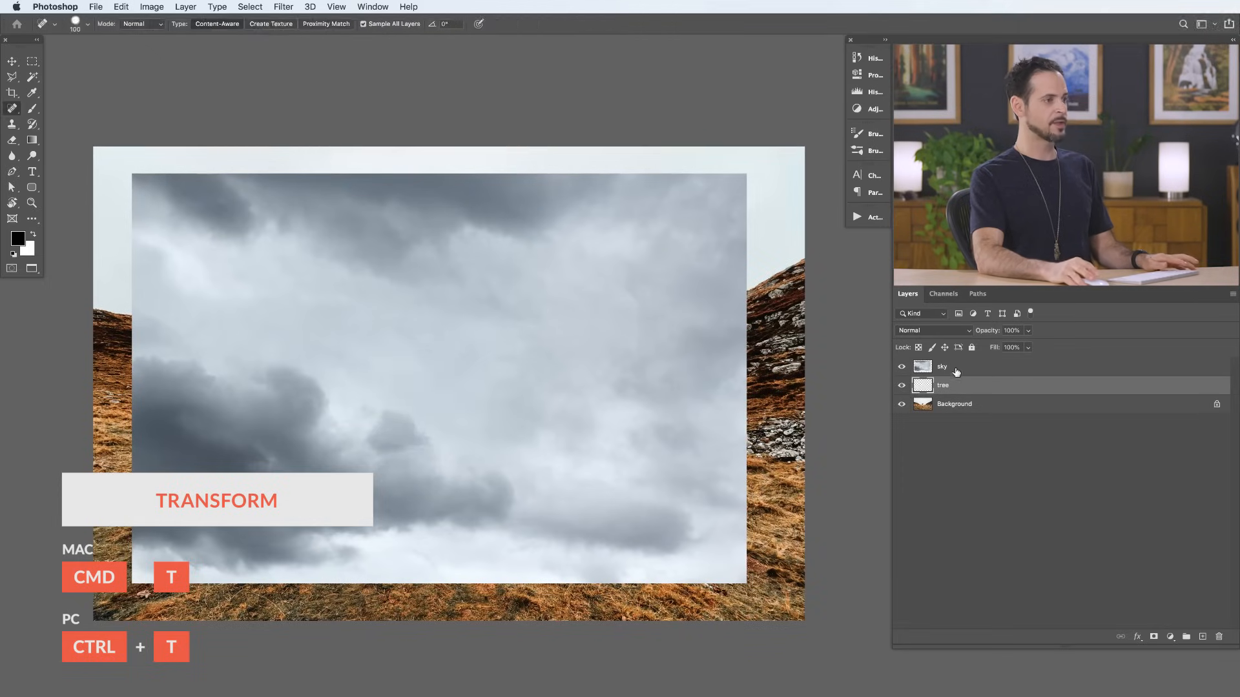
click(957, 369)
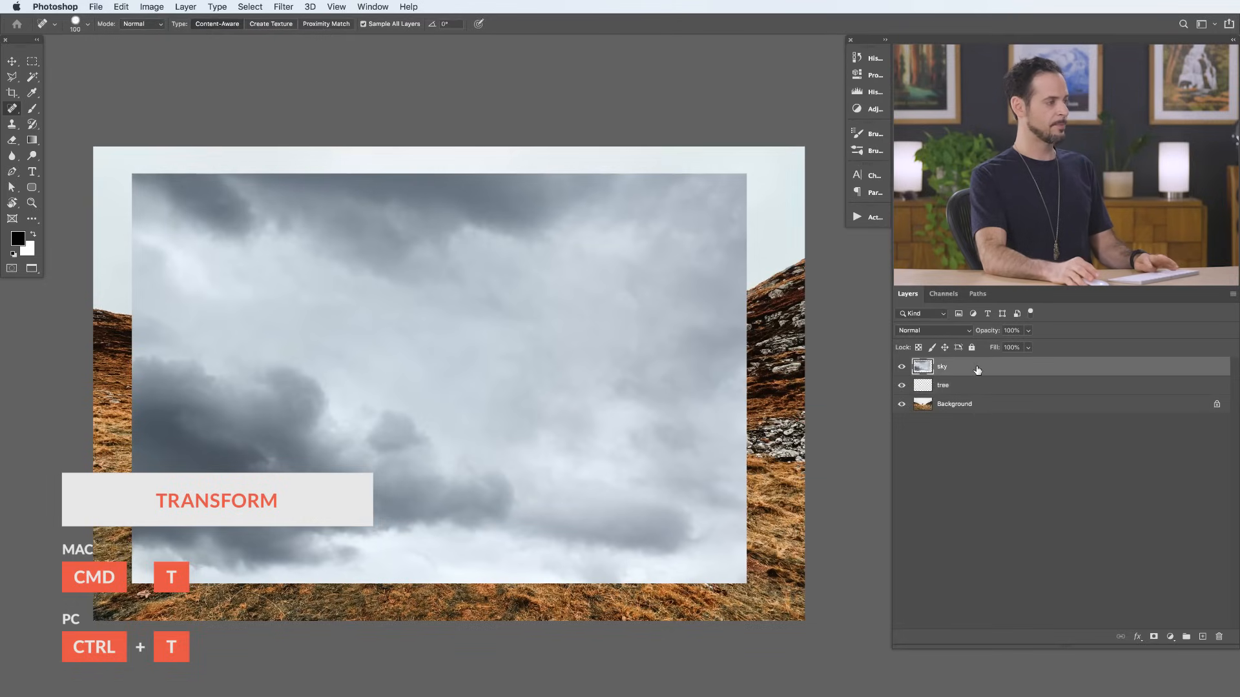
key(super+t)
drag(739, 169, 819, 142)
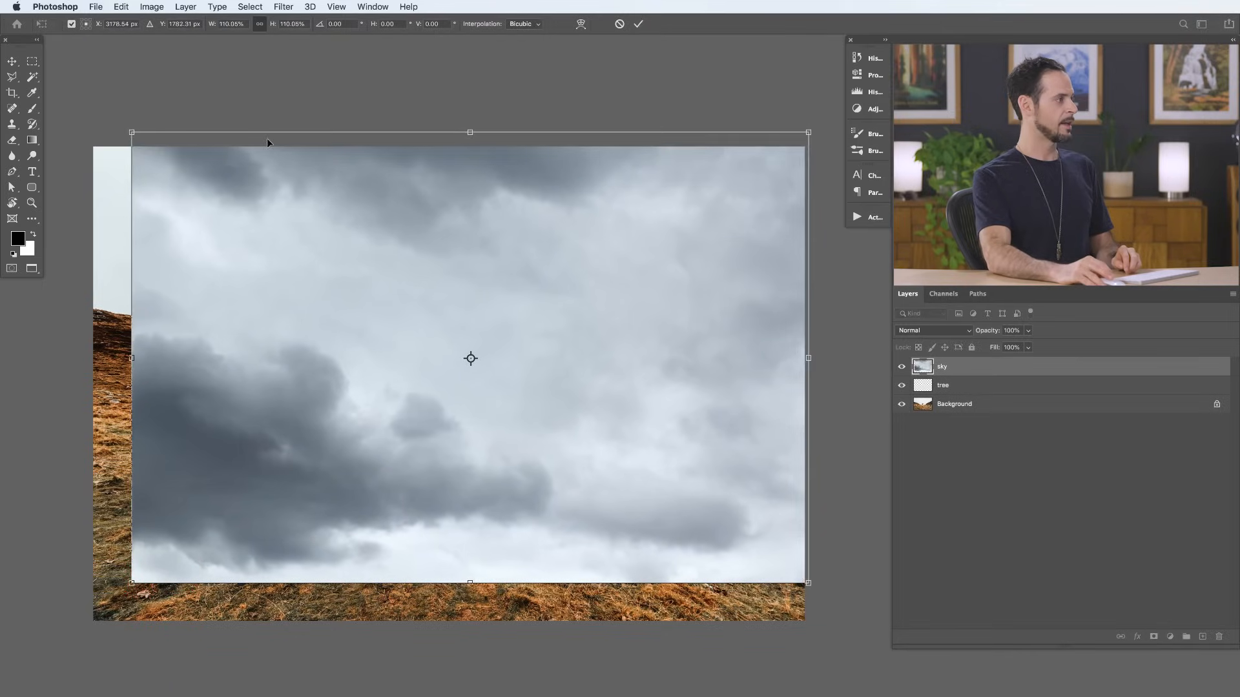
drag(129, 128, 87, 103)
key(Return)
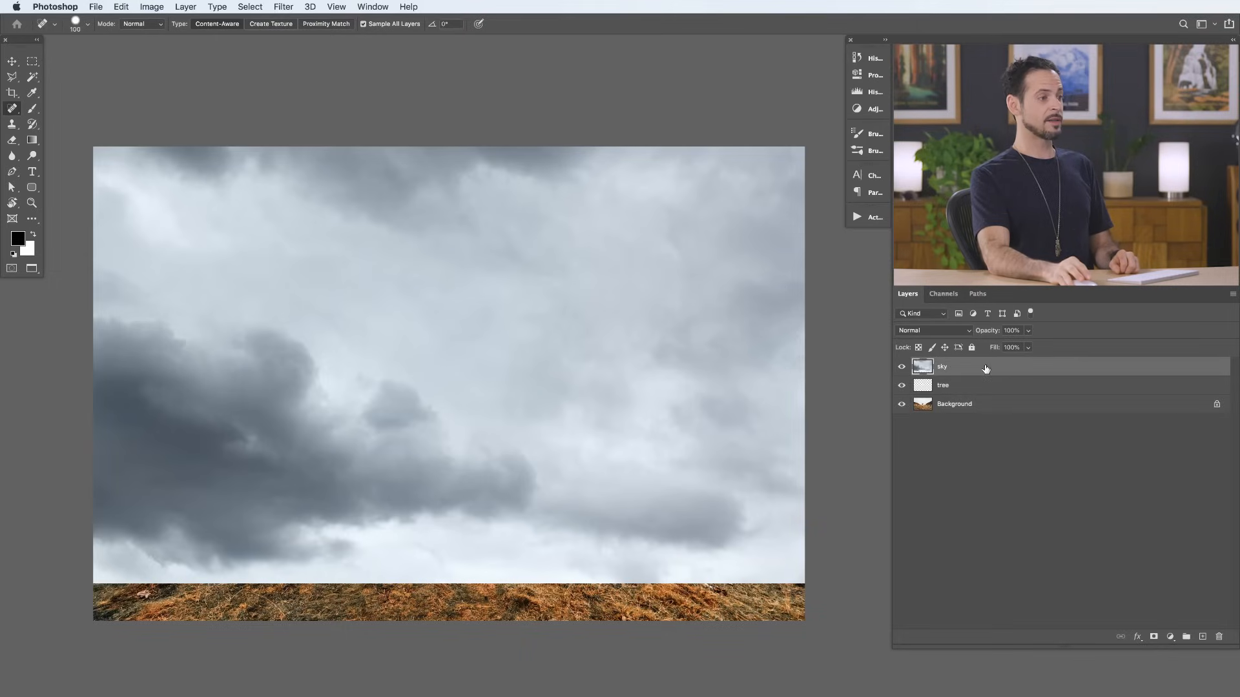
Step: Set the sky layer's blend mode to Multiply and move its clouds straight down over the landscape
click(928, 332)
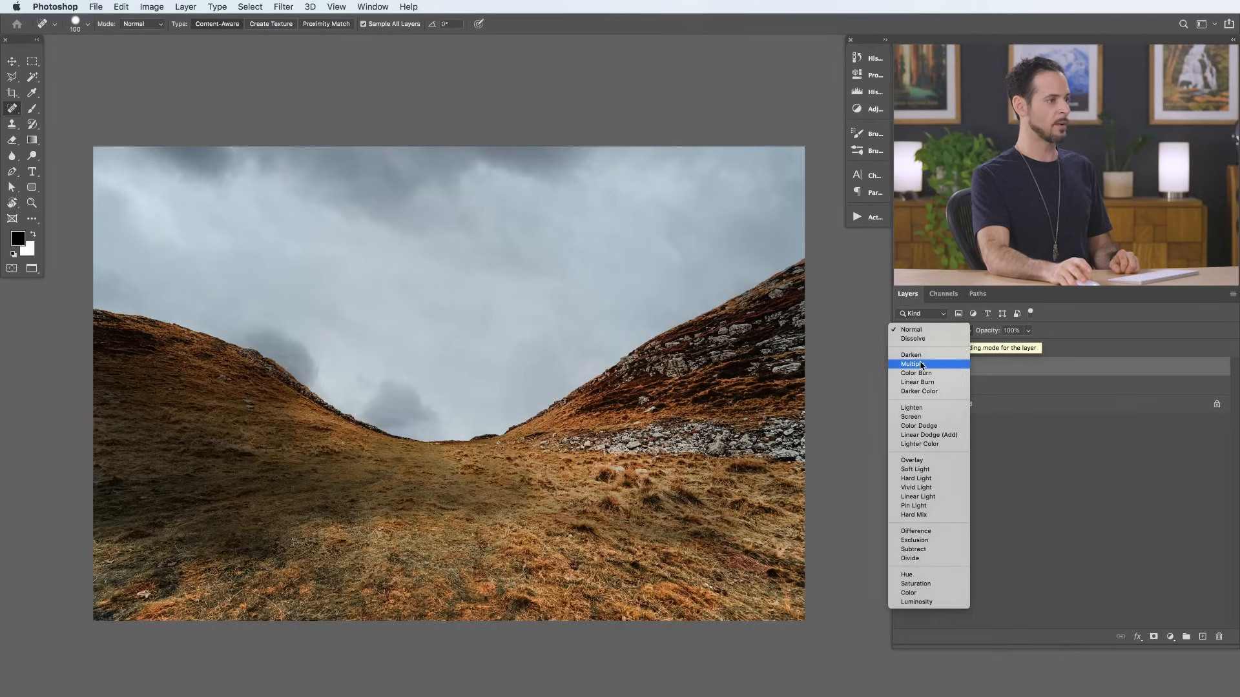
click(921, 365)
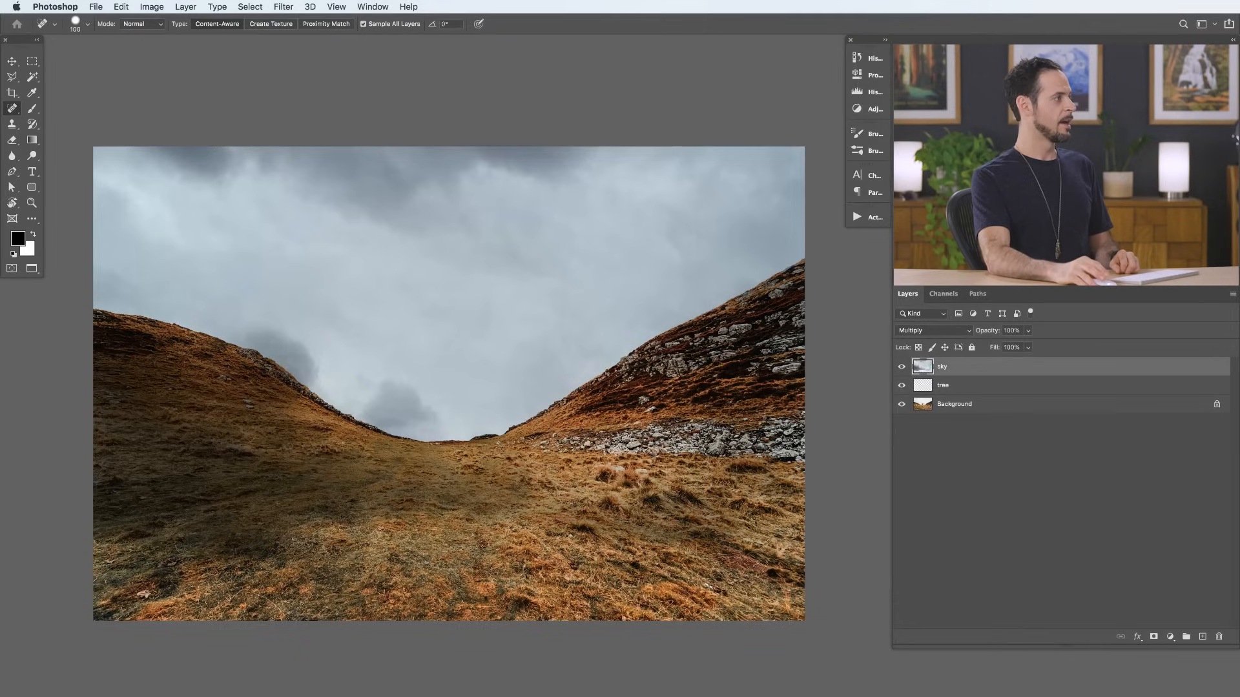
click(14, 64)
drag(584, 386, 582, 640)
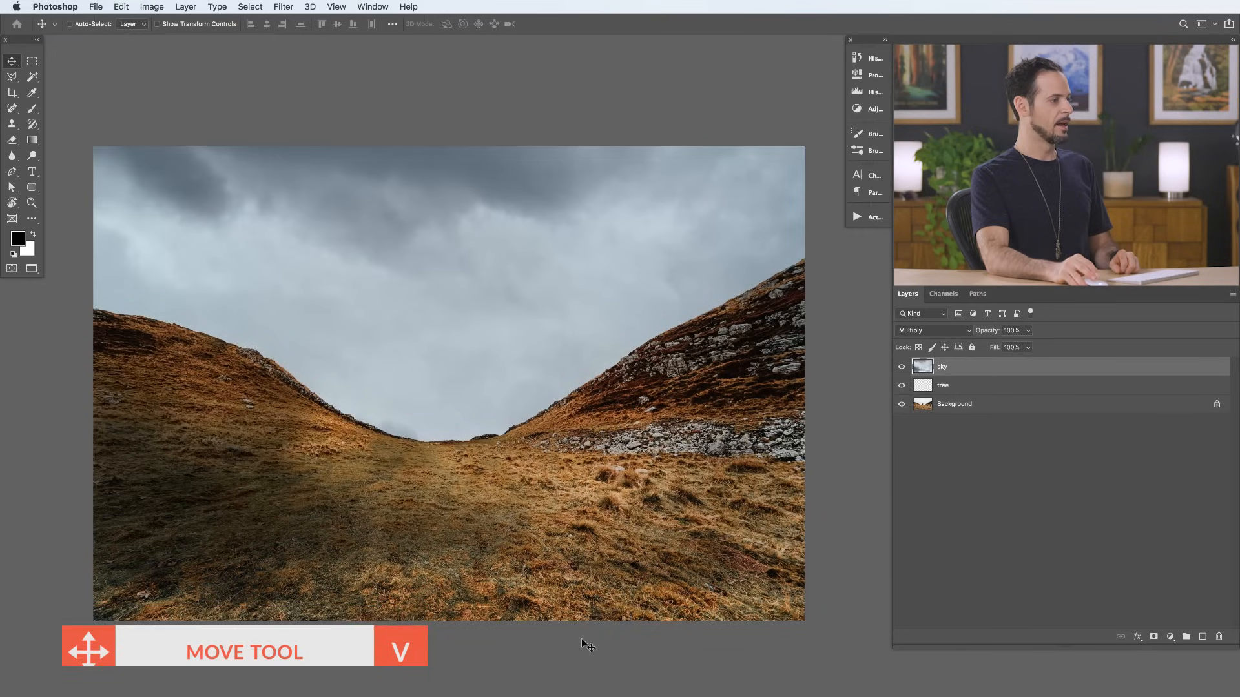
Step: Compare the landscape with and without the blended sky layer, leaving the layer visible
click(901, 368)
click(901, 368)
click(902, 368)
click(902, 368)
click(901, 368)
click(901, 368)
click(902, 368)
click(901, 368)
click(902, 368)
click(902, 368)
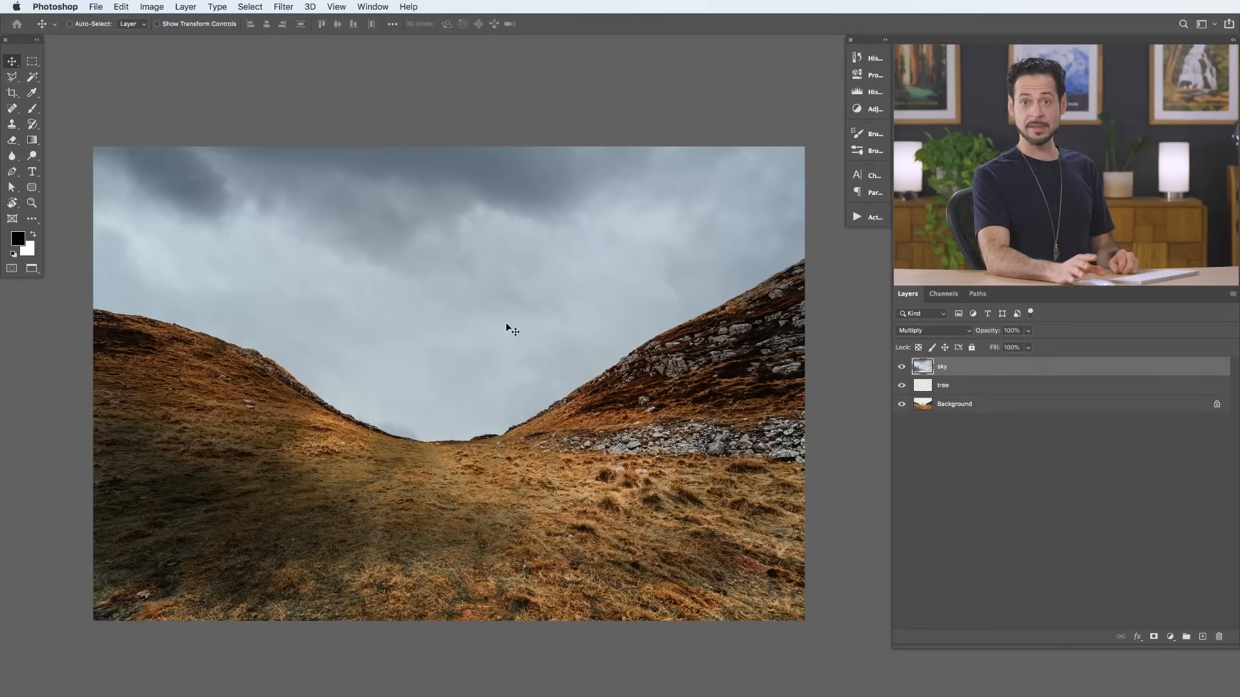
Step: Hide the sky layer, select the landscape's pale sky with the Magic Wand, and set the wand's tolerance to 30
click(901, 367)
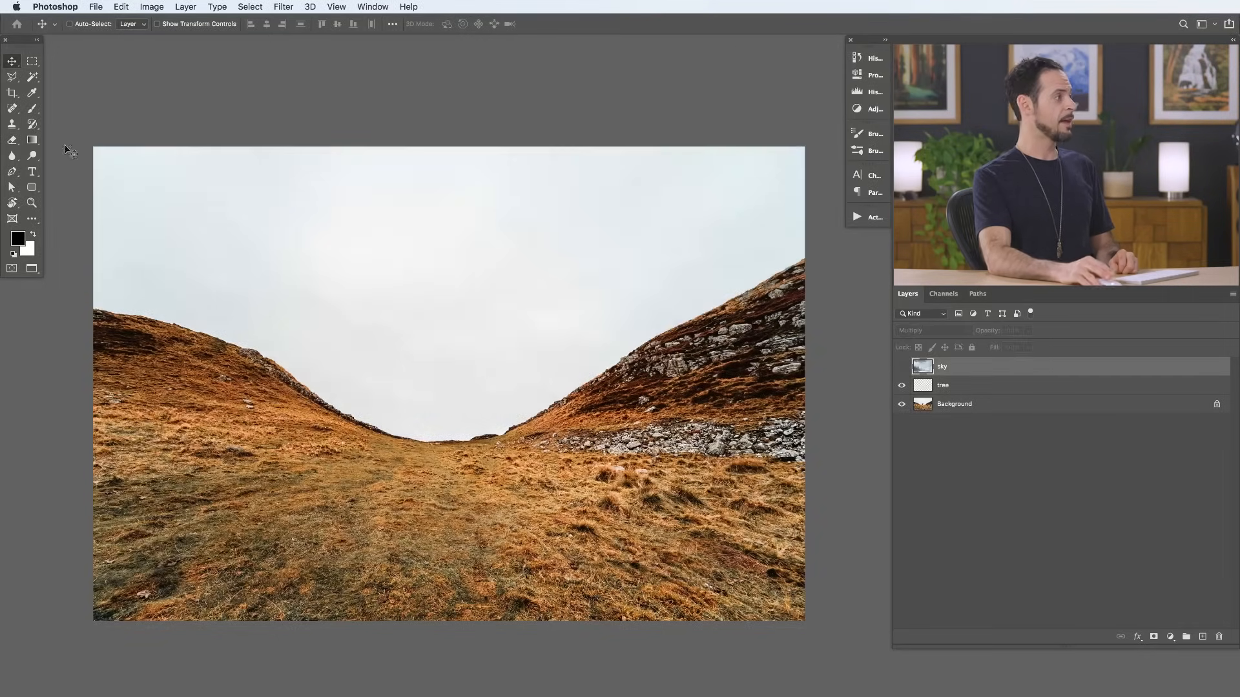
click(33, 77)
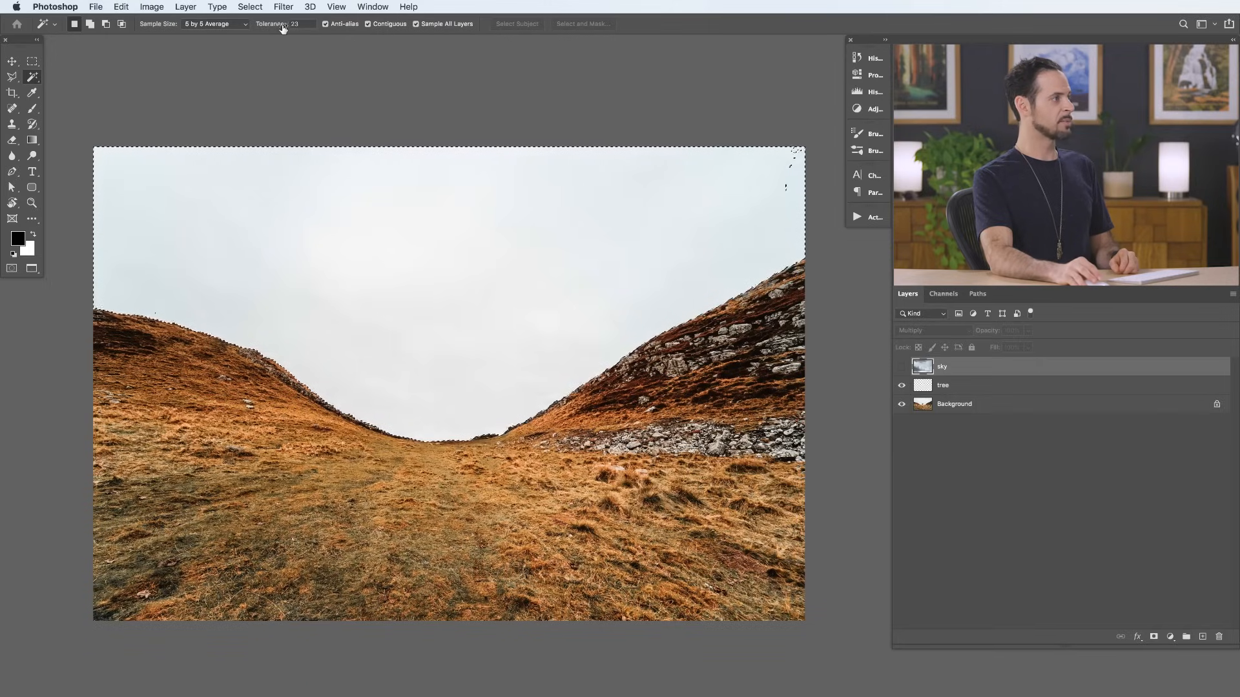
drag(302, 23, 280, 25)
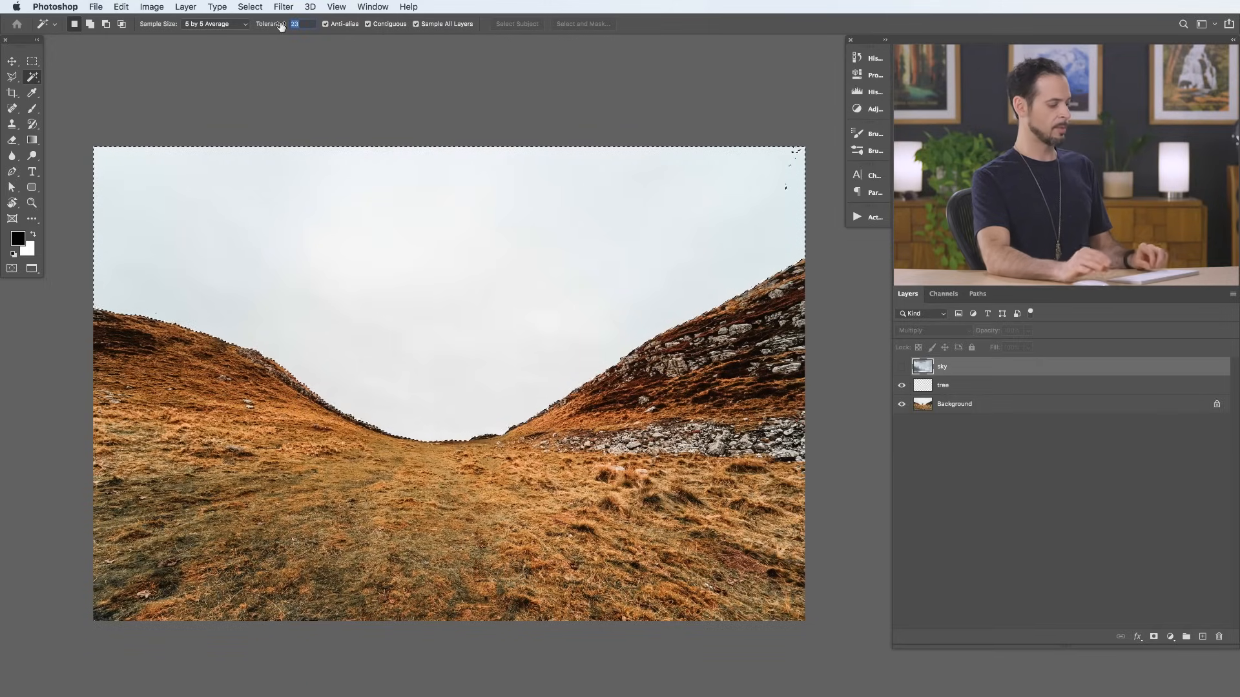
text(30)
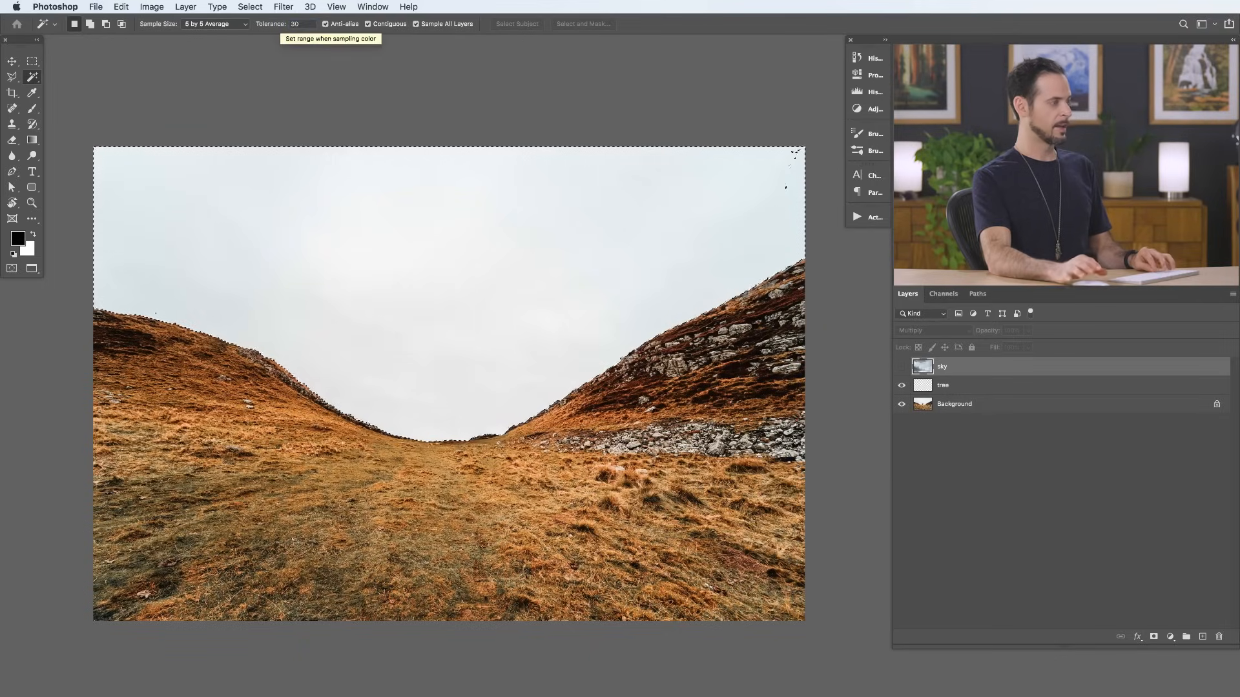
Step: Clear the selection and reselect the pale sky with the Magic Wand, adding missed patches until the entire sky is selected
click(257, 7)
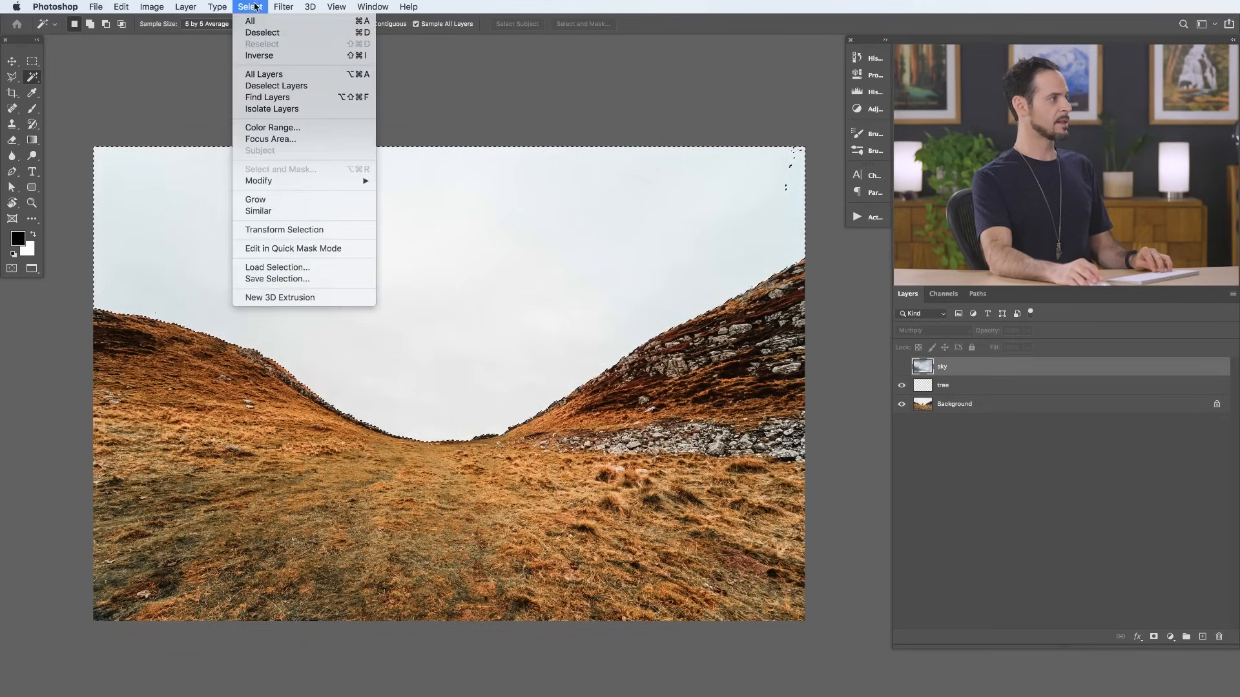
click(261, 33)
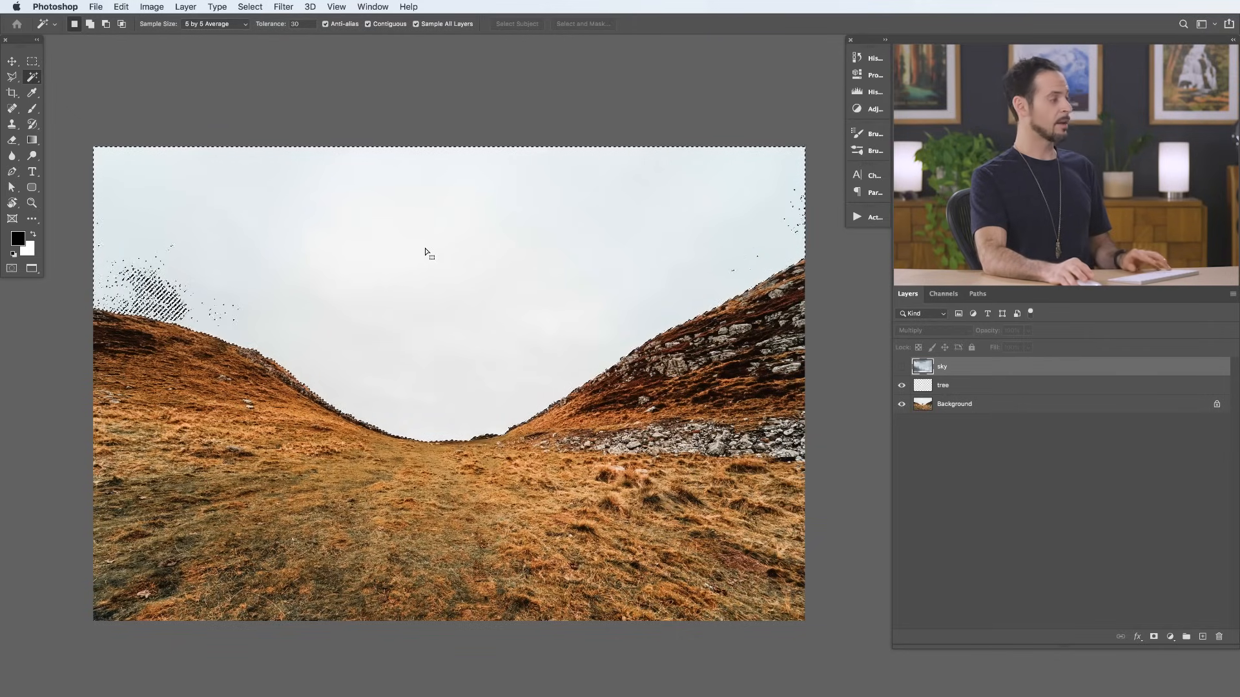
key(shift)
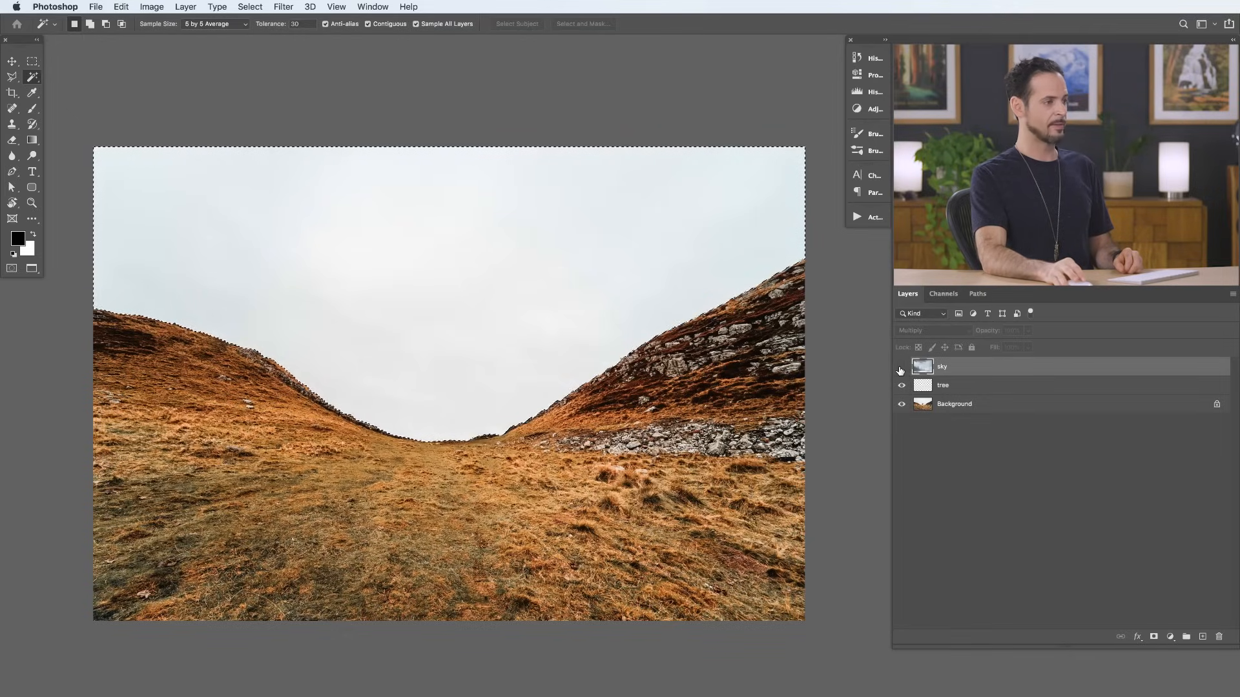
Step: Show the sky layer, mask it to the selected sky area, and compare the landscape with and without the masked clouds
click(901, 367)
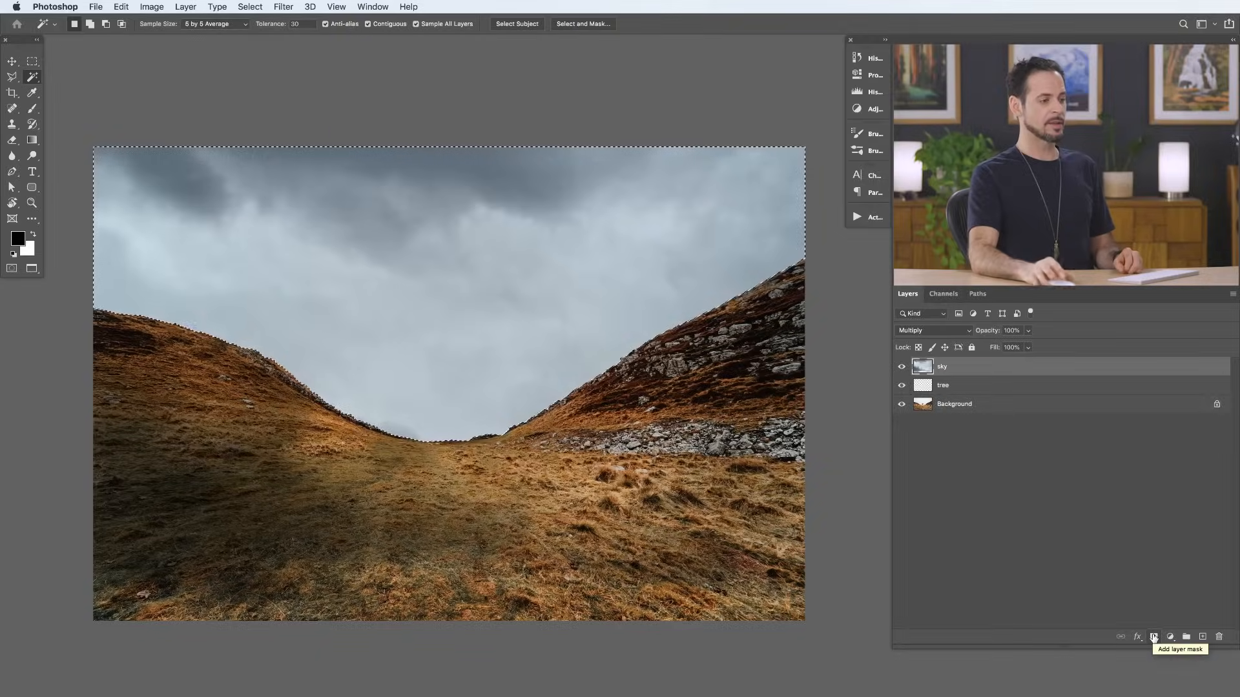
click(1153, 638)
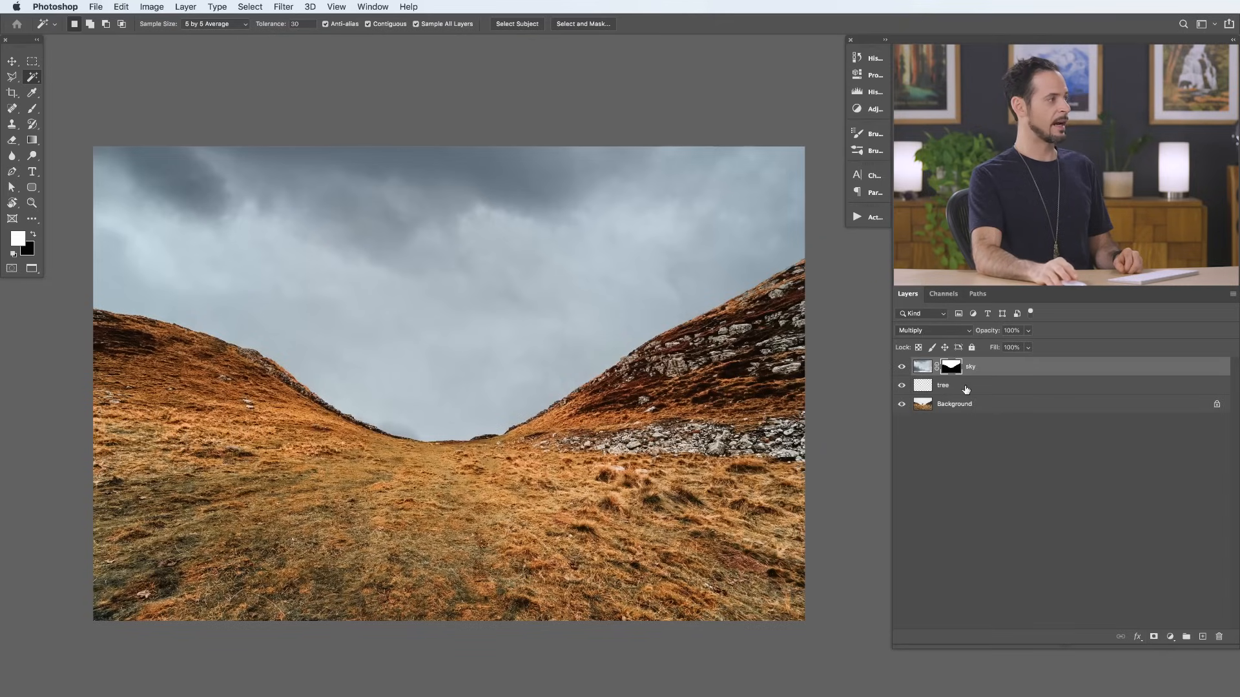
click(900, 366)
click(901, 367)
click(900, 367)
click(901, 367)
click(901, 367)
click(900, 366)
Step: Lower the sky layer's opacity to 47% and compare the landscape with and without the softened clouds
drag(979, 334, 963, 335)
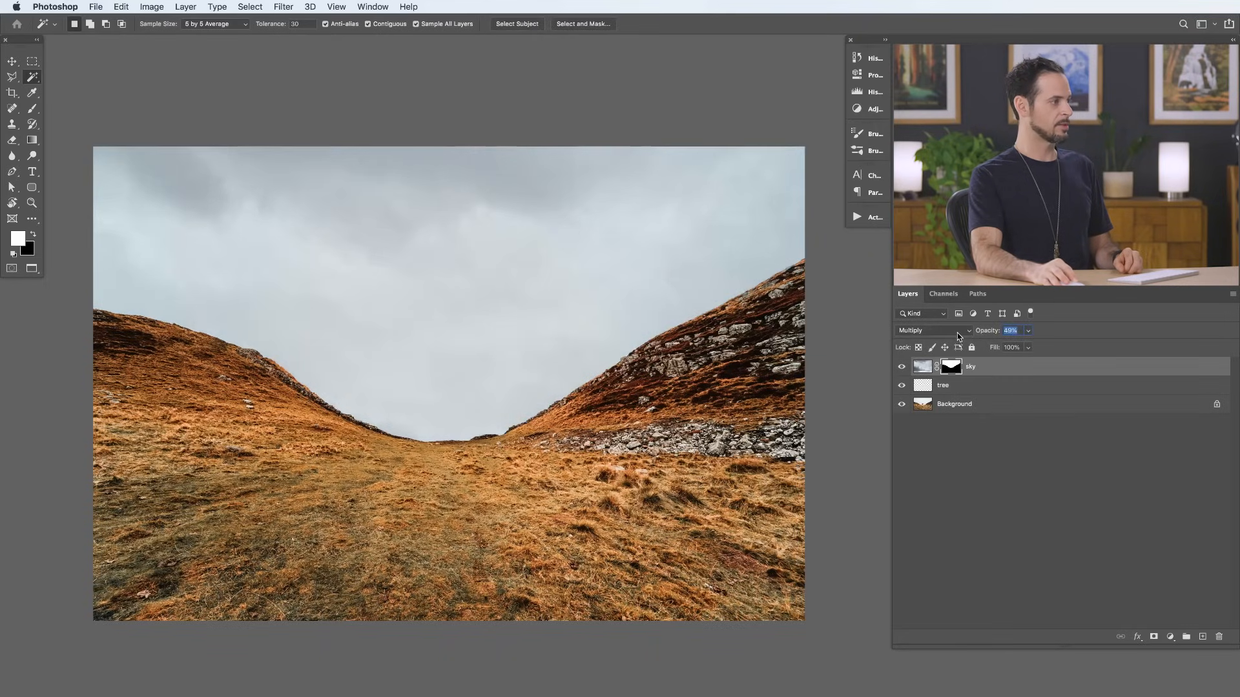
click(901, 367)
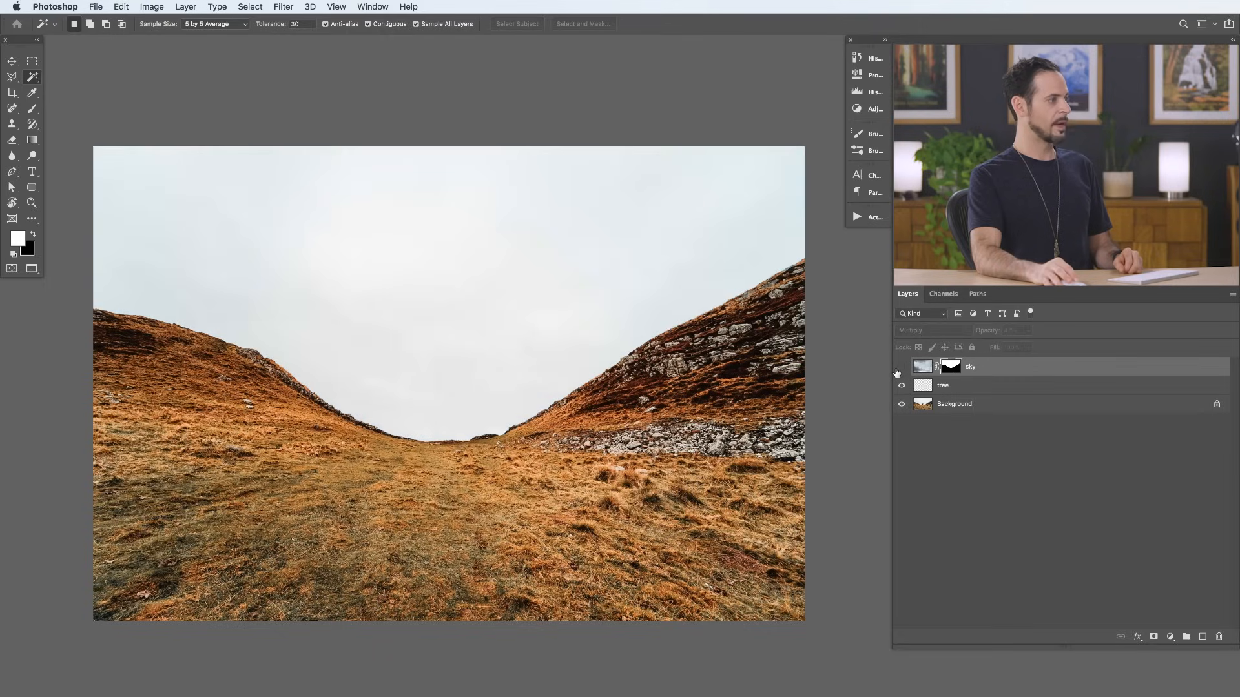
click(897, 370)
click(897, 370)
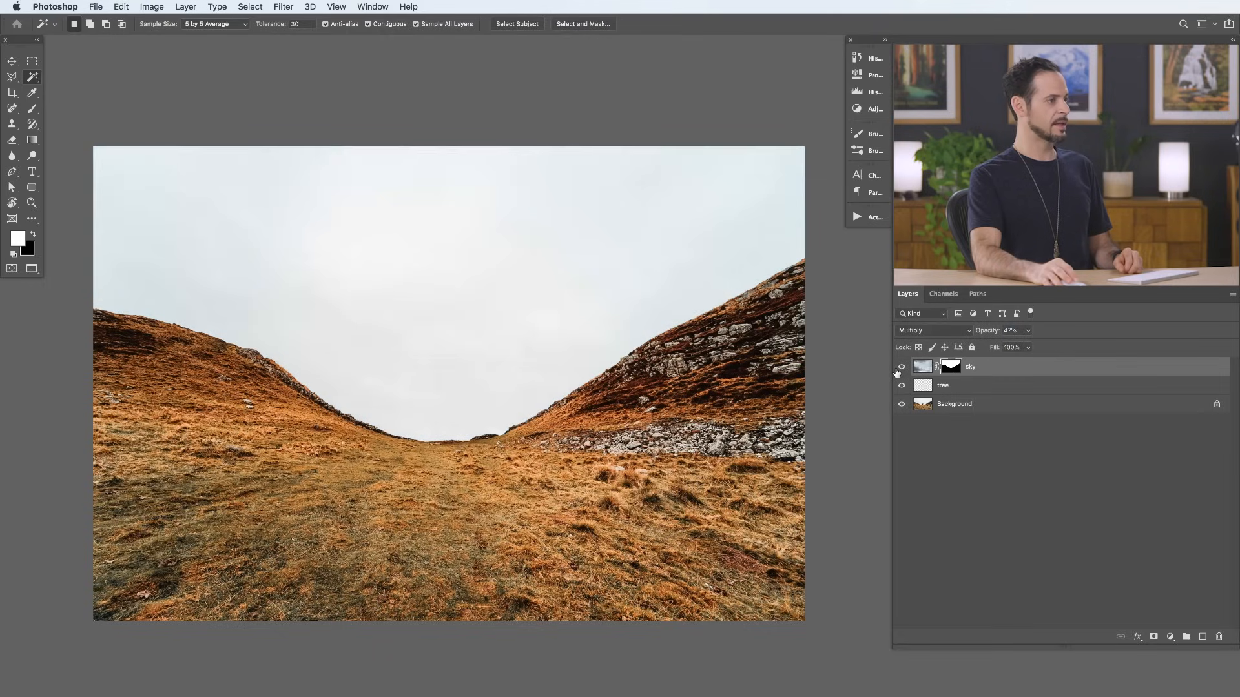
click(899, 372)
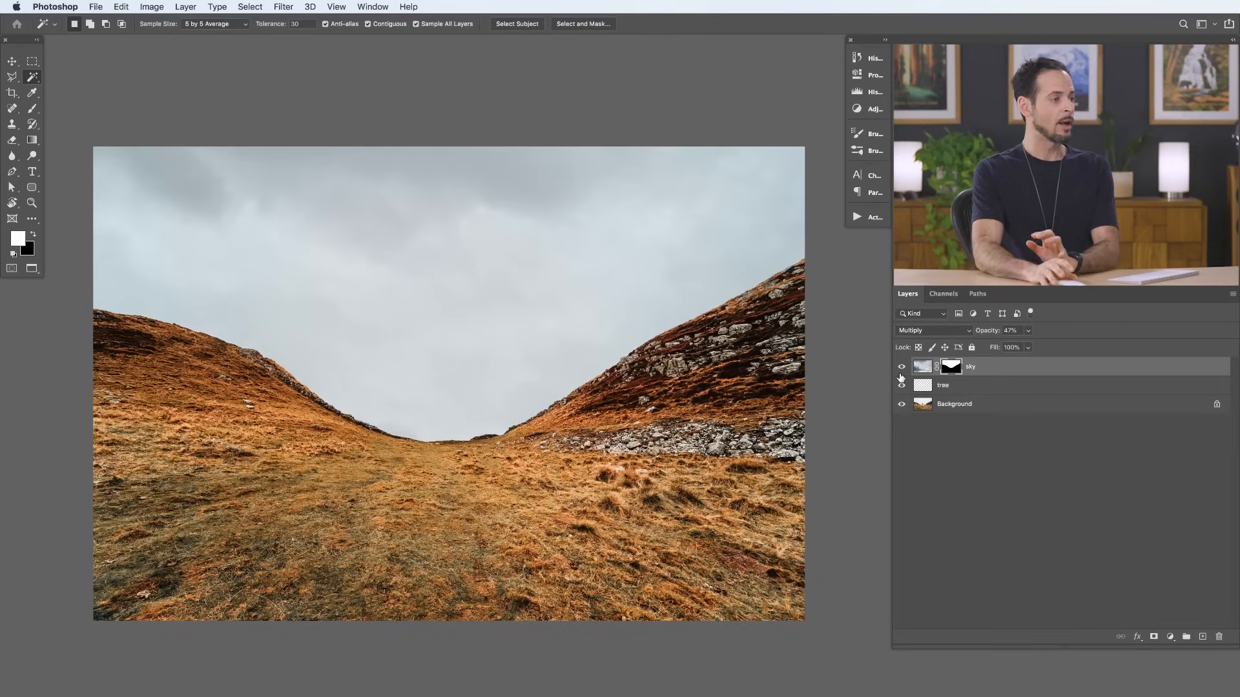
Step: Check what the sky and tree layers each contribute by switching them off and on
click(901, 368)
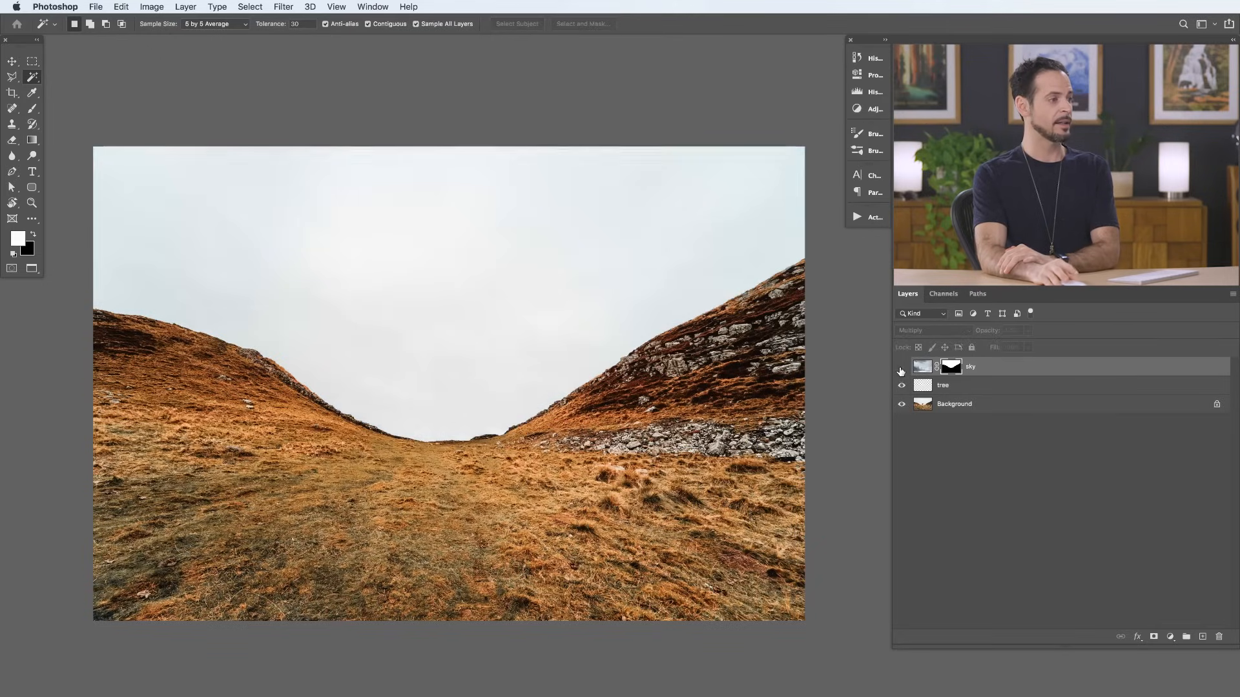
click(902, 387)
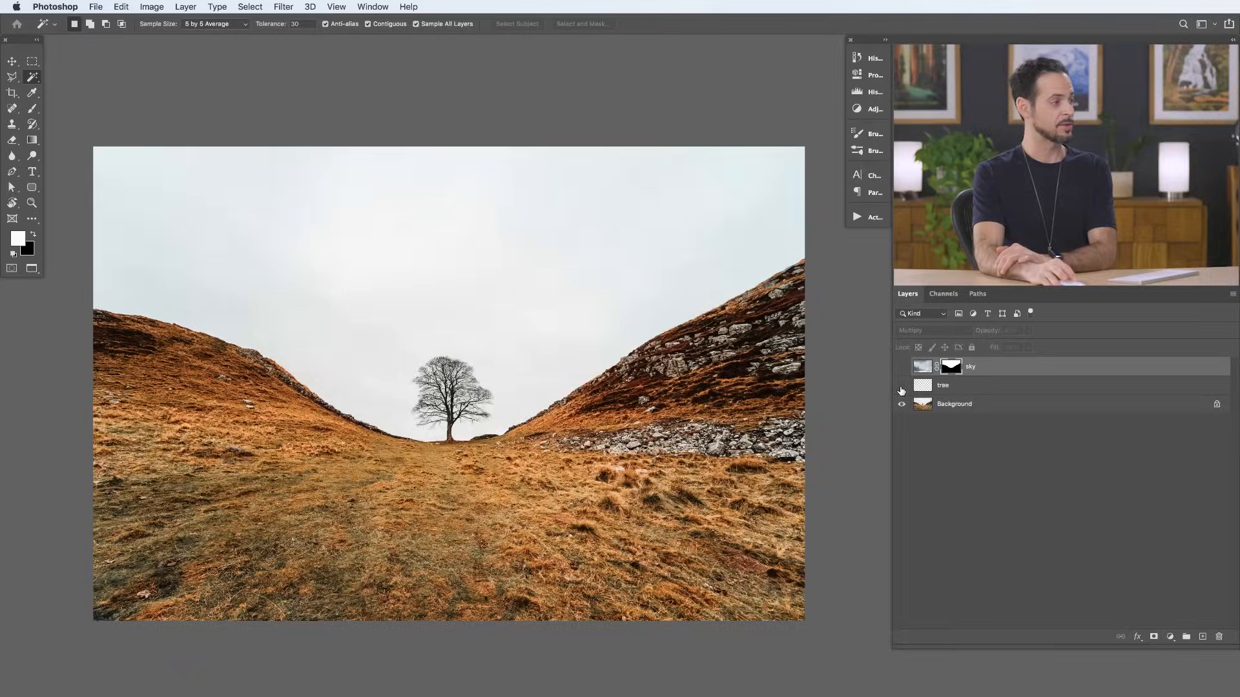
click(902, 386)
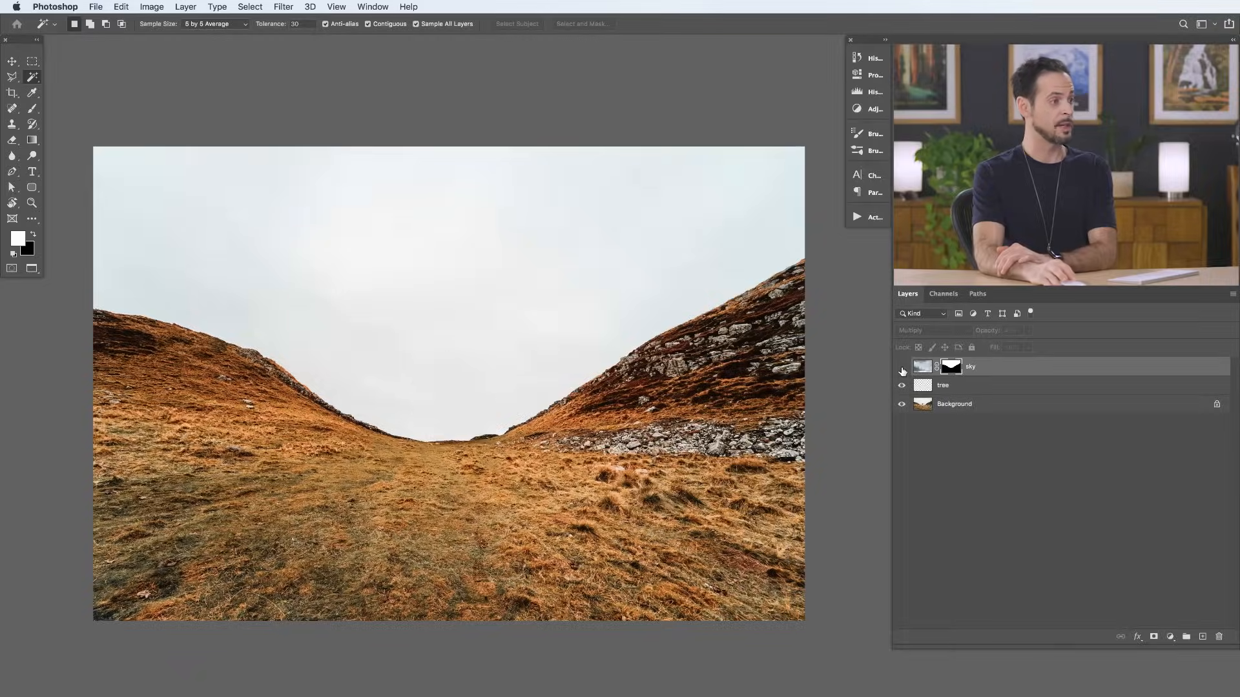
click(901, 368)
click(902, 386)
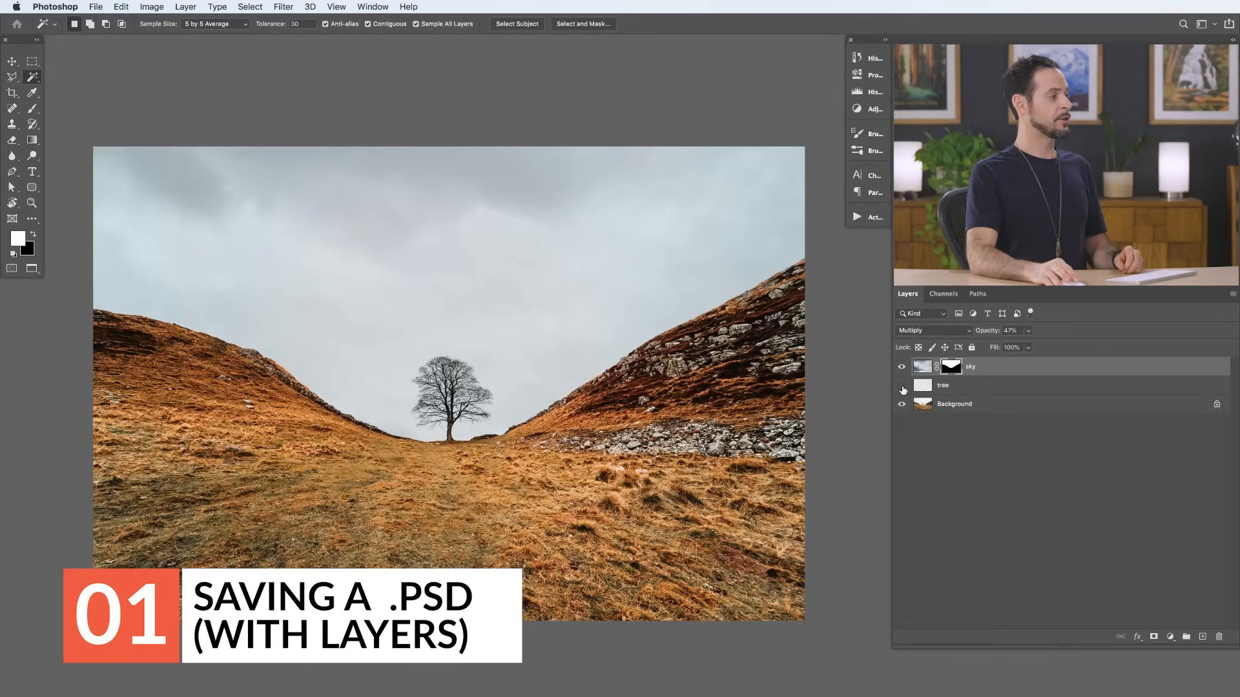
Step: Start saving the document as a new file and choose the PSD folder inside 02 Opening Editing and Saving
click(98, 8)
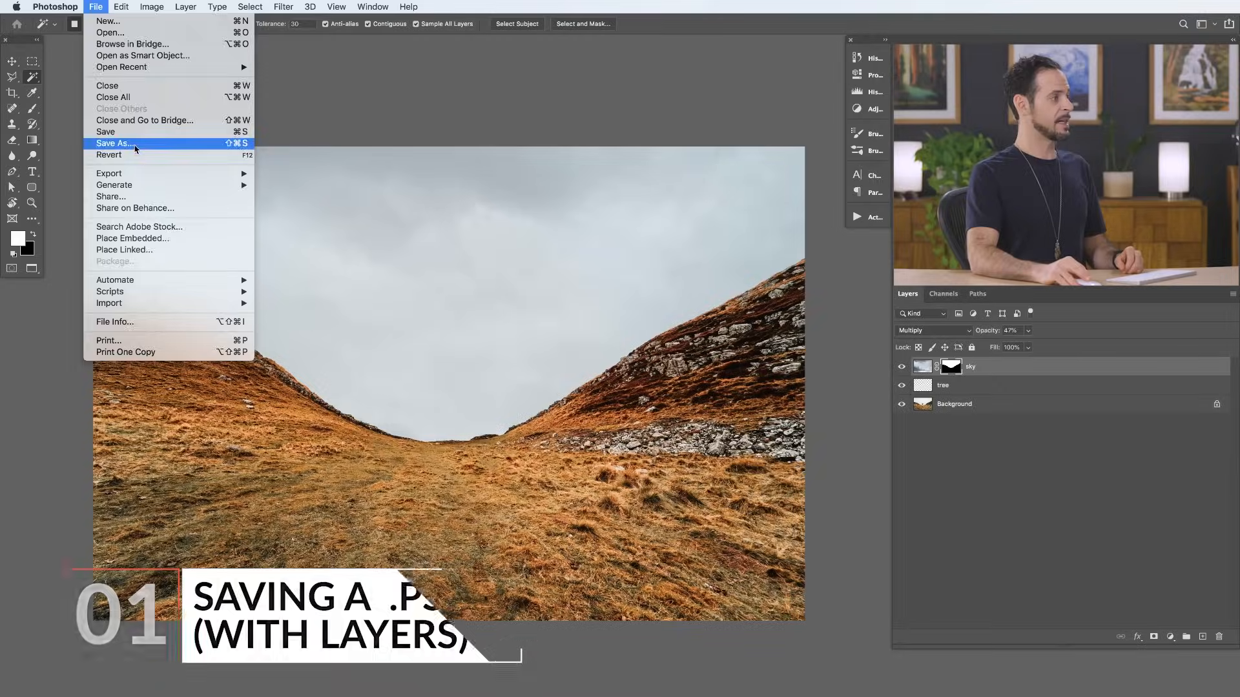
click(133, 143)
click(584, 118)
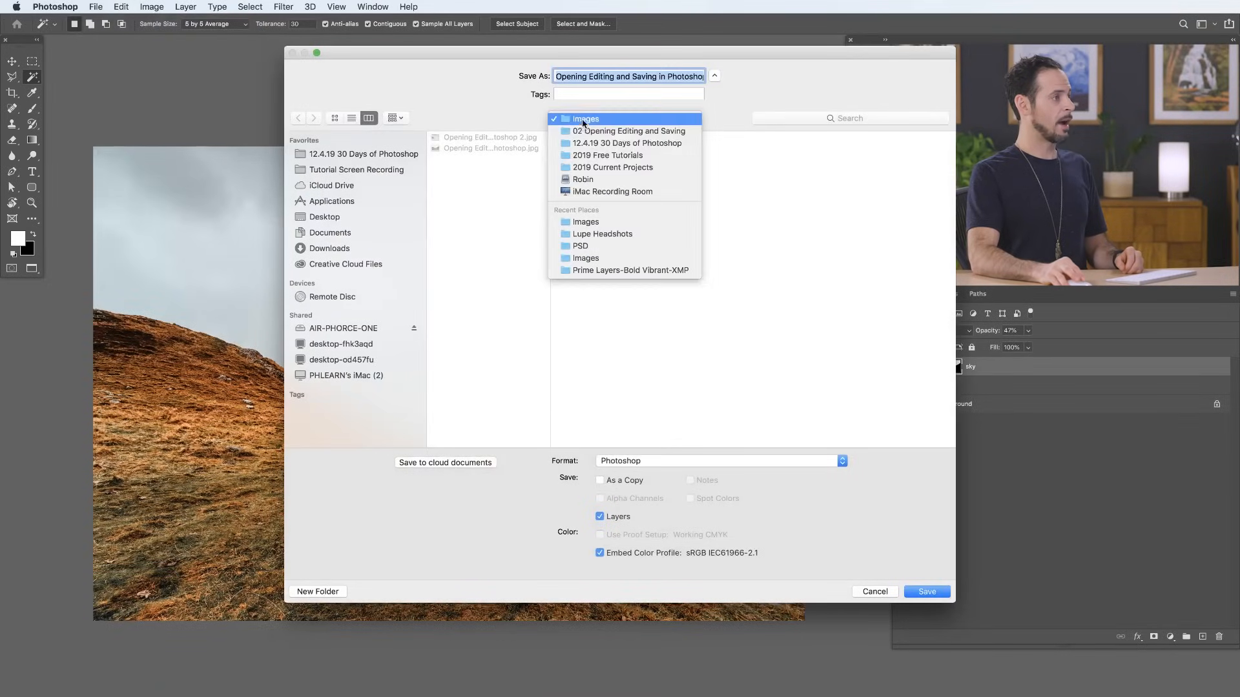
click(585, 132)
click(611, 150)
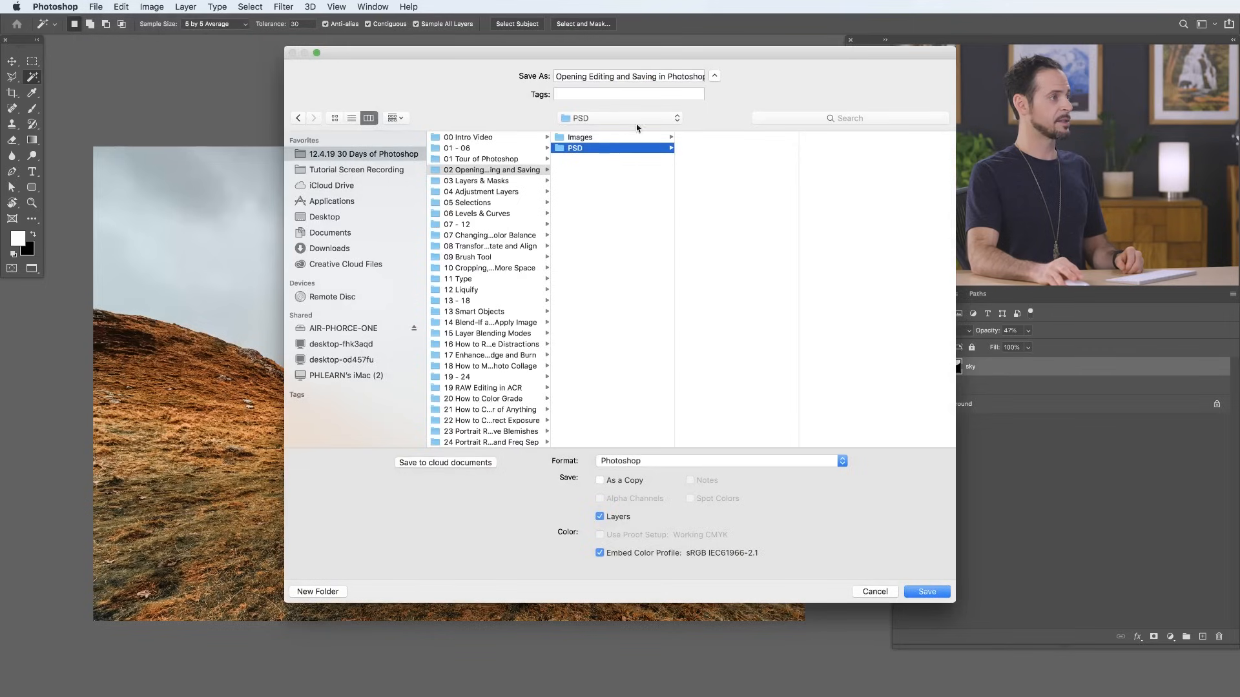
Step: Review the available file formats, keep Photoshop with layers, and save the PSD with Maximize Compatibility enabled
click(643, 462)
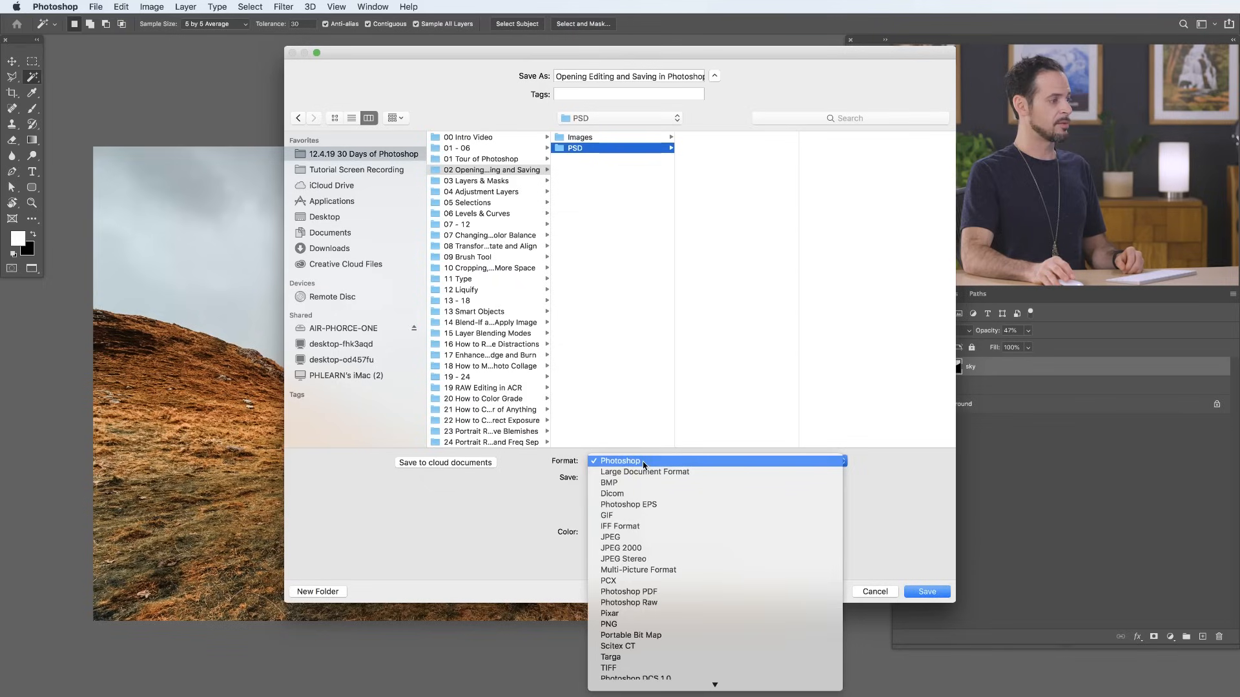
scroll(644, 464, down, 1)
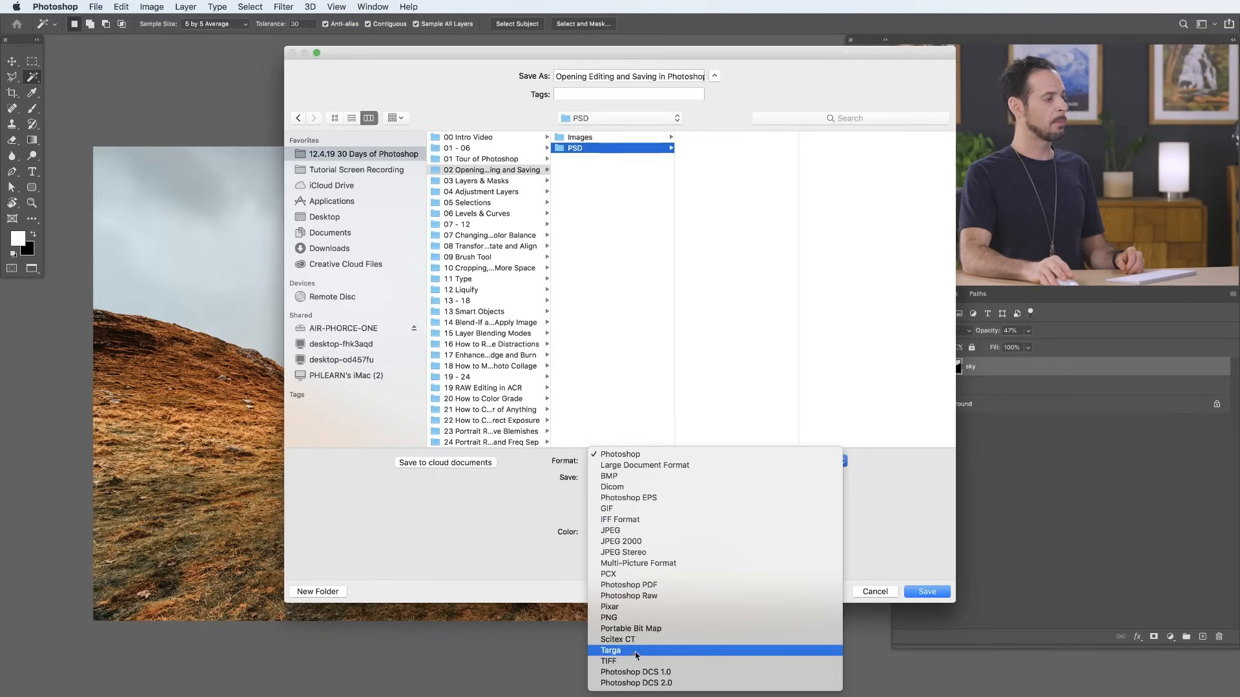
click(617, 455)
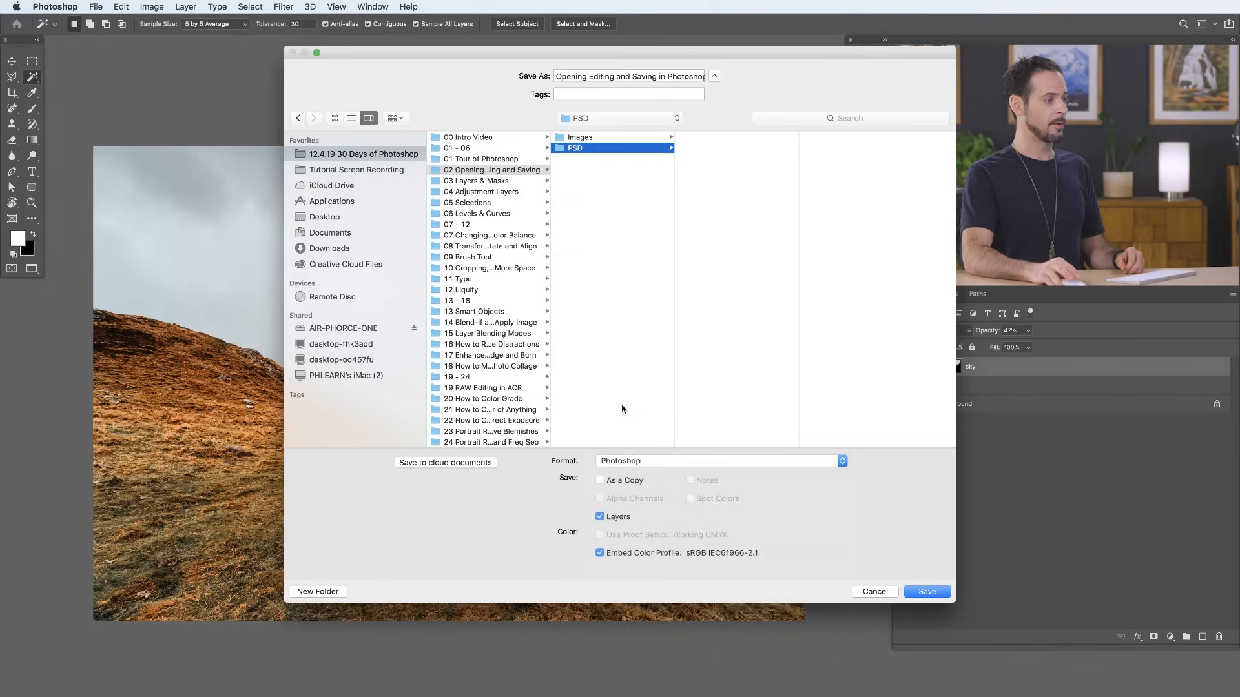
double_click(670, 77)
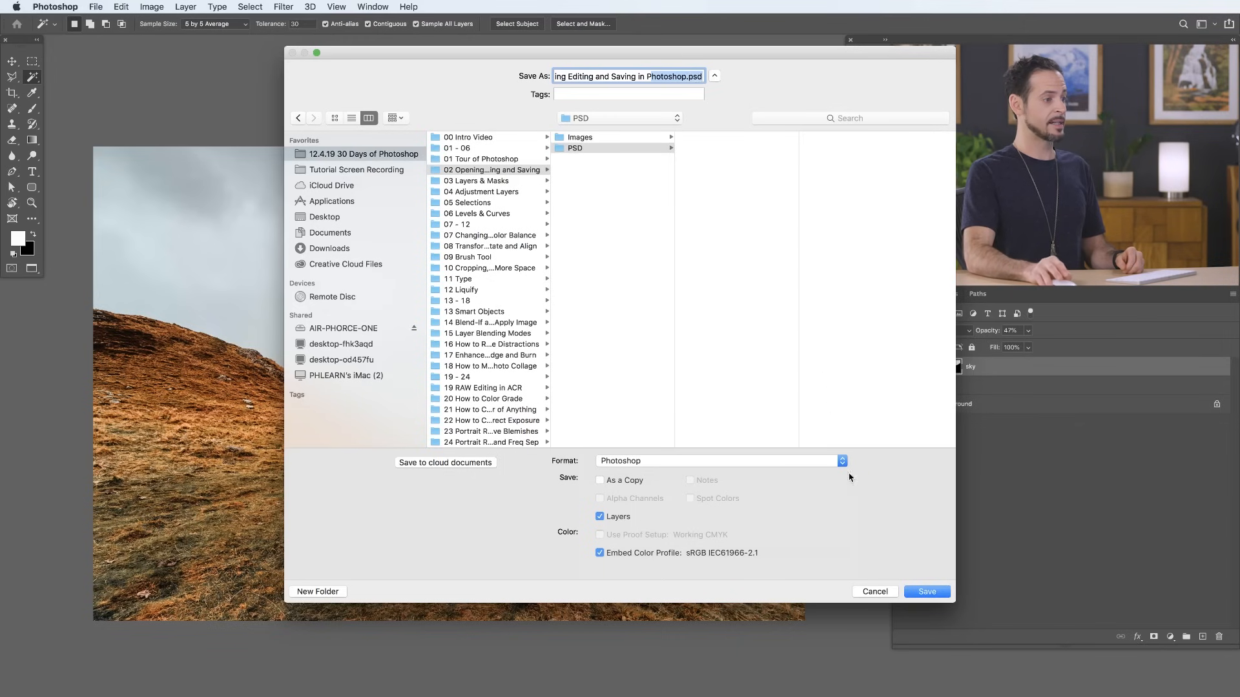
click(921, 592)
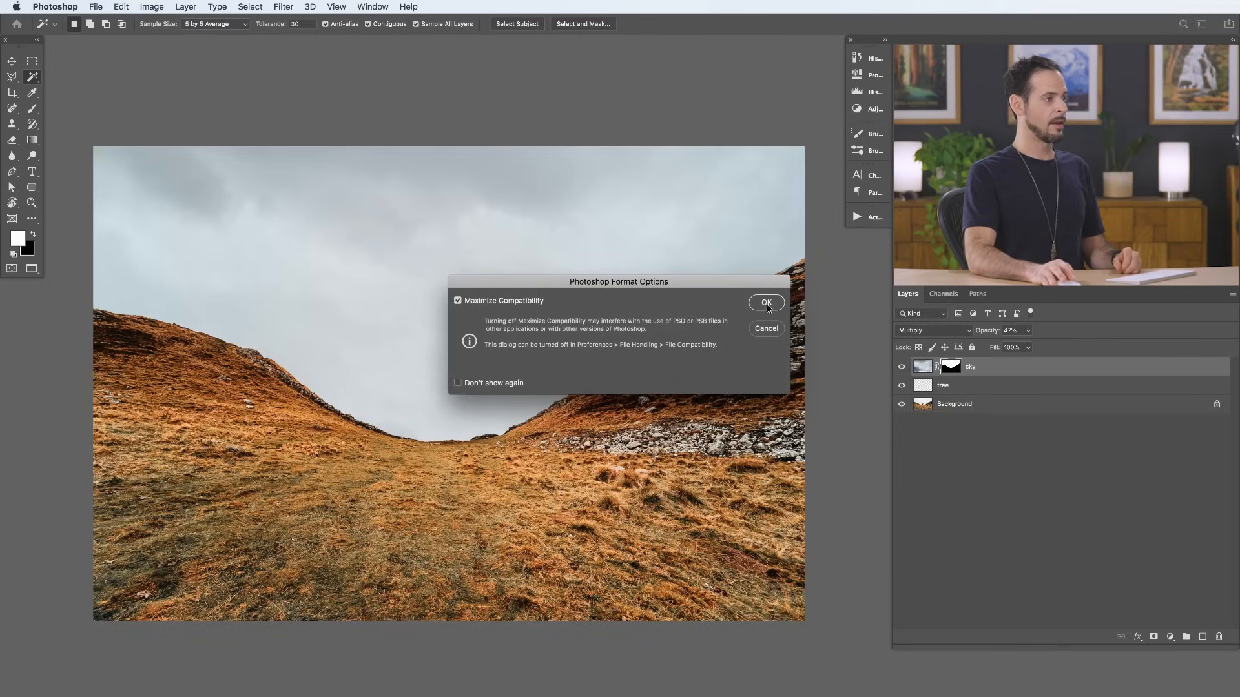
click(766, 304)
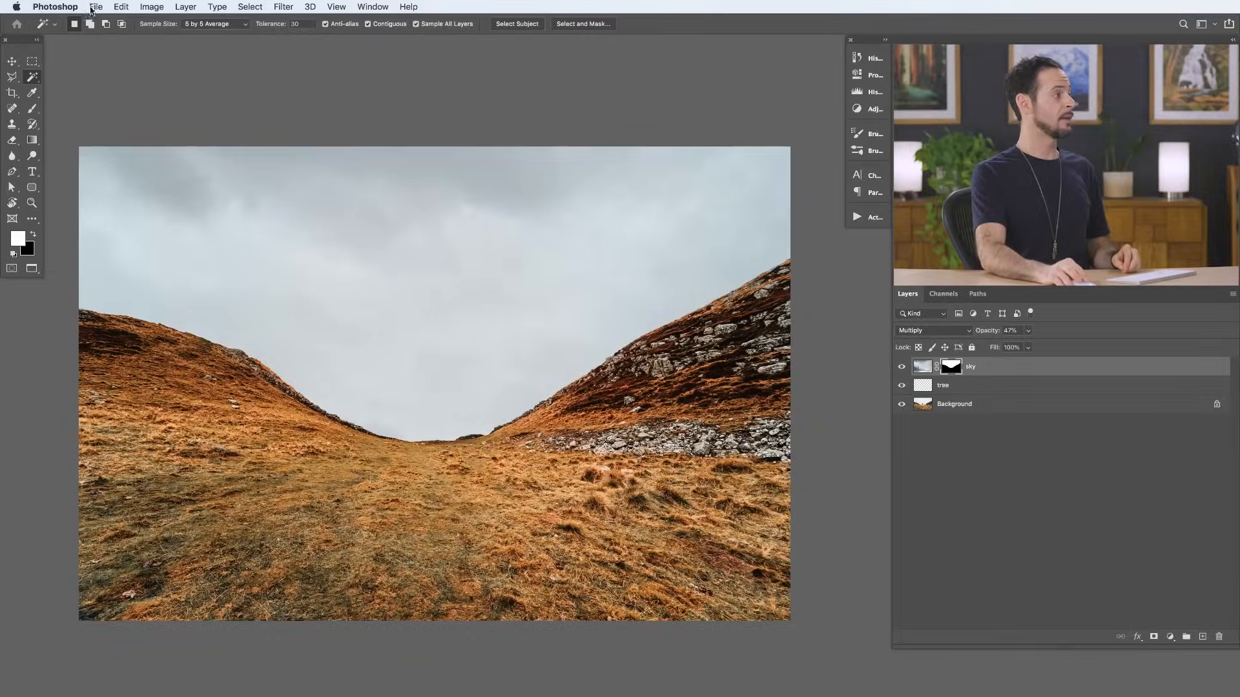
Step: Close the document and reopen Opening Editing and Saving in Photoshop.psd from the PSD folder in full-screen mode
click(91, 10)
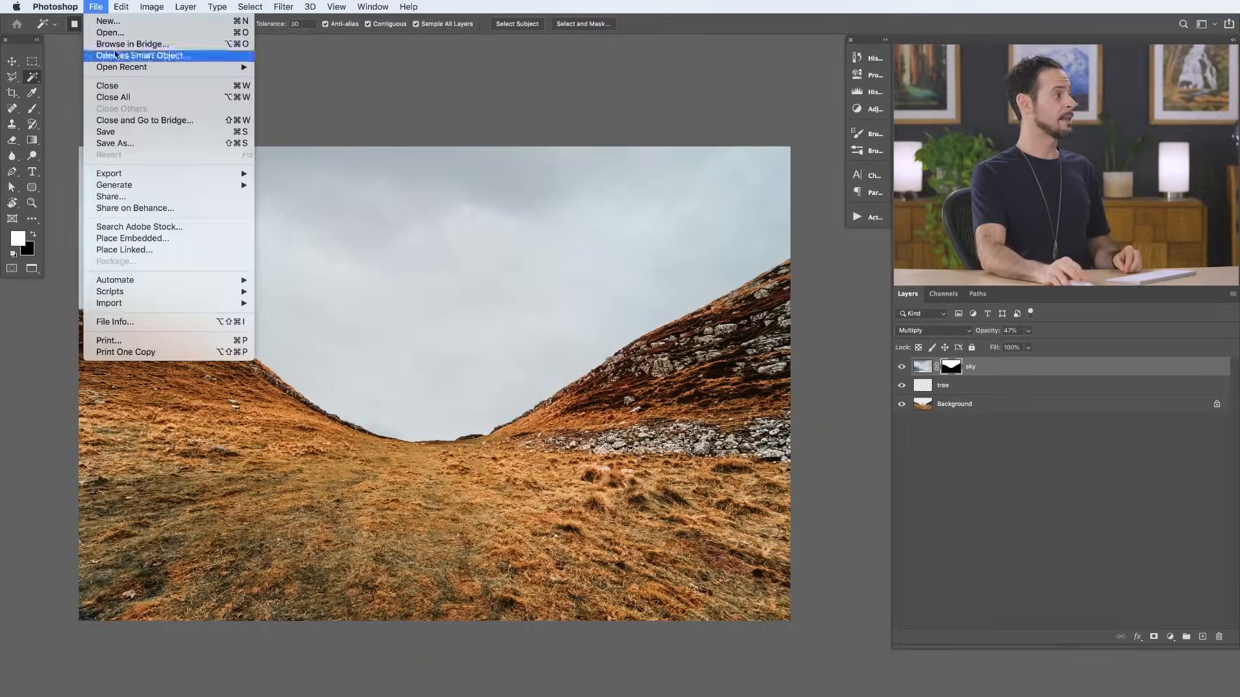
click(129, 87)
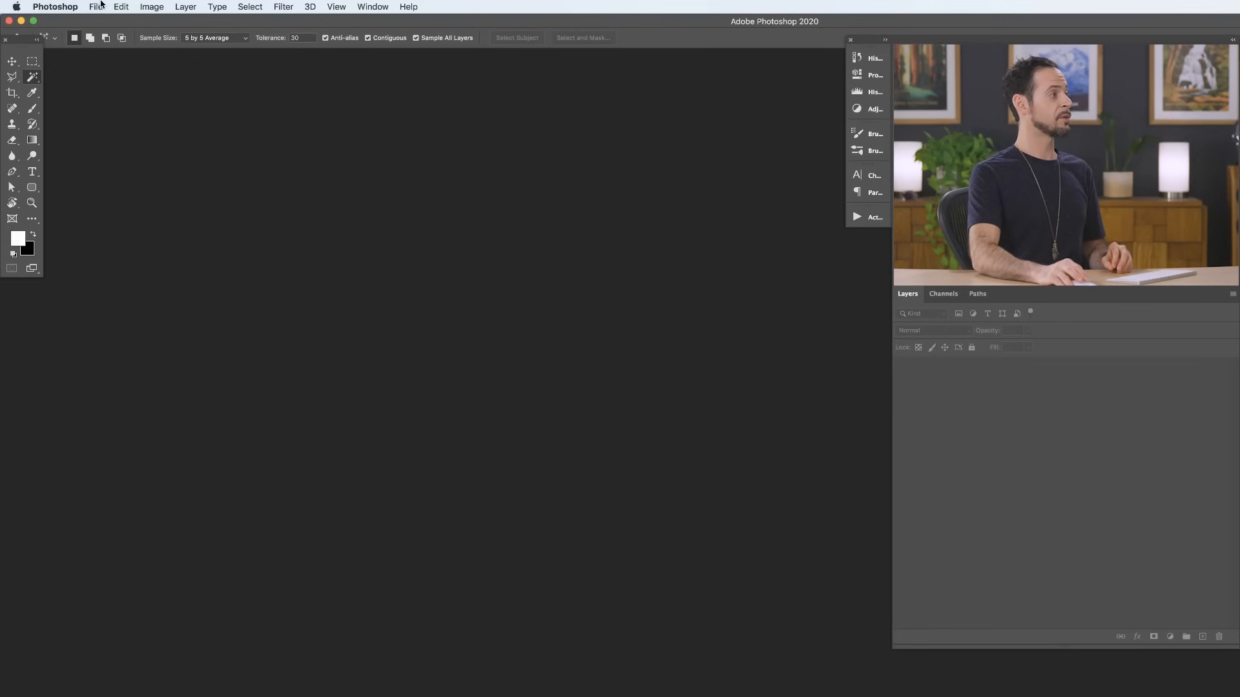
click(96, 6)
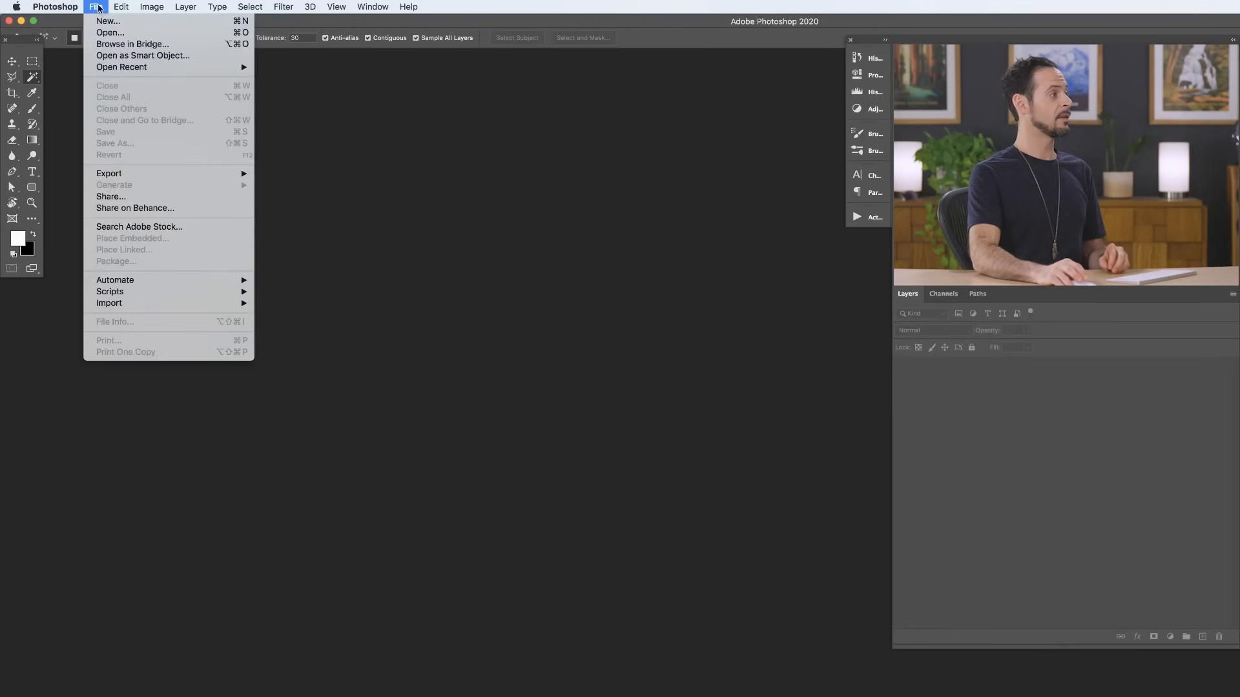
click(107, 34)
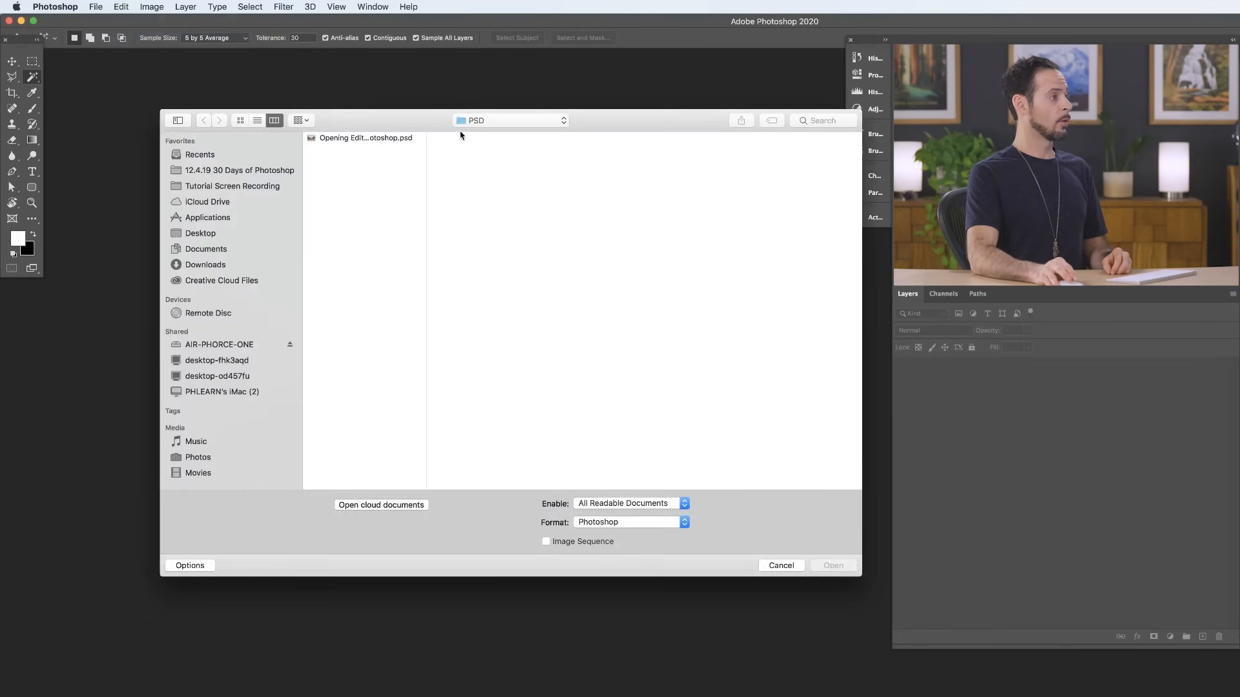
click(491, 123)
click(491, 122)
click(409, 139)
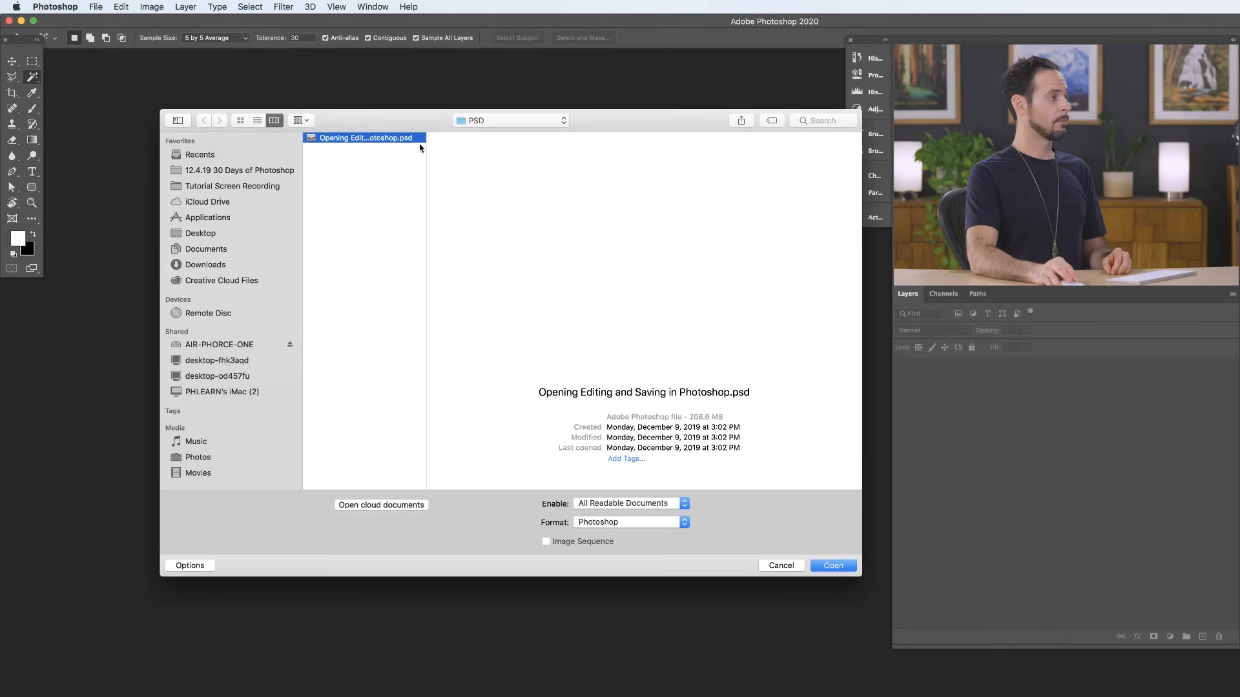
double_click(426, 149)
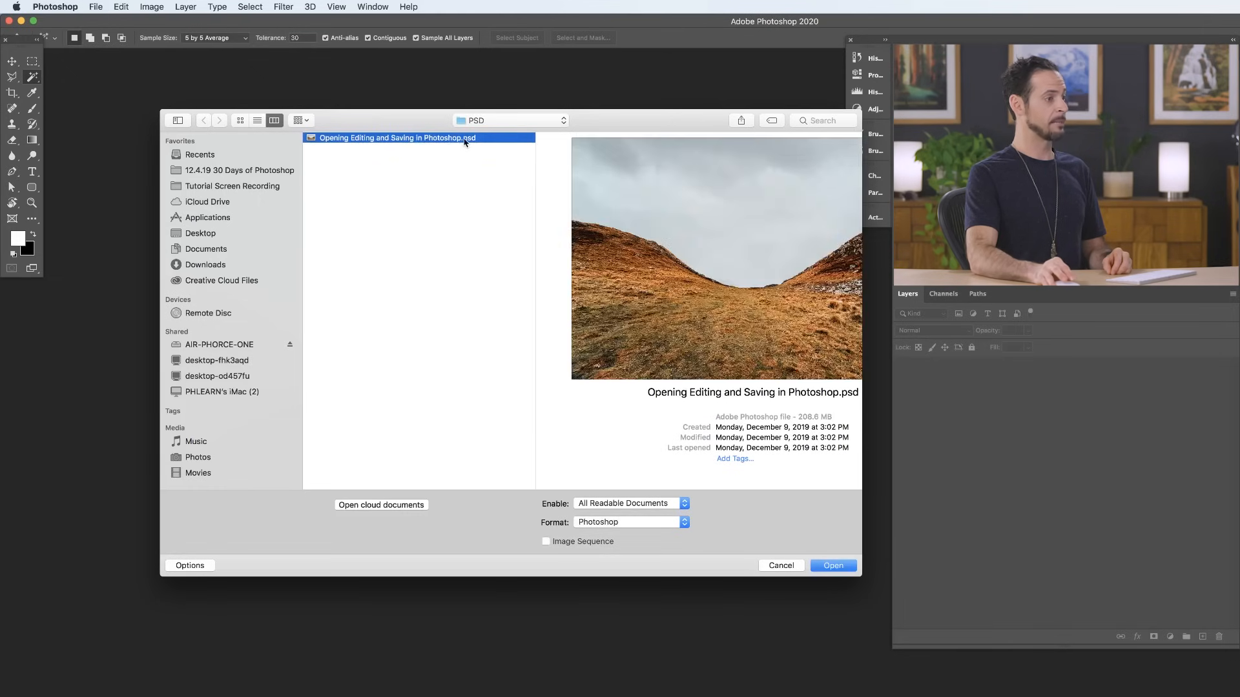
click(834, 566)
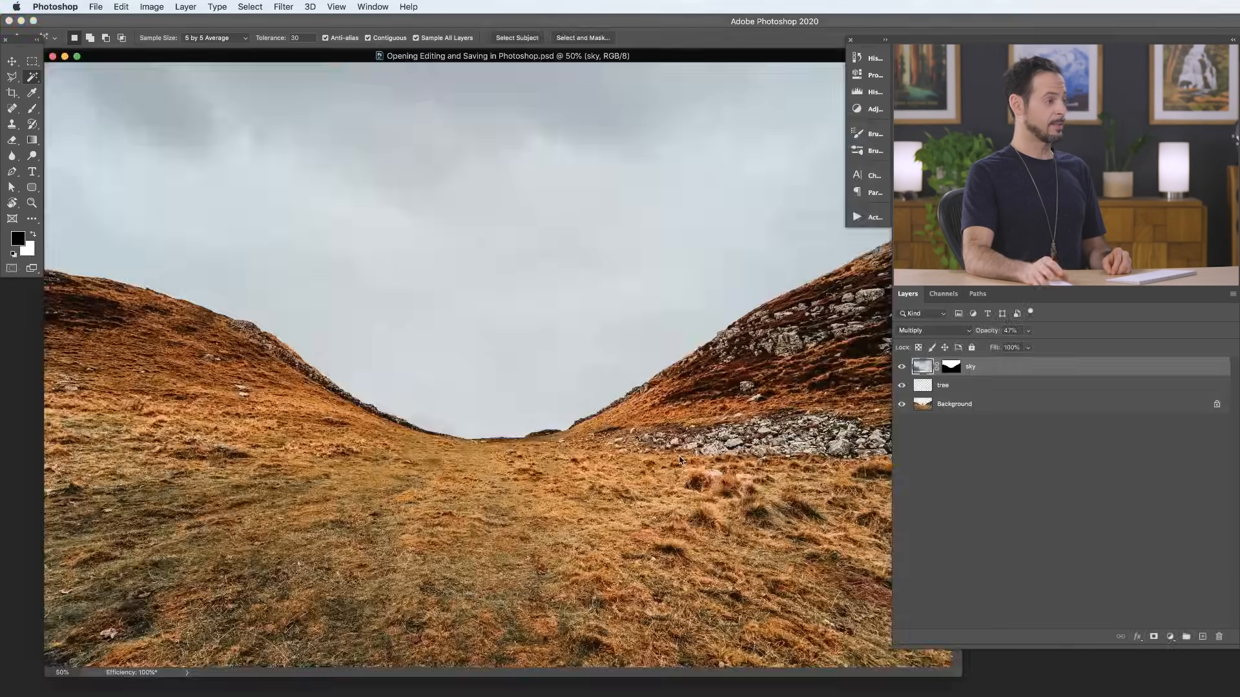
key(f)
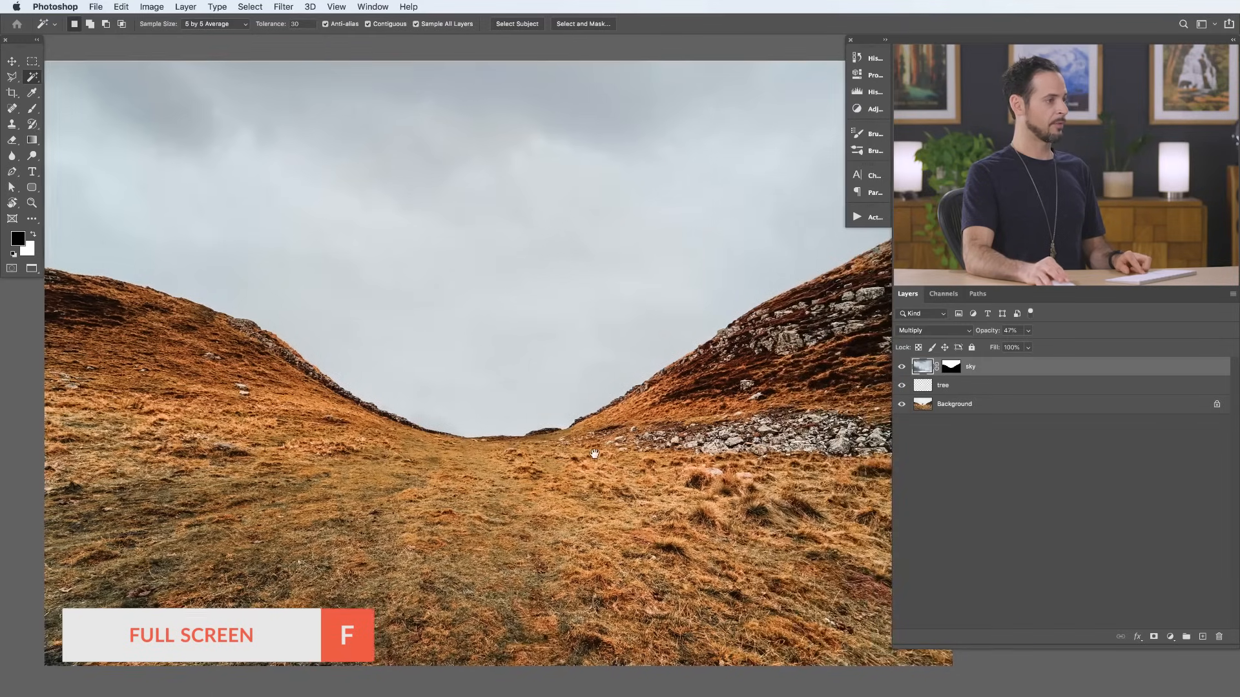
Step: Compare the reopened image with its sky and tree layers on and off, leaving the sky layer visible and the tree layer hidden
click(901, 367)
click(902, 386)
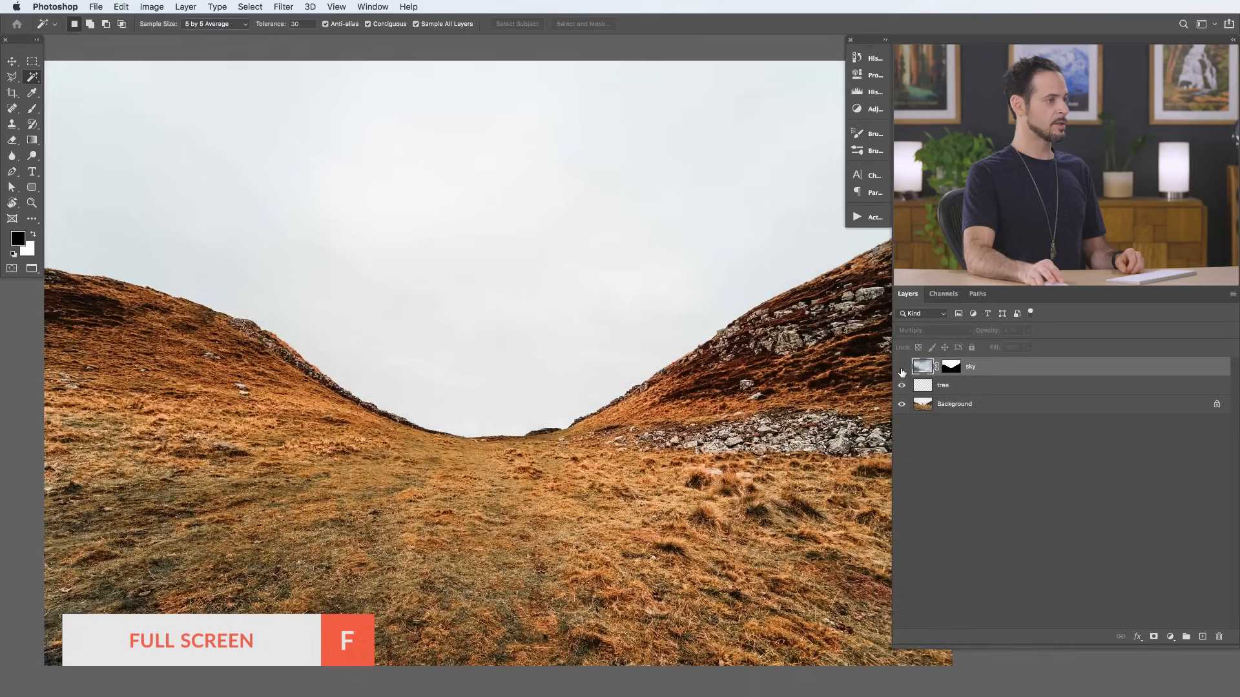
click(902, 367)
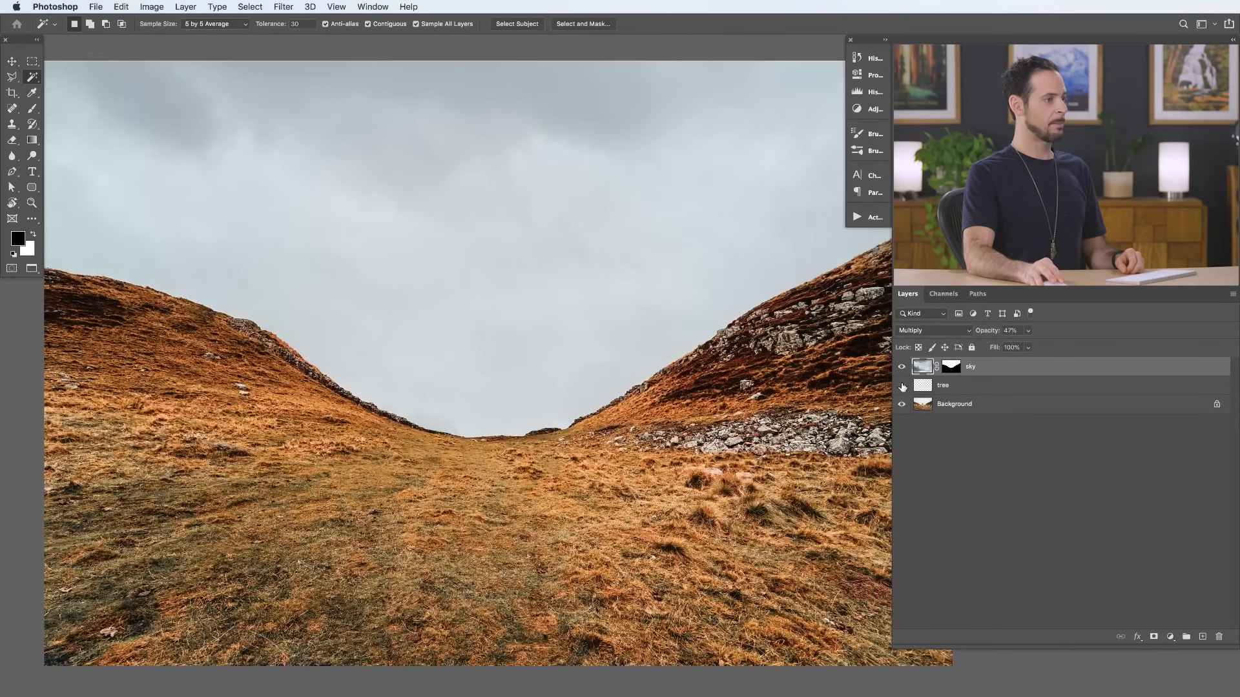
click(902, 385)
click(902, 368)
click(902, 385)
click(902, 386)
click(902, 366)
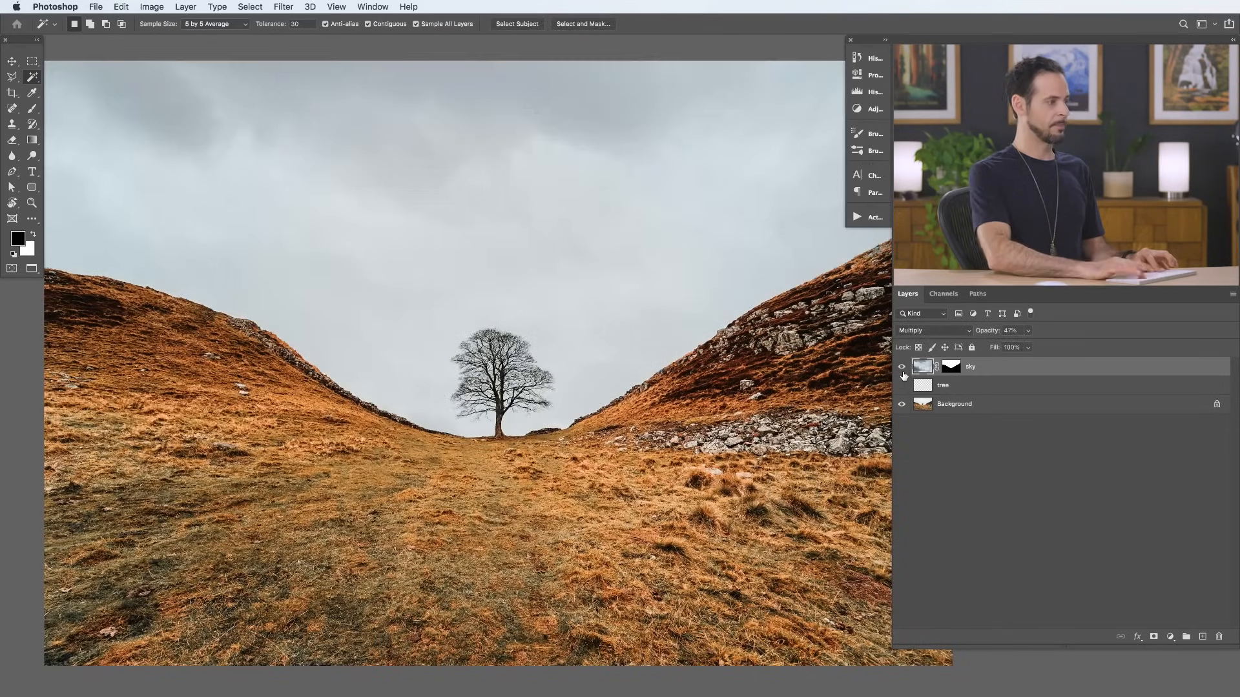
key(super+minus)
drag(688, 415, 581, 409)
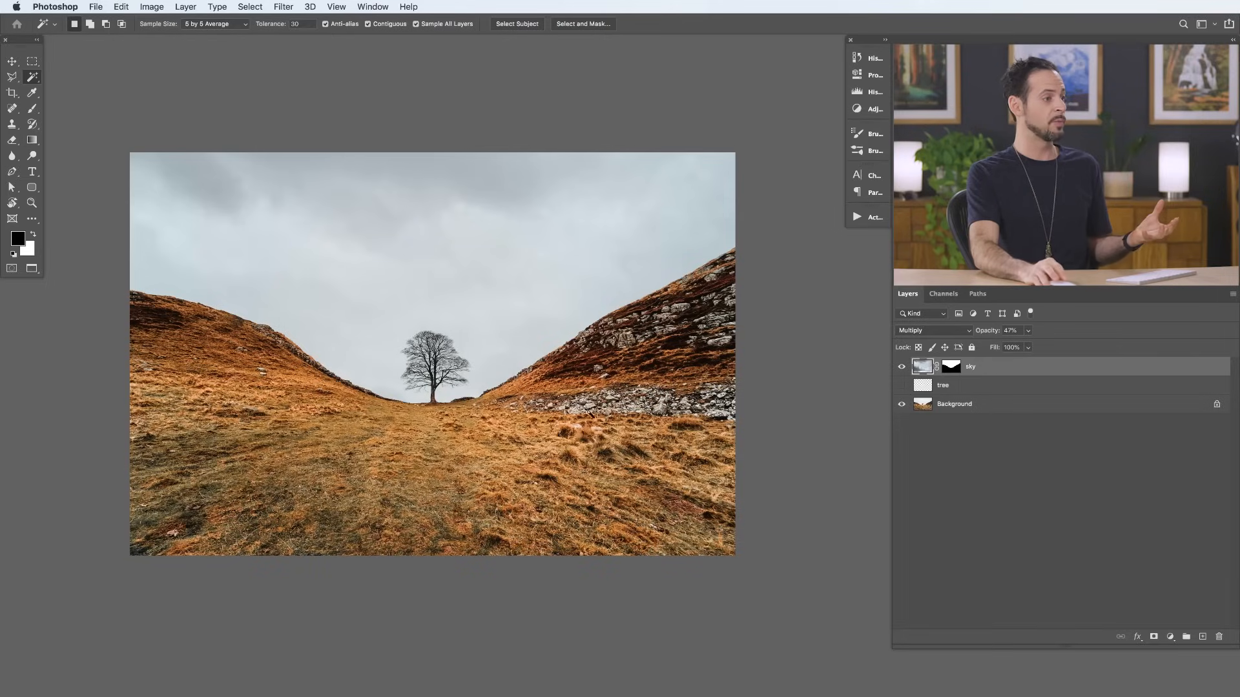
click(901, 385)
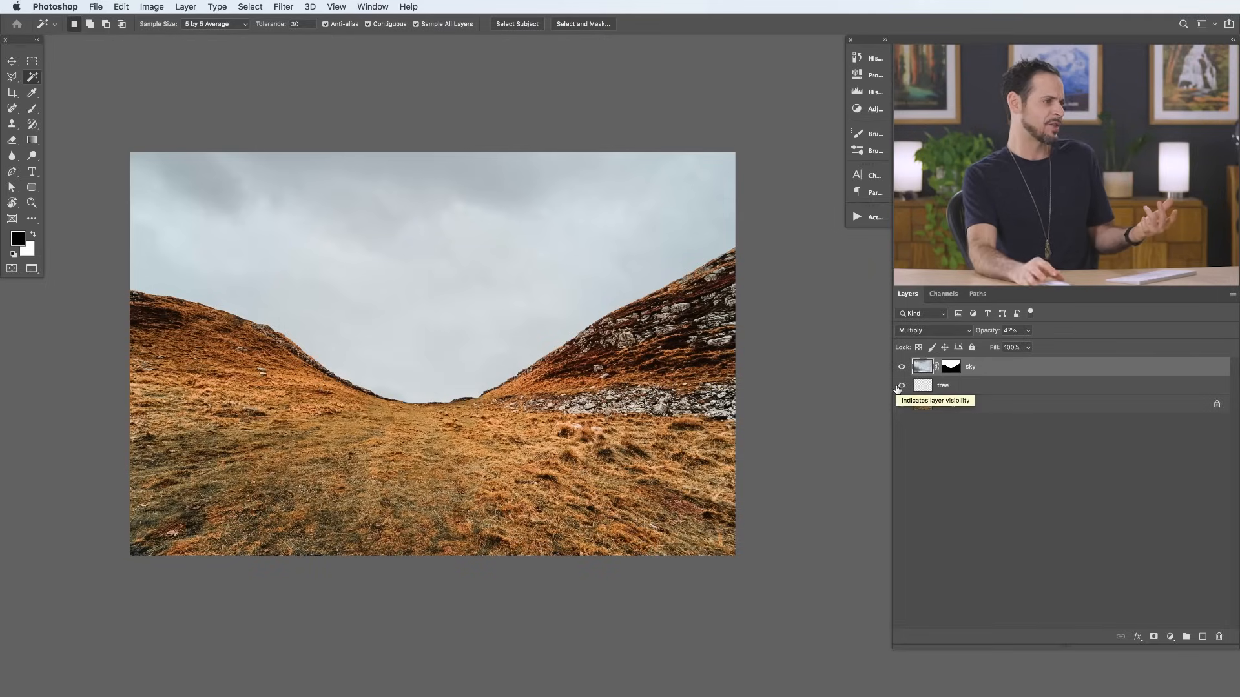
click(899, 386)
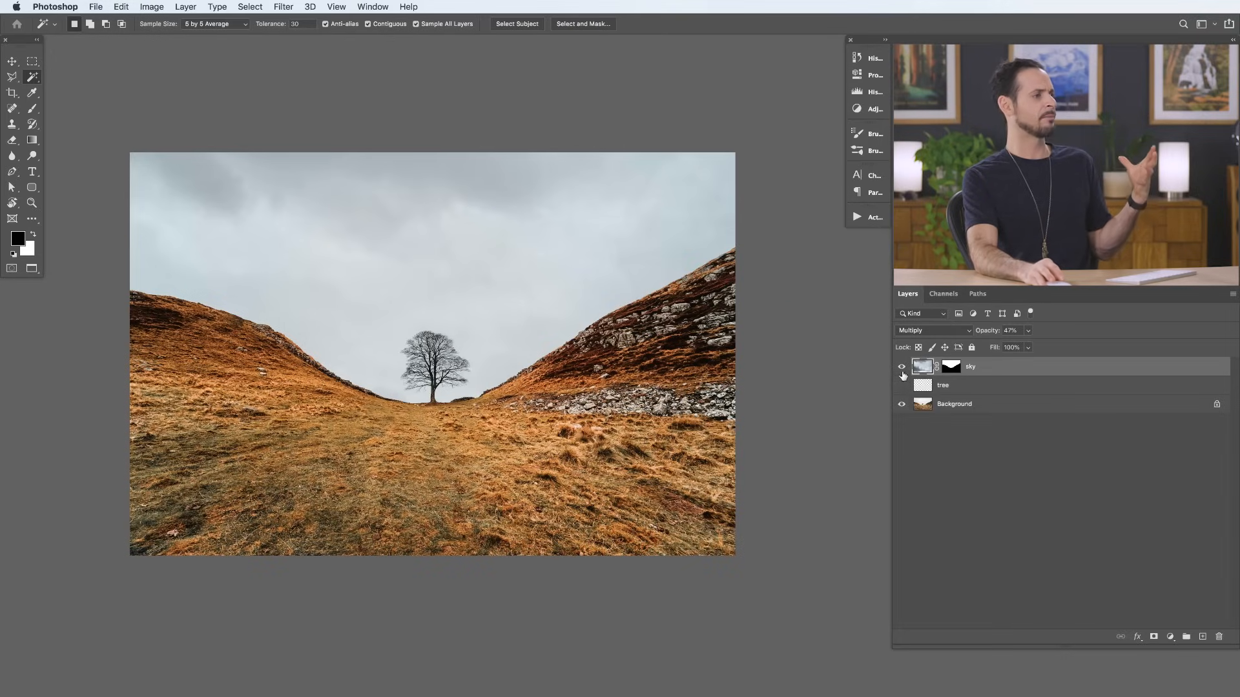
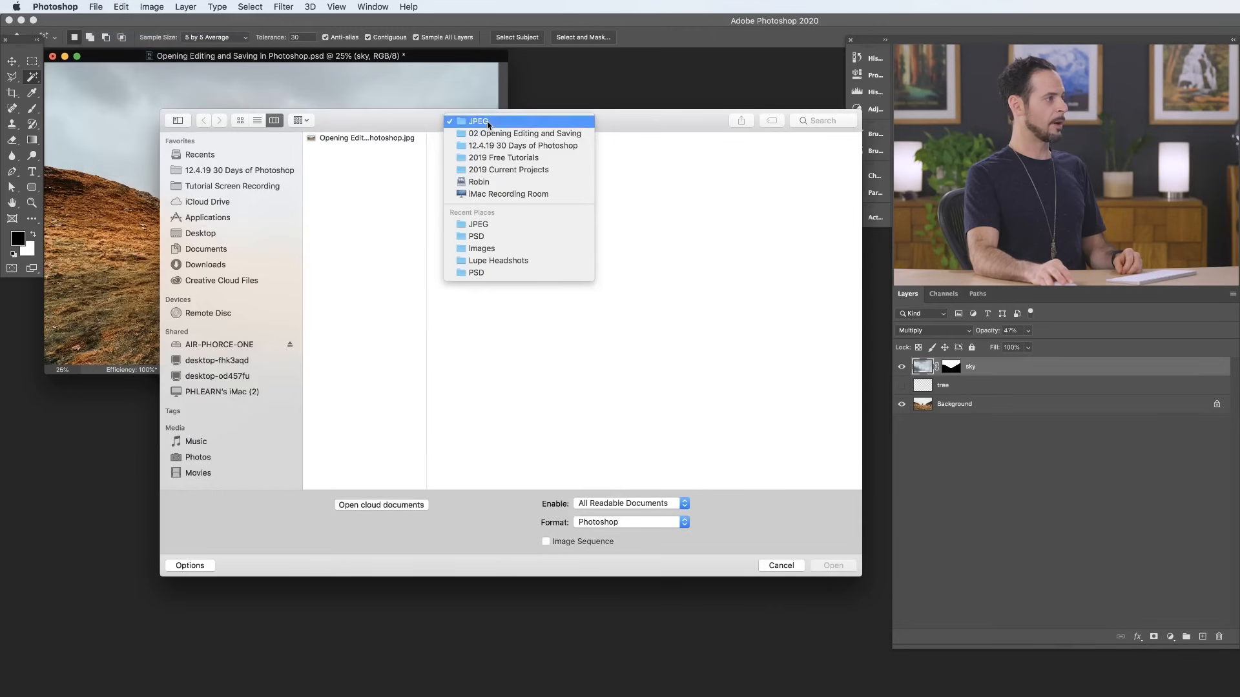
Step: Open Opening Editing and Saving in Photoshop.jpg from the JPEG folder and place its window beside the PSD at 25% zoom
click(397, 139)
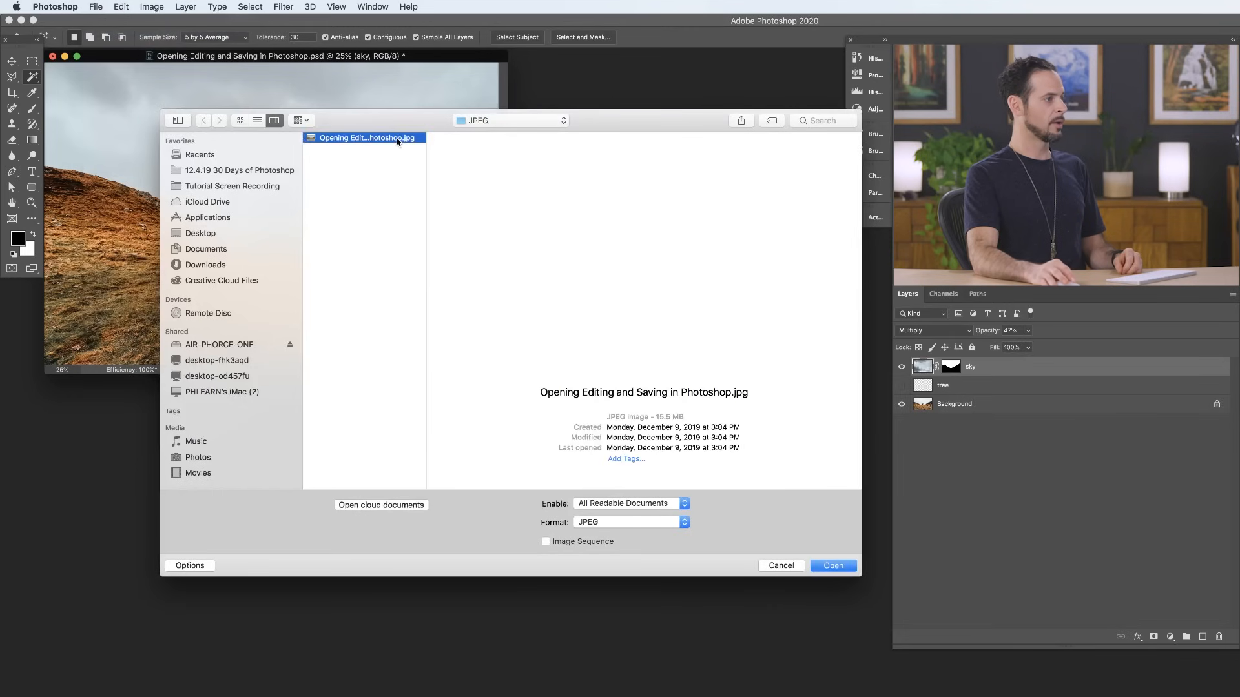
click(833, 566)
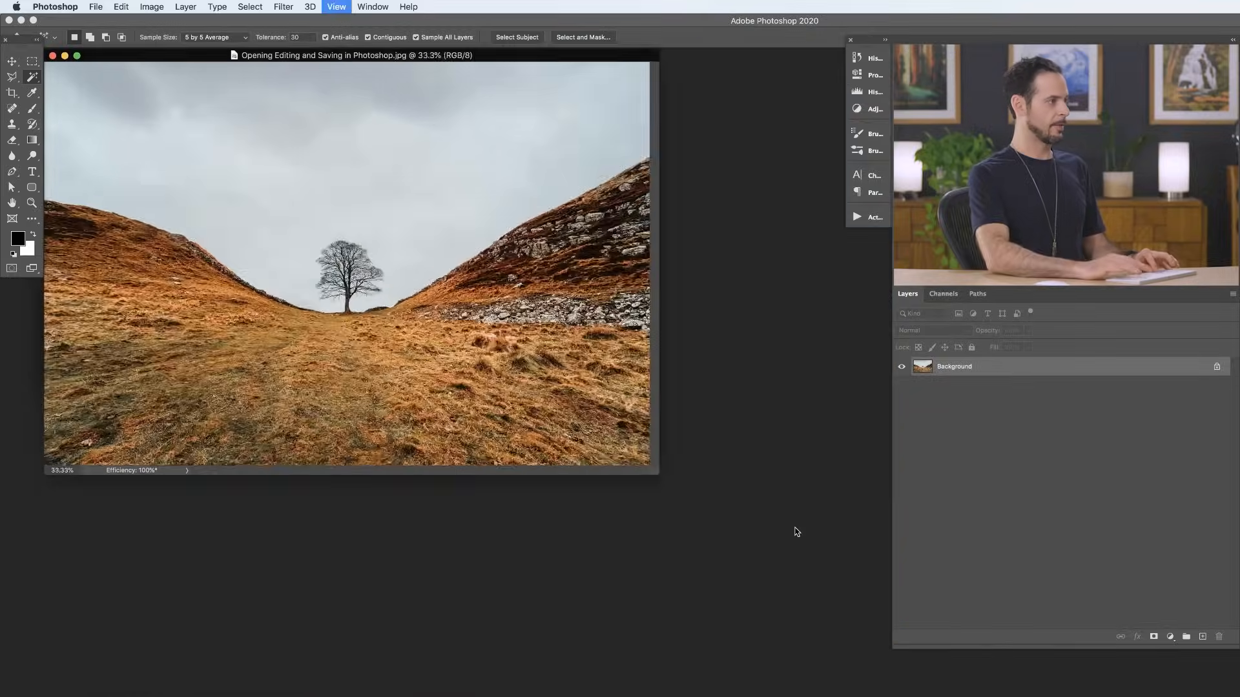
key(super+minus)
drag(413, 58, 725, 300)
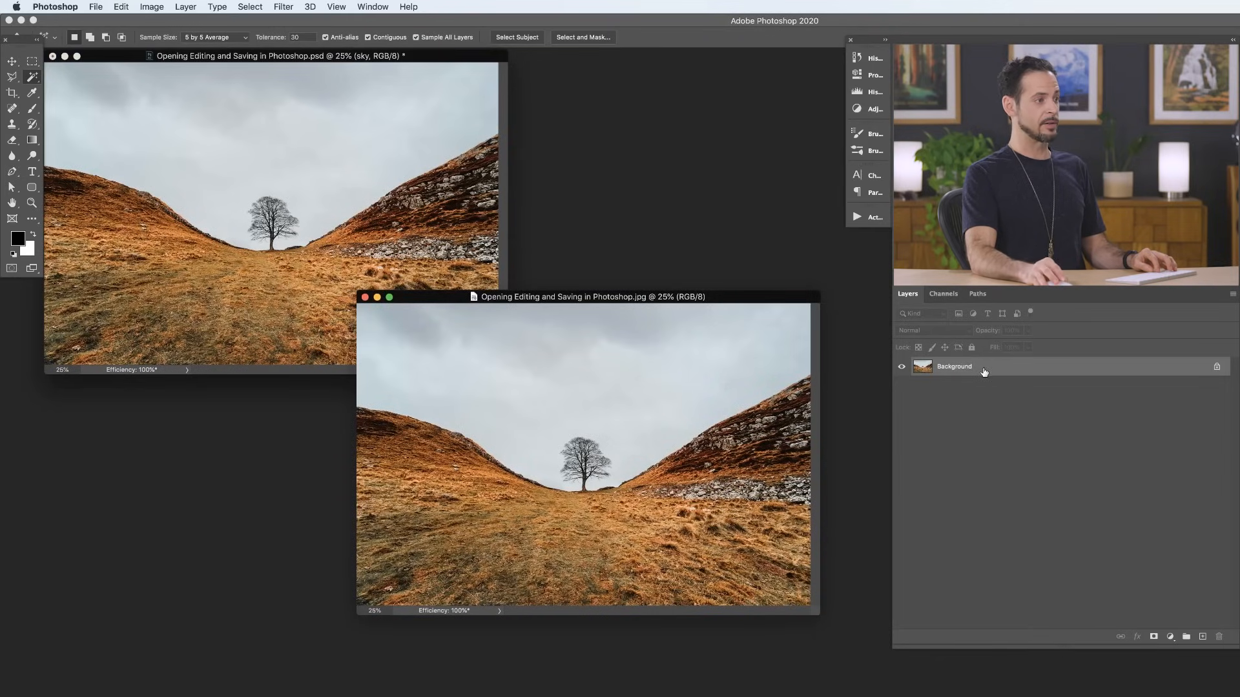
Step: Compare the PSD with the flattened JPEG by toggling the PSD's sky and tree layers, then return to the JPEG document
click(436, 60)
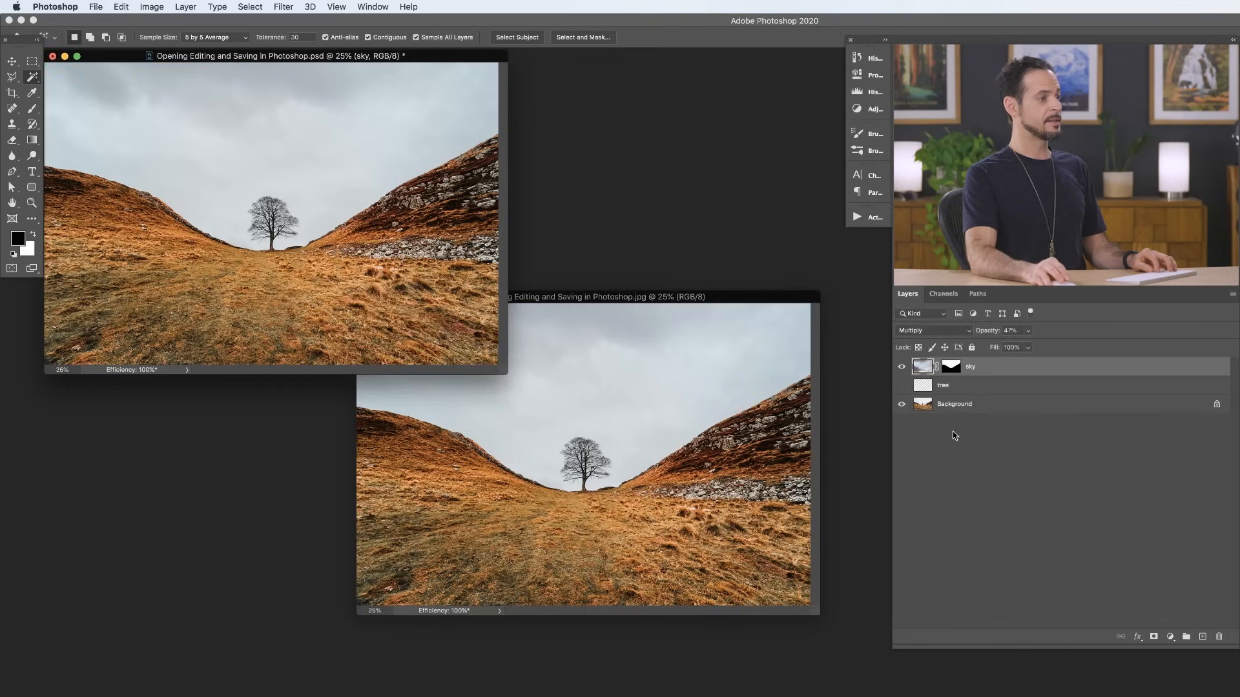
click(902, 367)
click(902, 385)
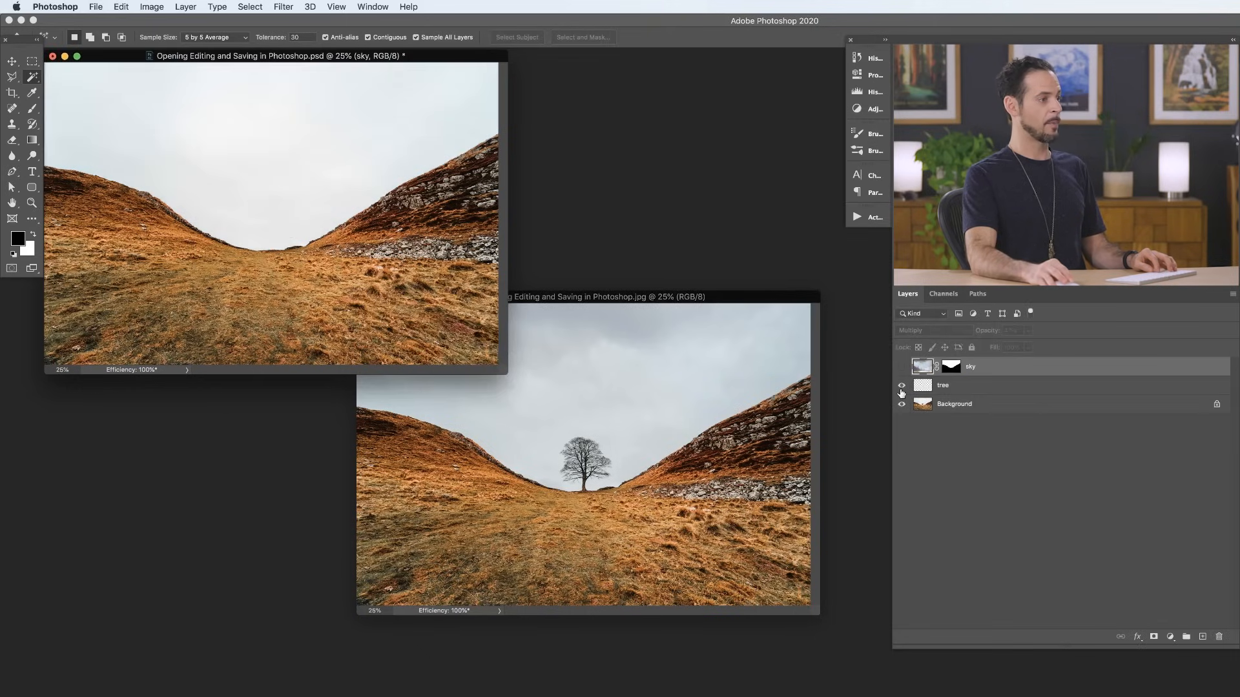
click(902, 367)
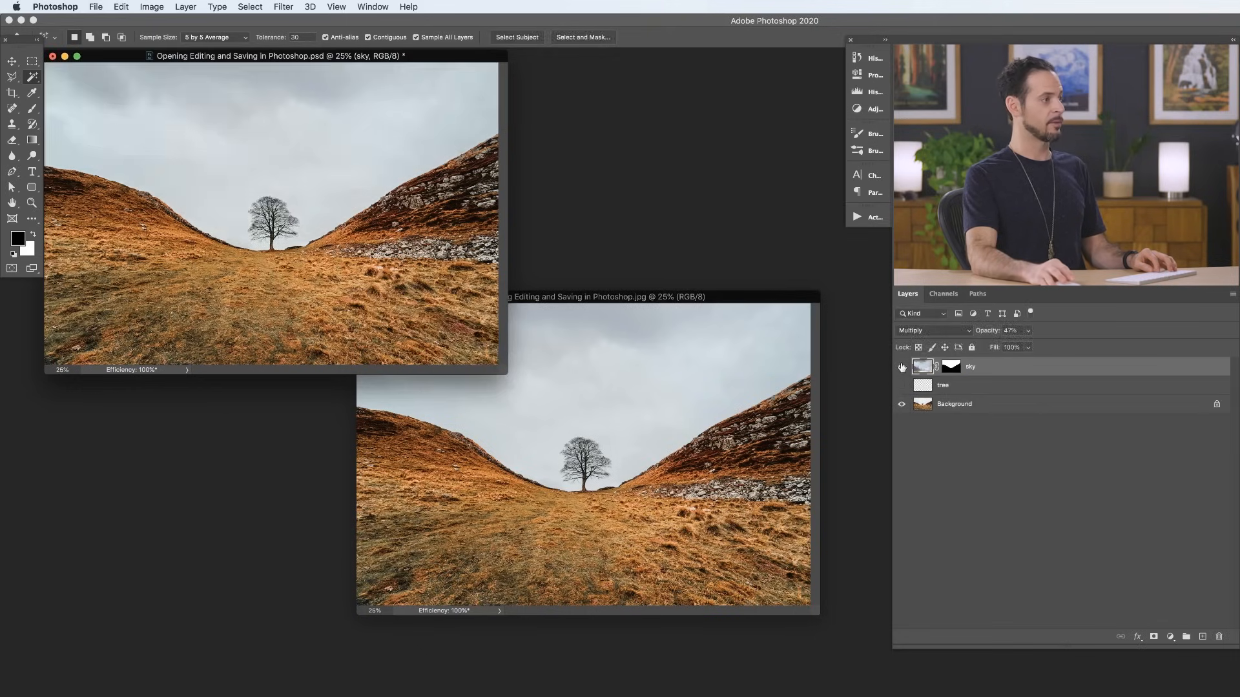
click(737, 310)
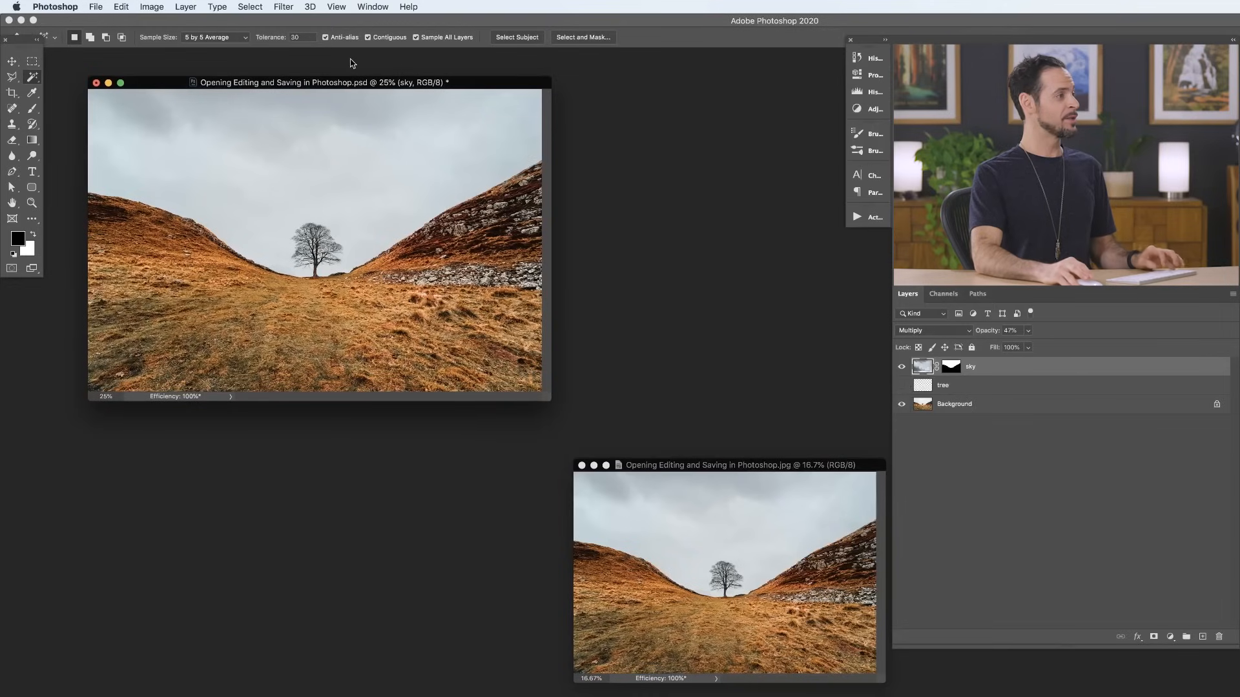
Step: Show the tree layer in the PSD and start saving the document to the JPEG folder in JPEG format
drag(479, 83, 468, 80)
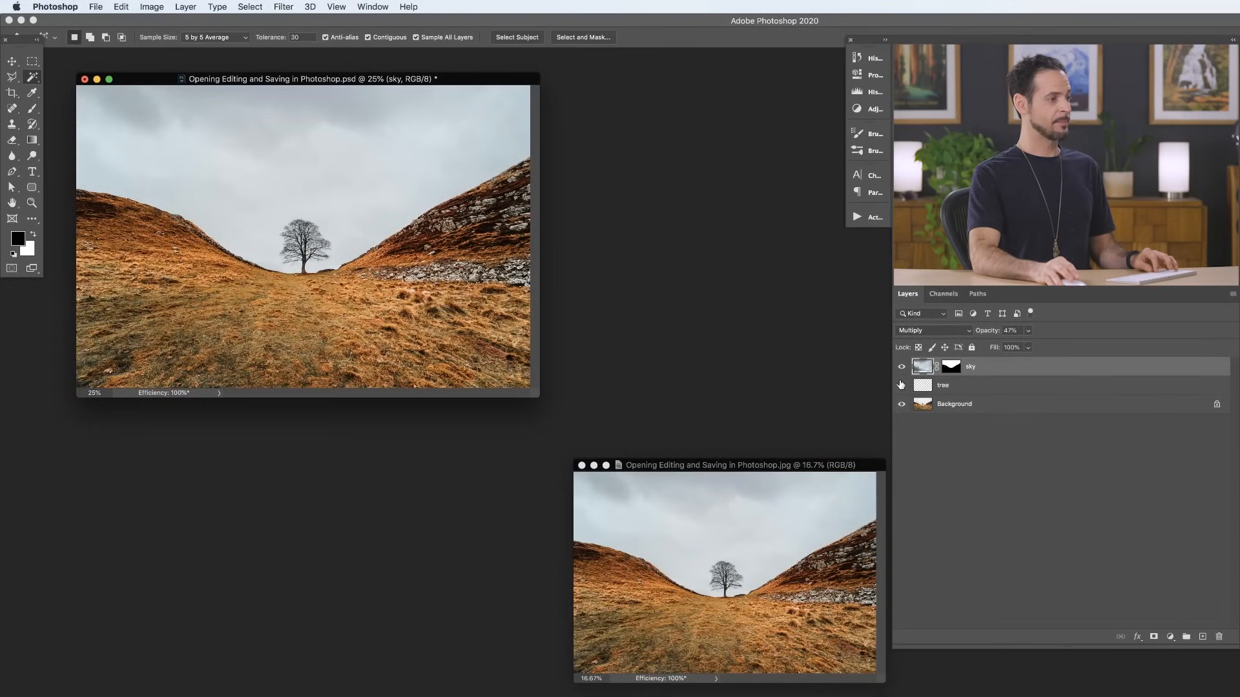
click(902, 386)
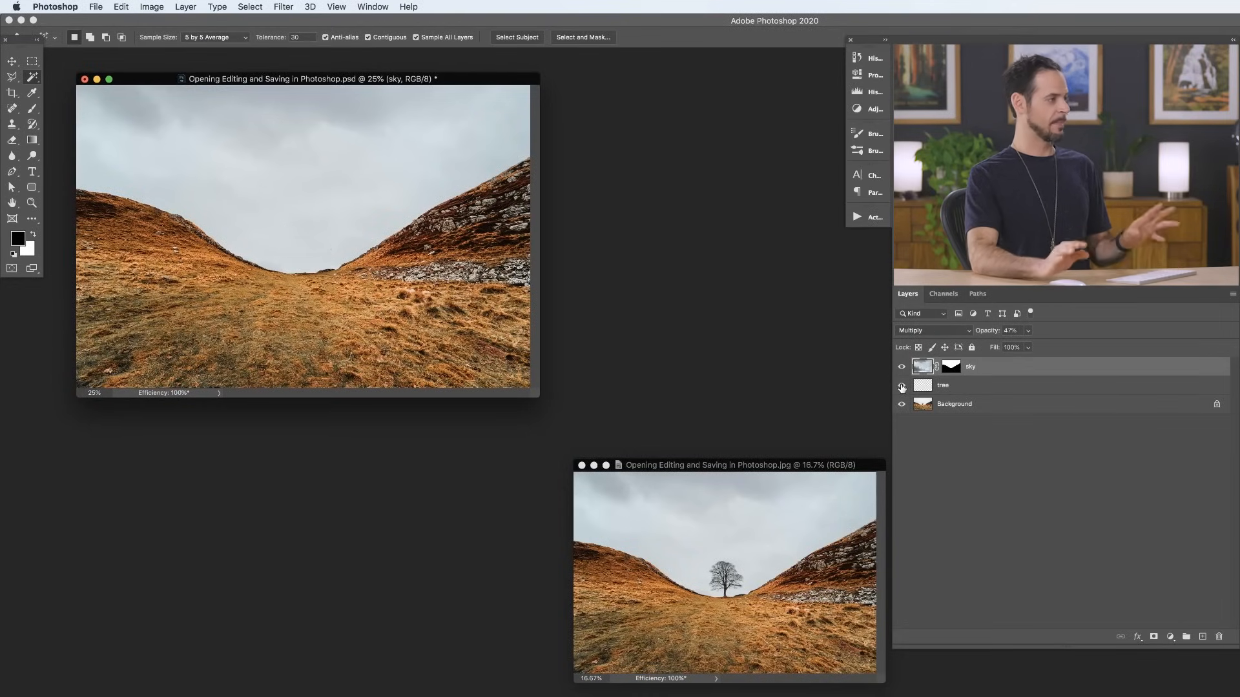
click(99, 9)
click(143, 141)
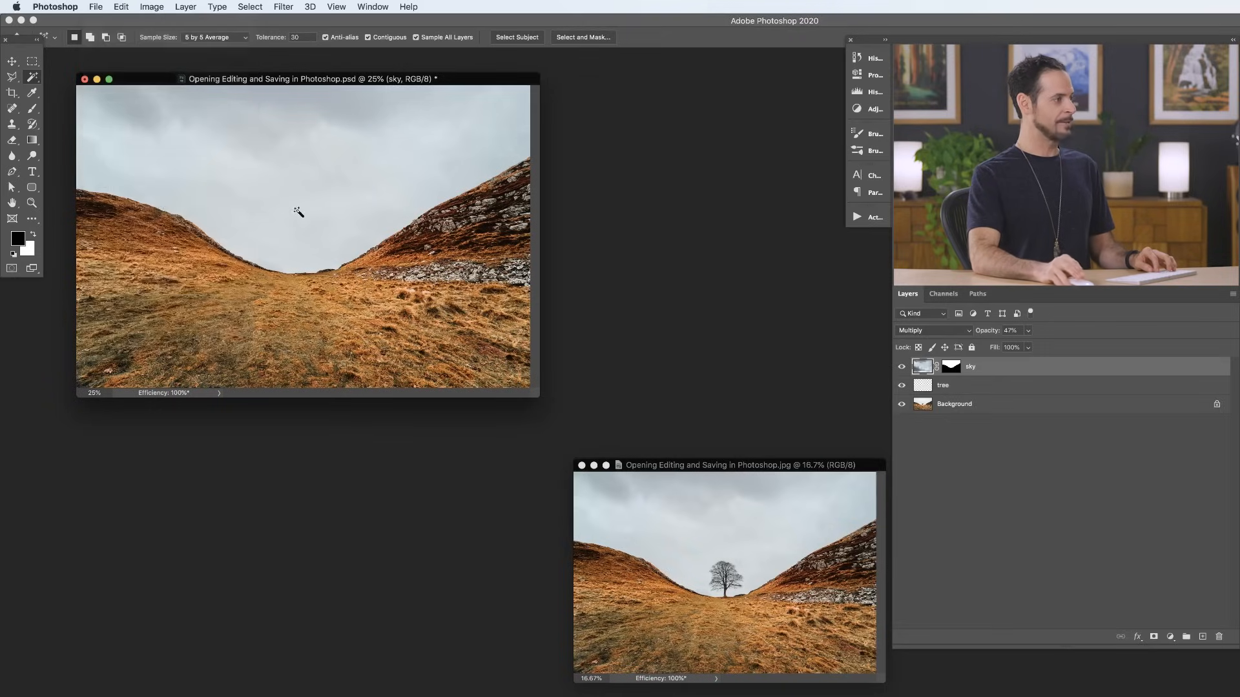
click(446, 157)
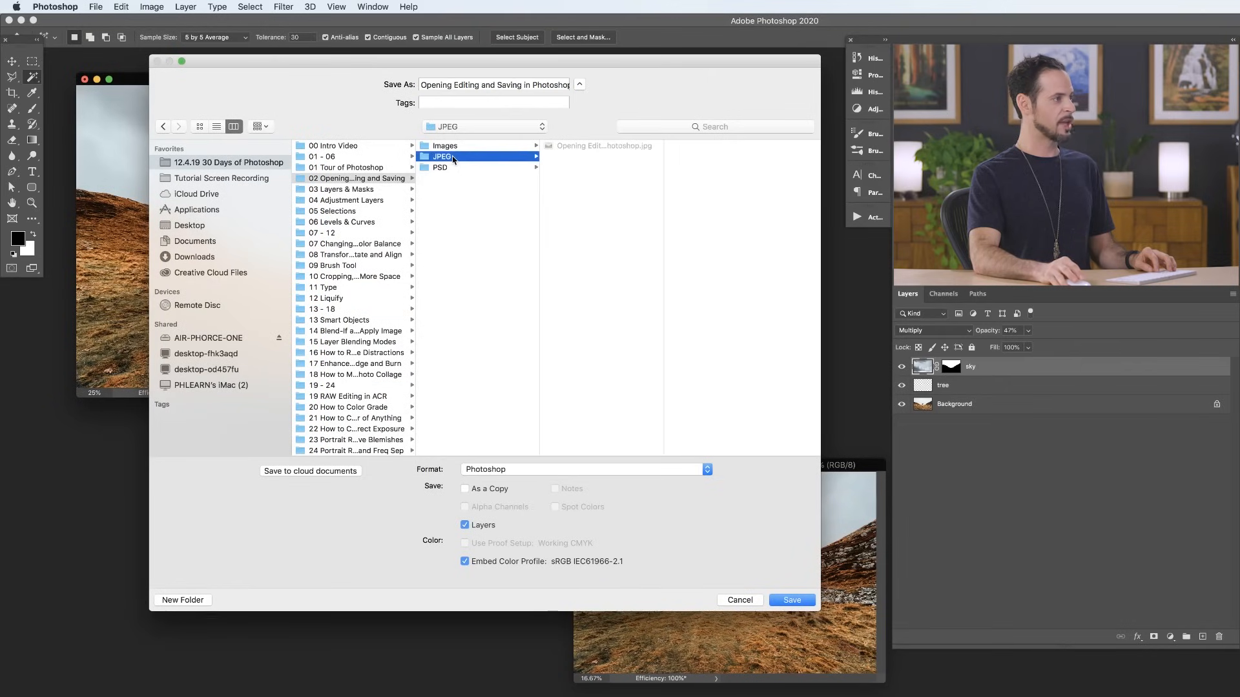
click(527, 473)
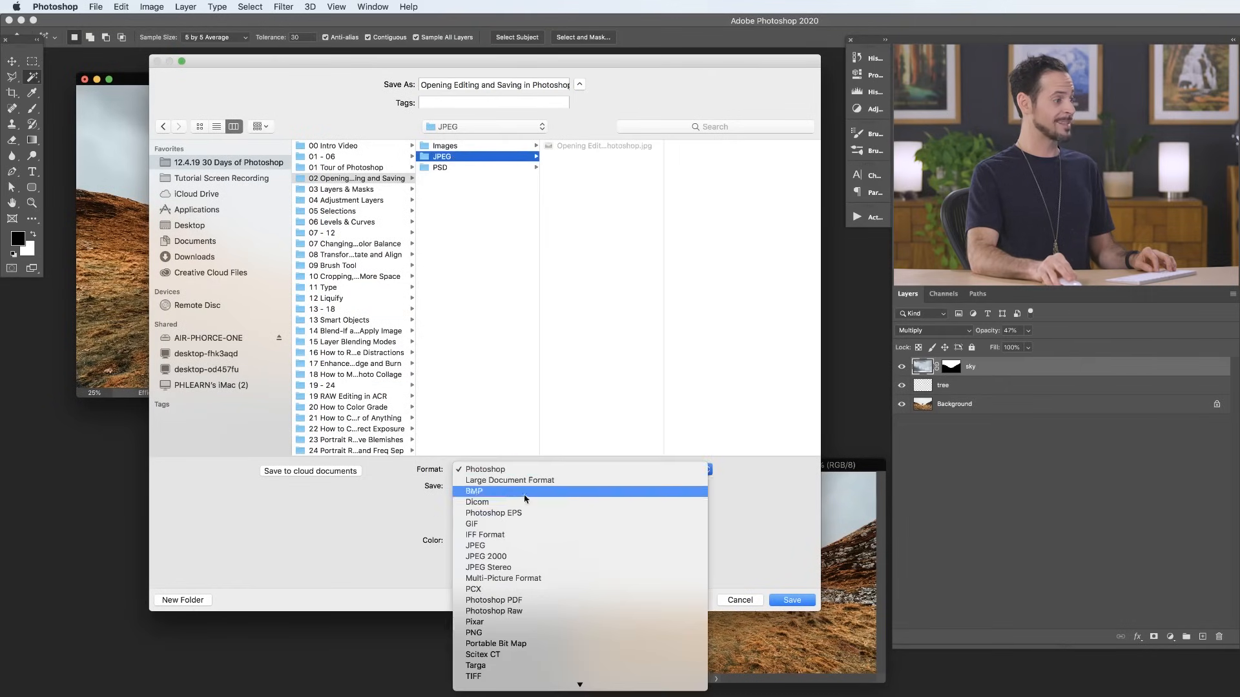
click(475, 546)
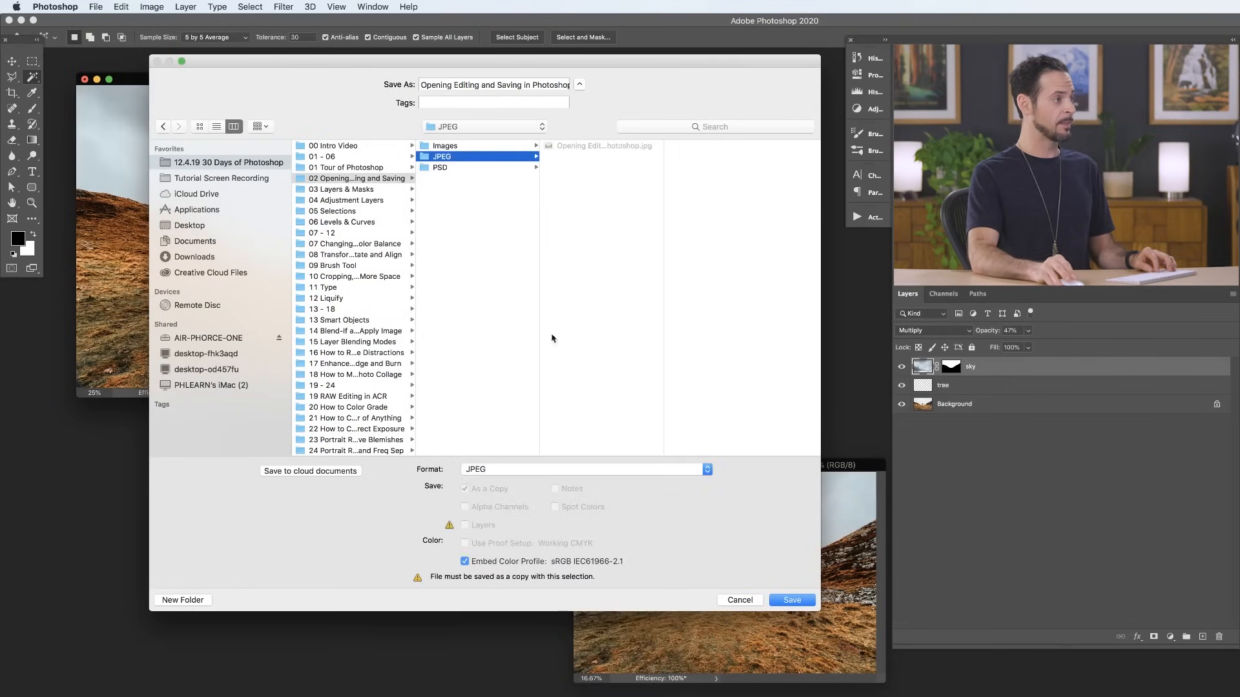
Step: Name the copy Opening Editing and Saving in Photoshop 2.jpg and save it at Maximum quality 12 with the Baseline ("Standard") format
click(583, 149)
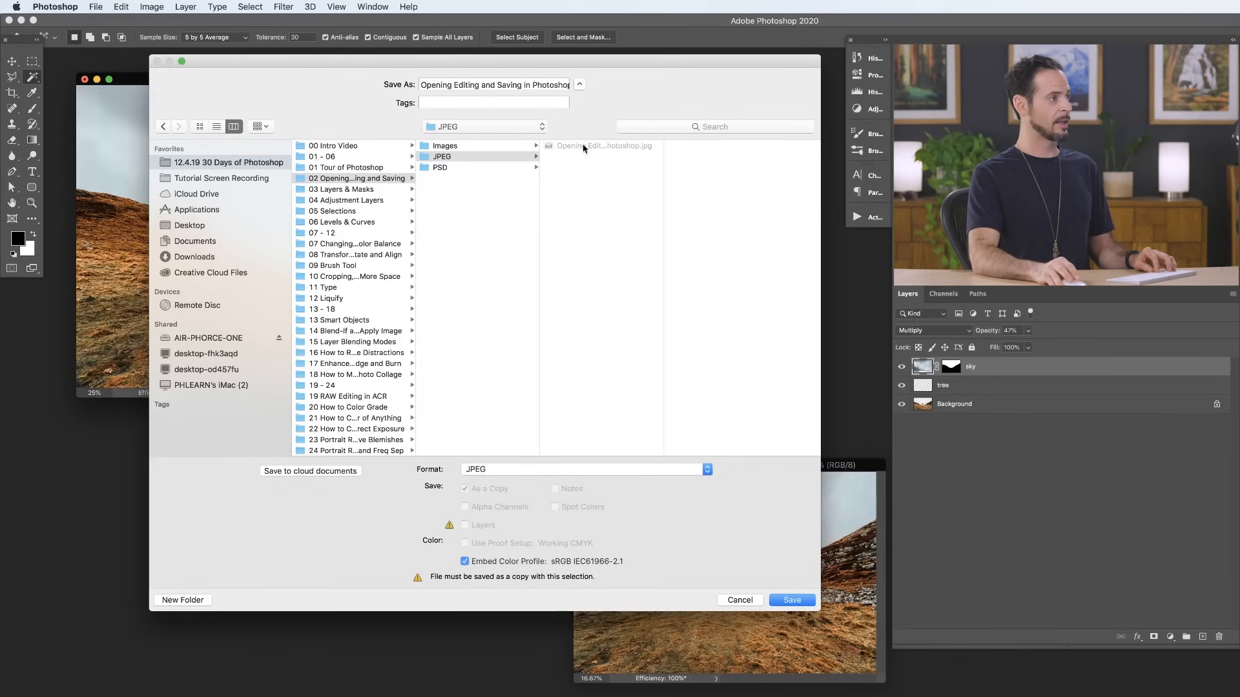
drag(554, 84, 633, 83)
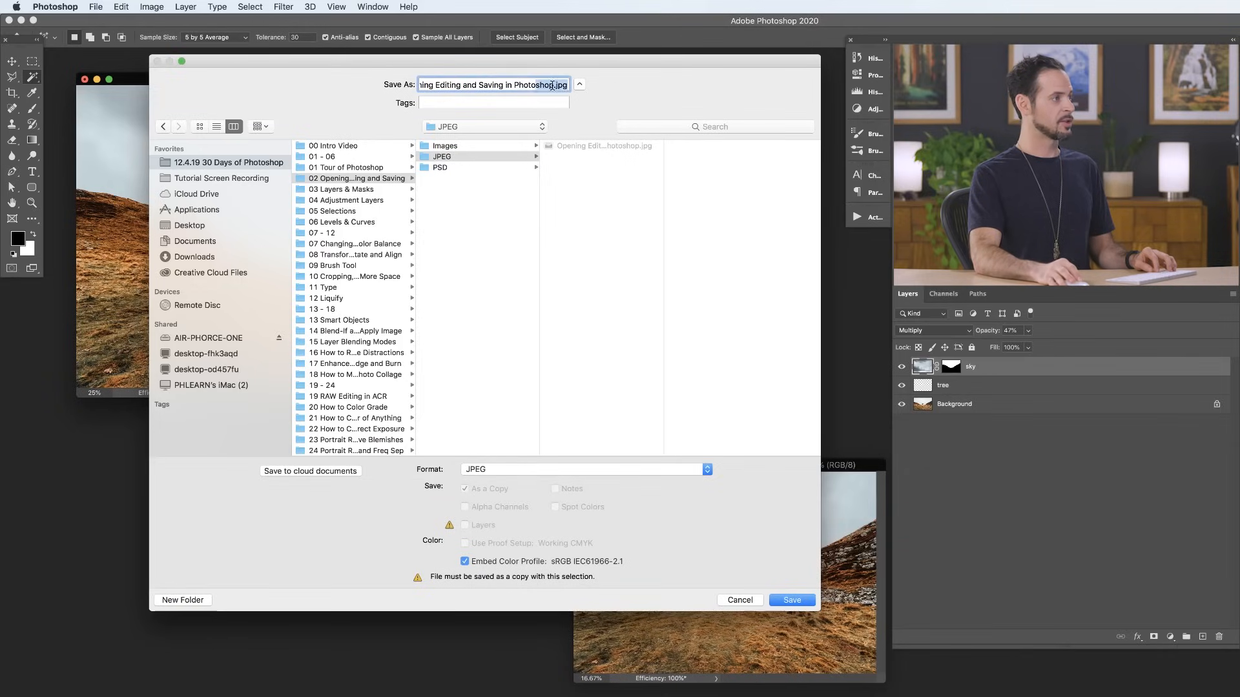
text(2)
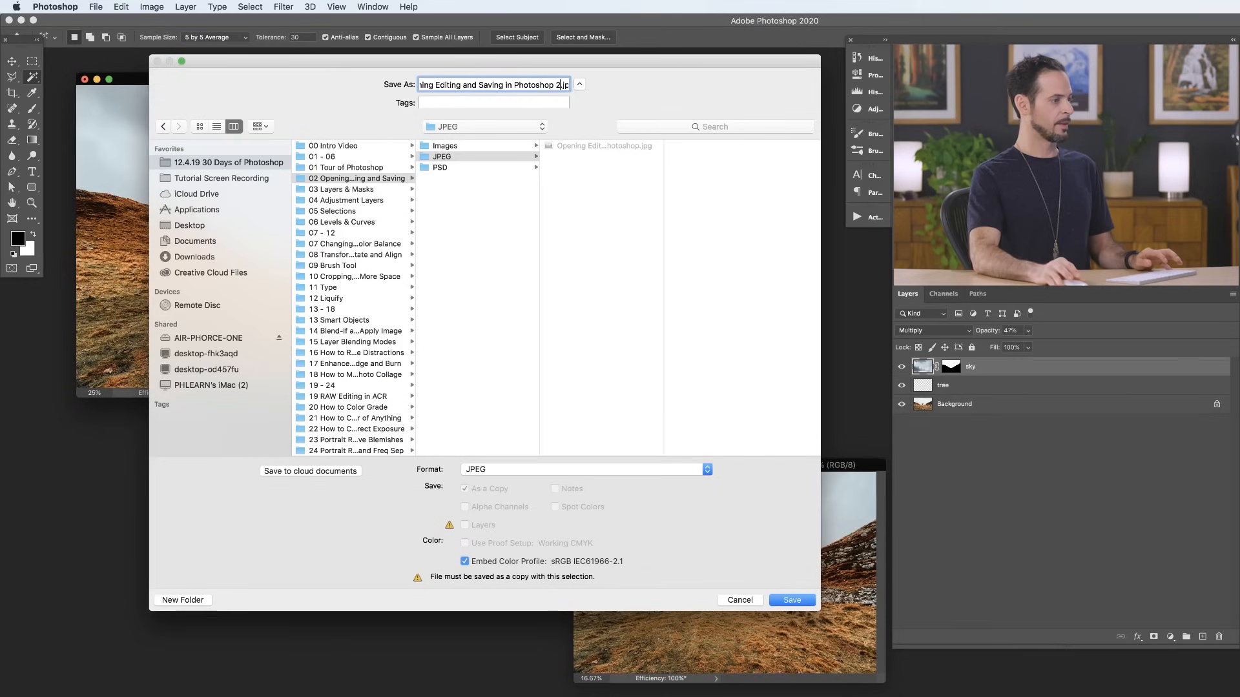
click(785, 601)
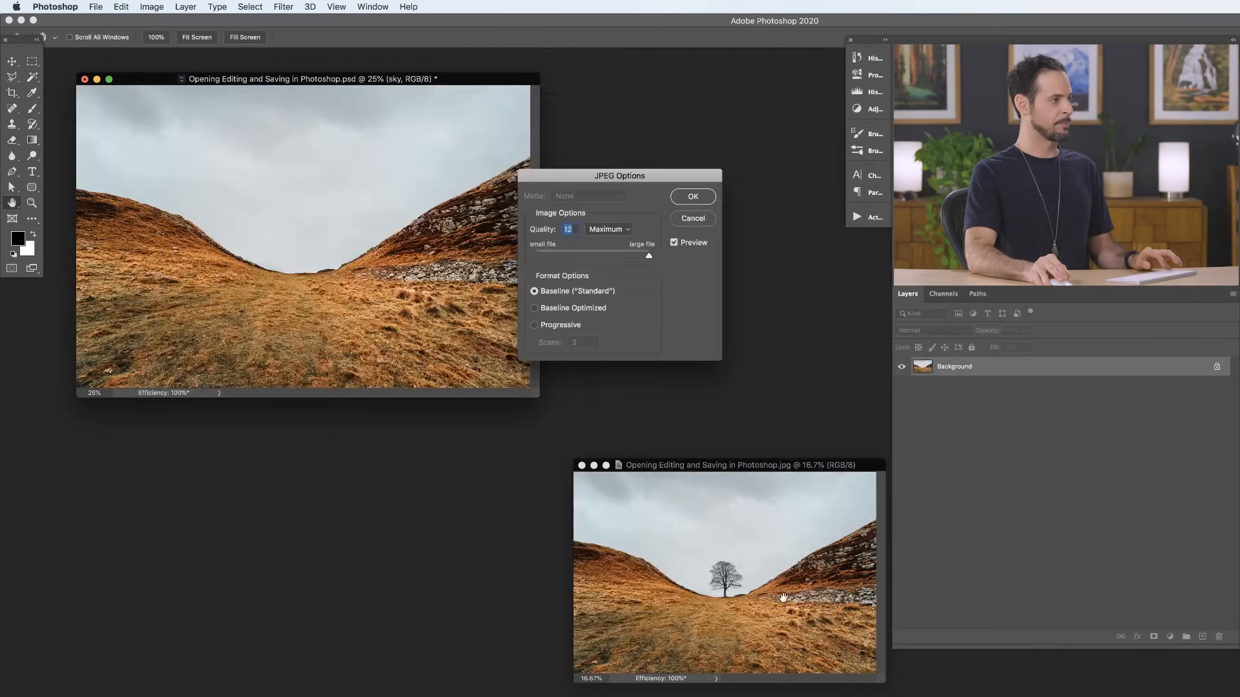
click(689, 202)
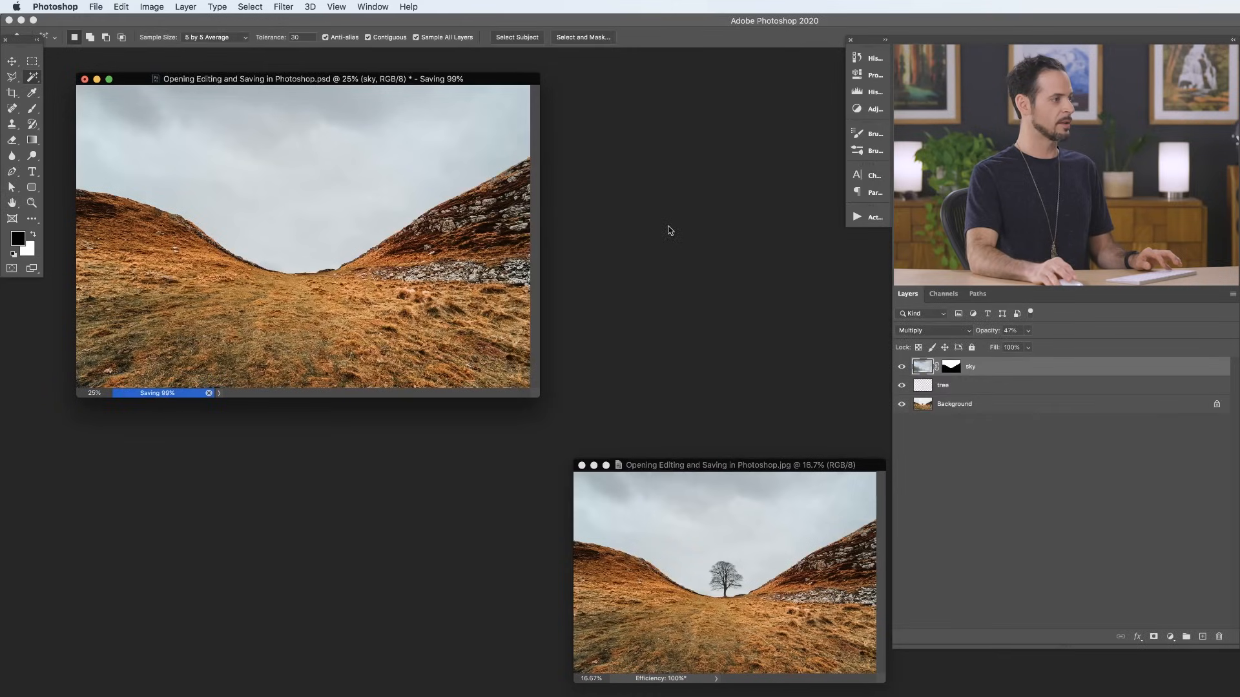
Step: Open Opening Editing and Saving in Photoshop 2.jpg from the JPEG folder and place its window beside the PSD at 16.7% zoom
key(super+o)
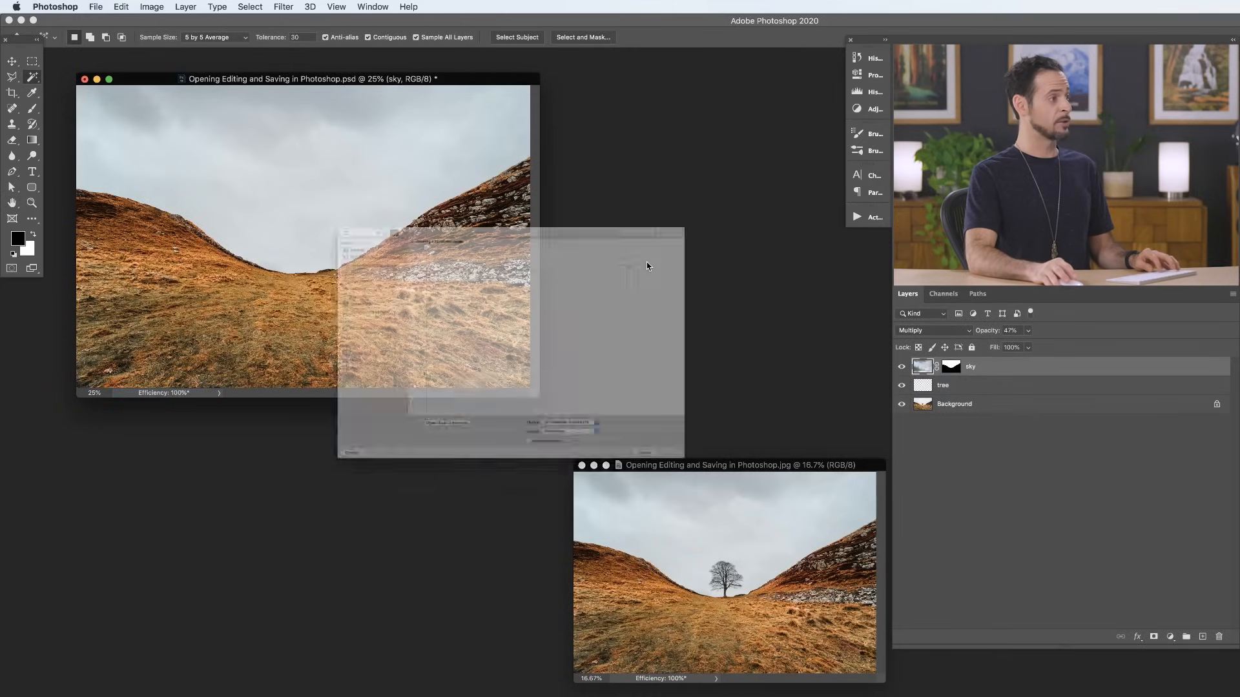
click(490, 123)
click(490, 122)
click(378, 140)
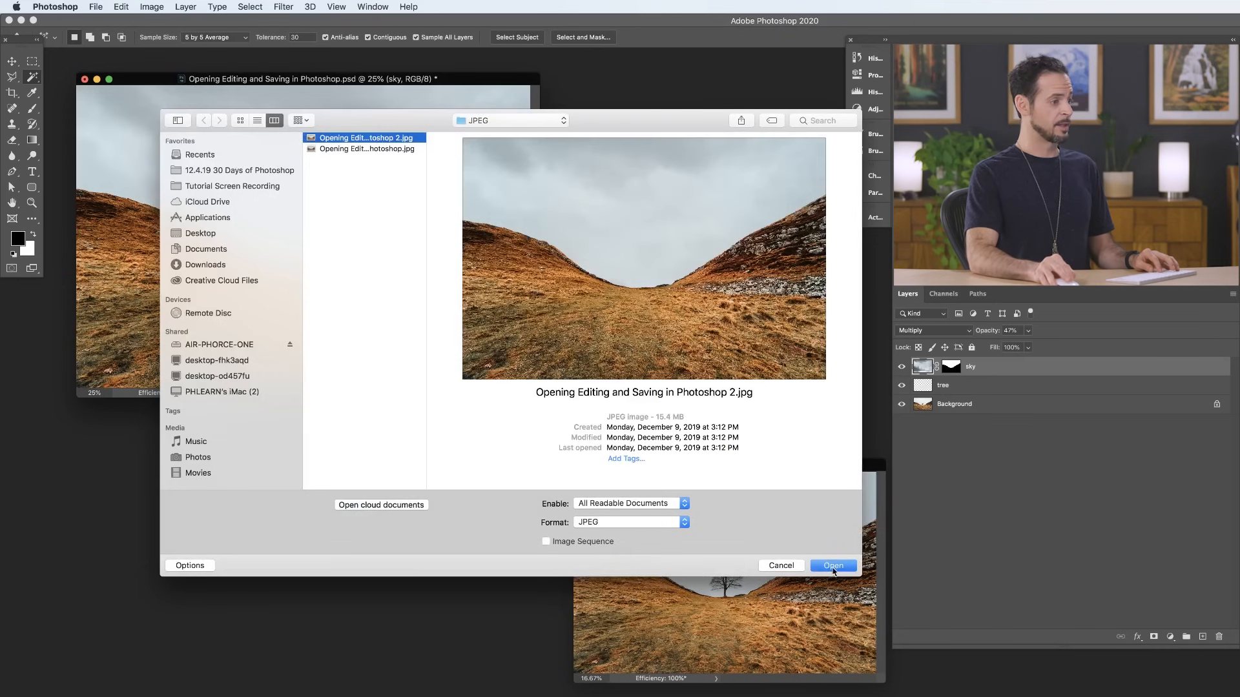
click(833, 567)
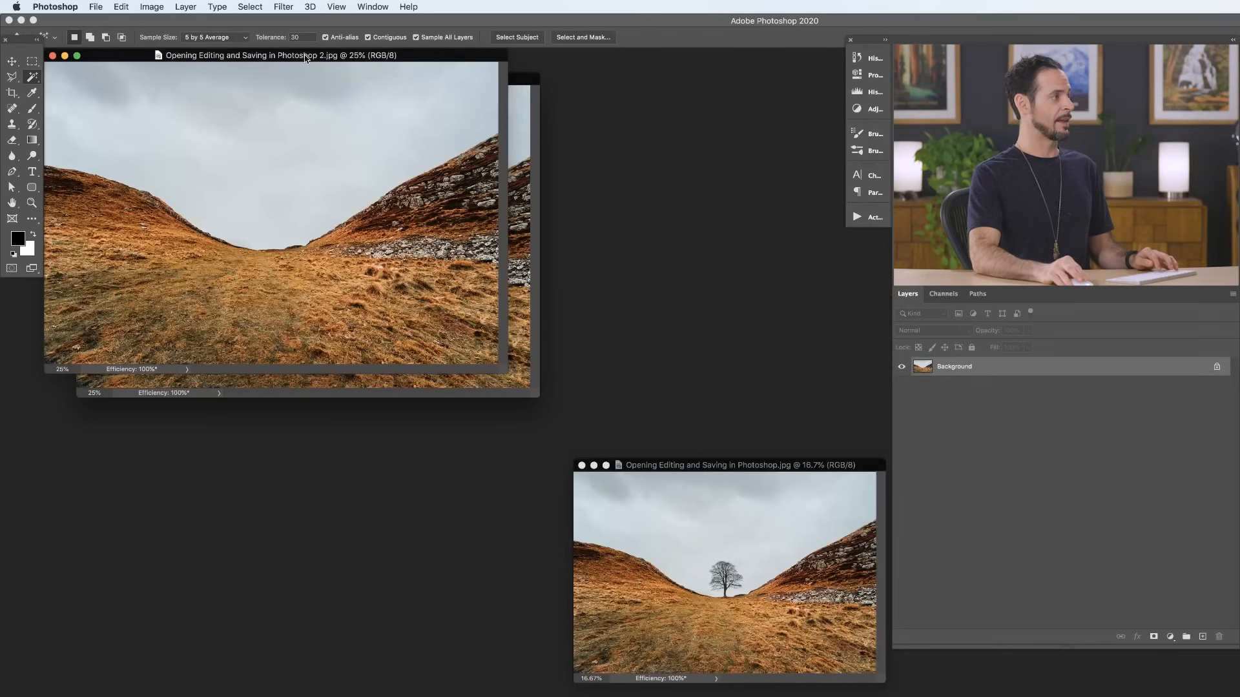
drag(304, 57, 797, 300)
key(super+minus)
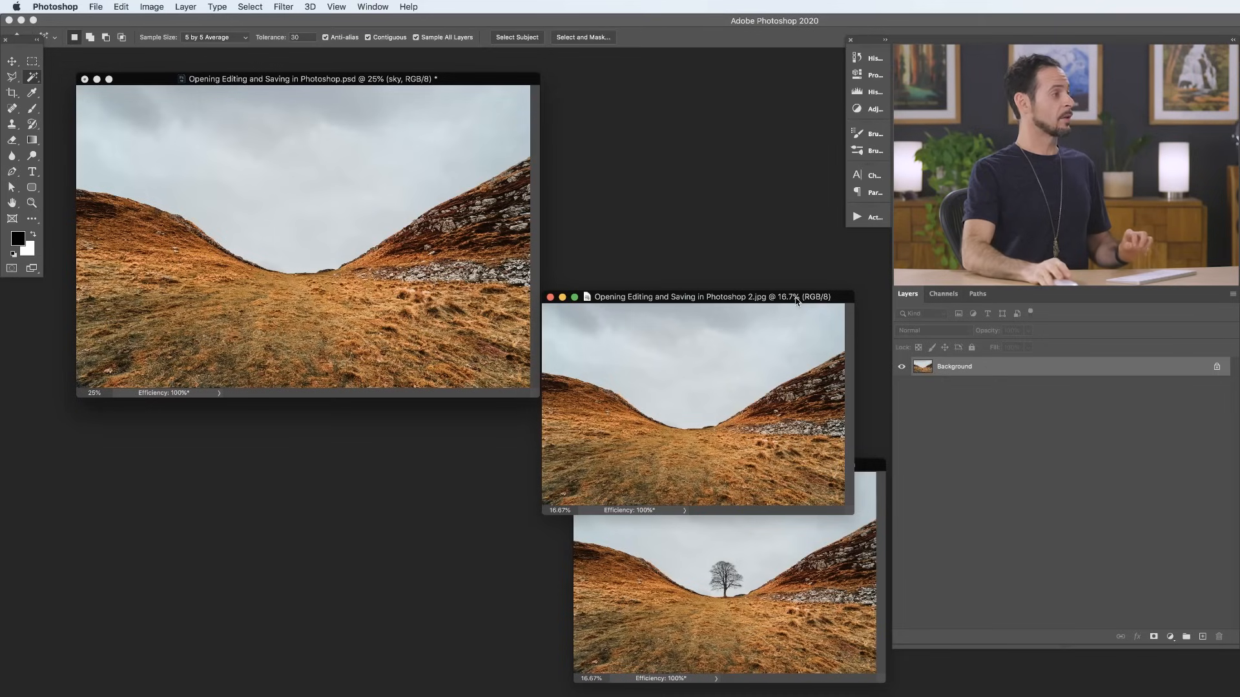
Step: Switch to the layered PSD in full-screen mode and hide its sky and tree layers
drag(480, 83, 494, 95)
key(f)
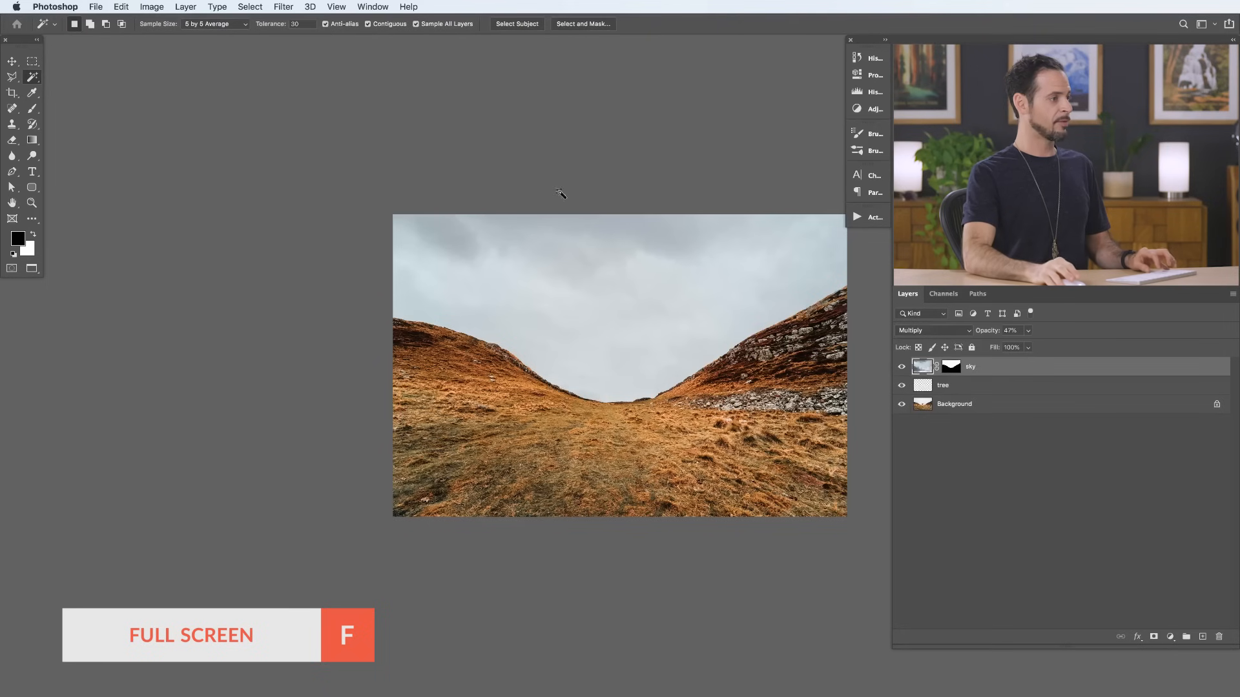
drag(673, 422, 604, 439)
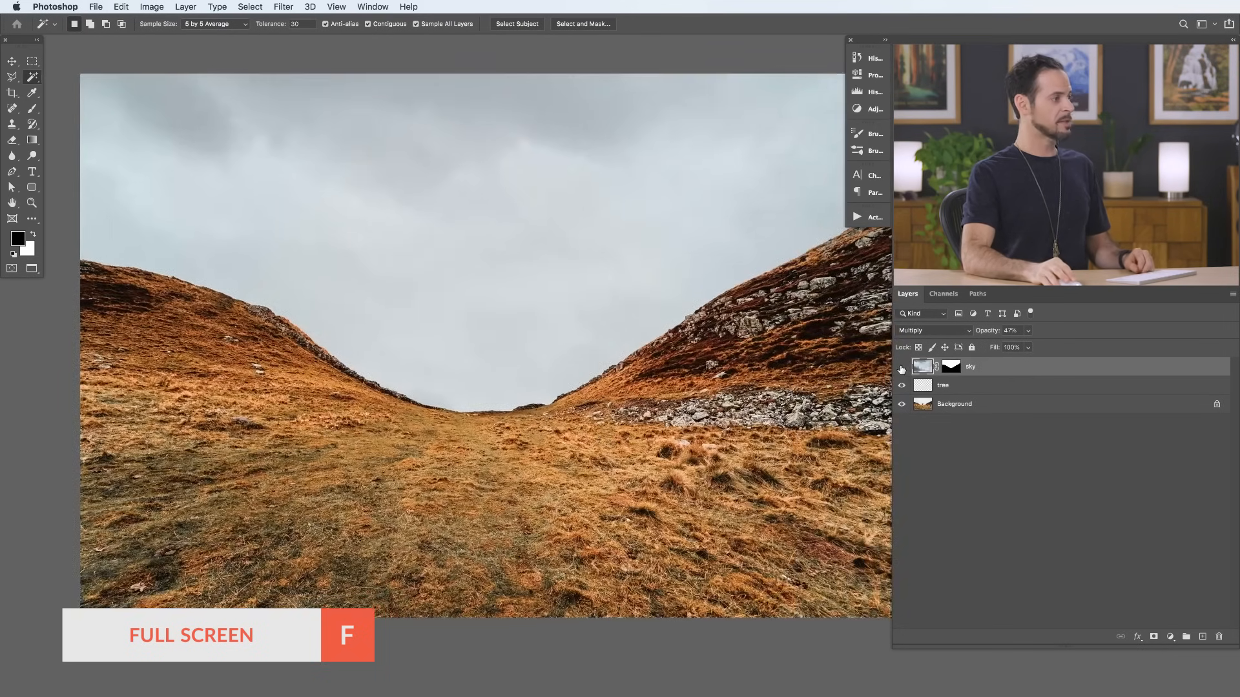
click(901, 368)
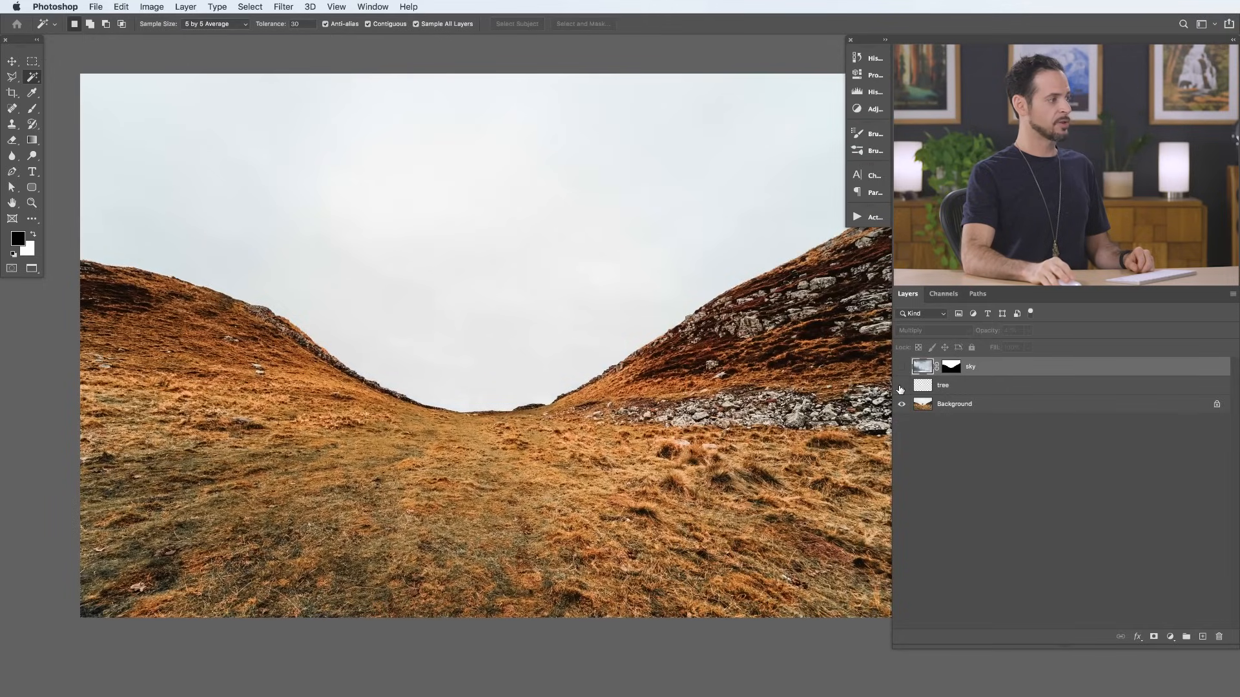
click(902, 386)
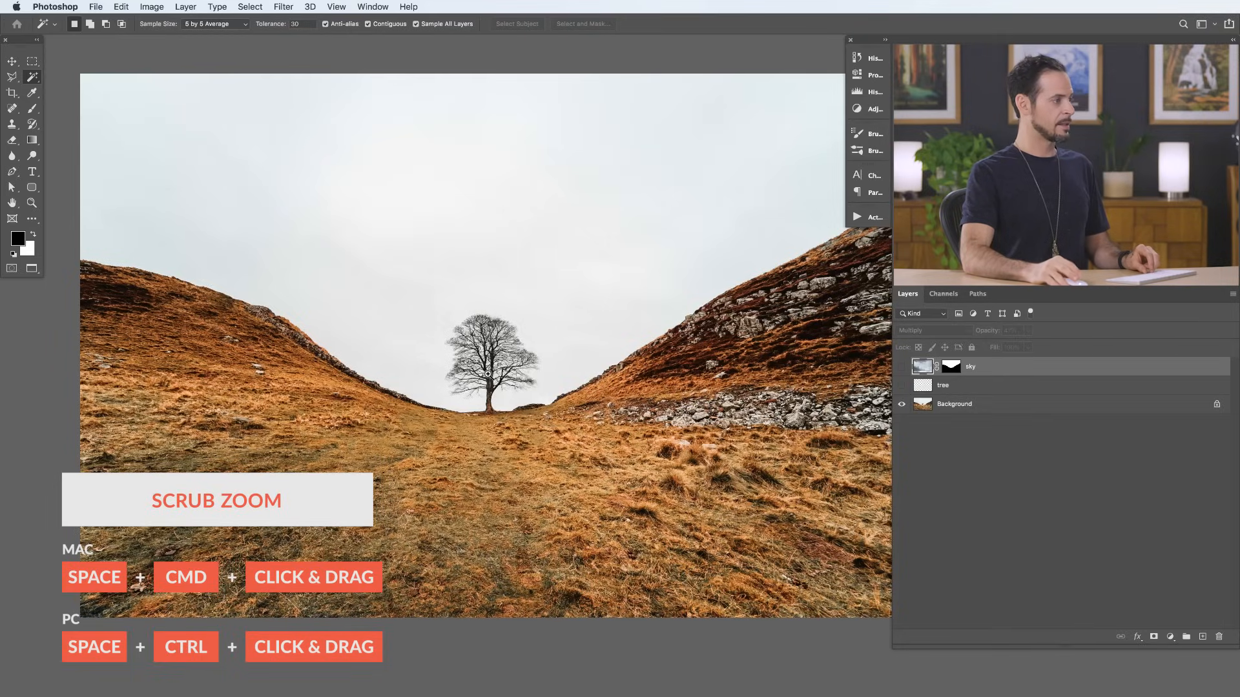
Step: Start a Color Range selection on the Background layer and sample the dark colour of the tree's trunk
drag(489, 373, 588, 352)
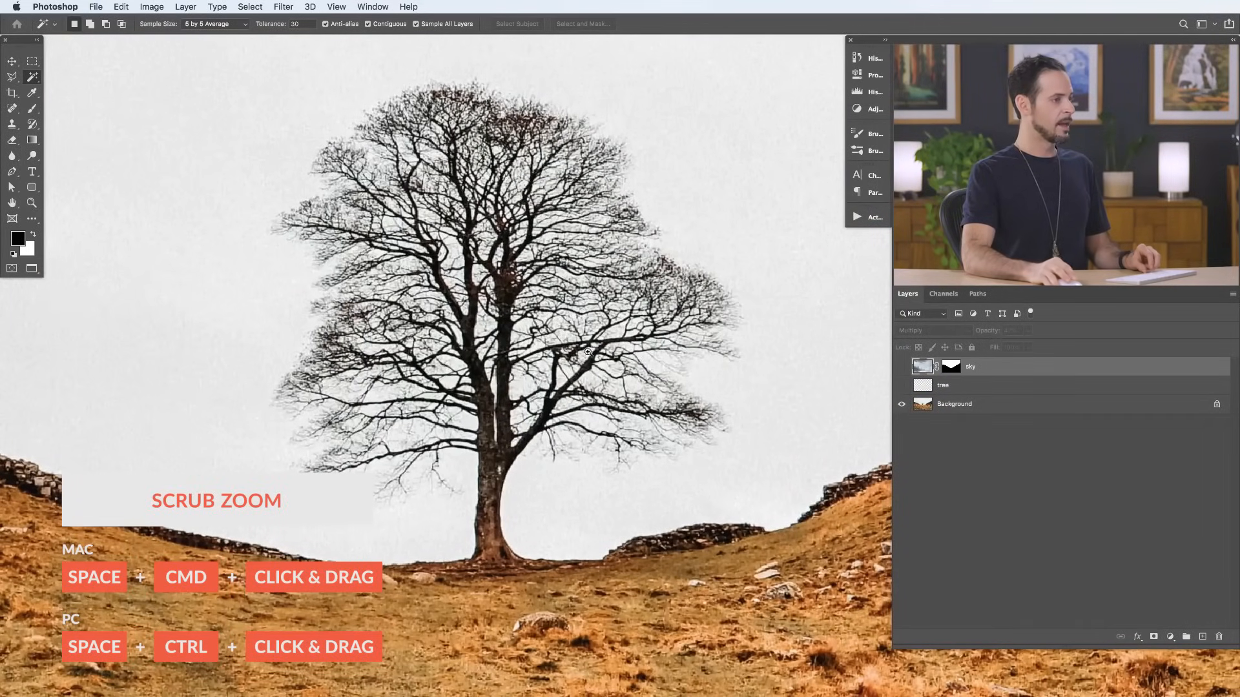
click(989, 406)
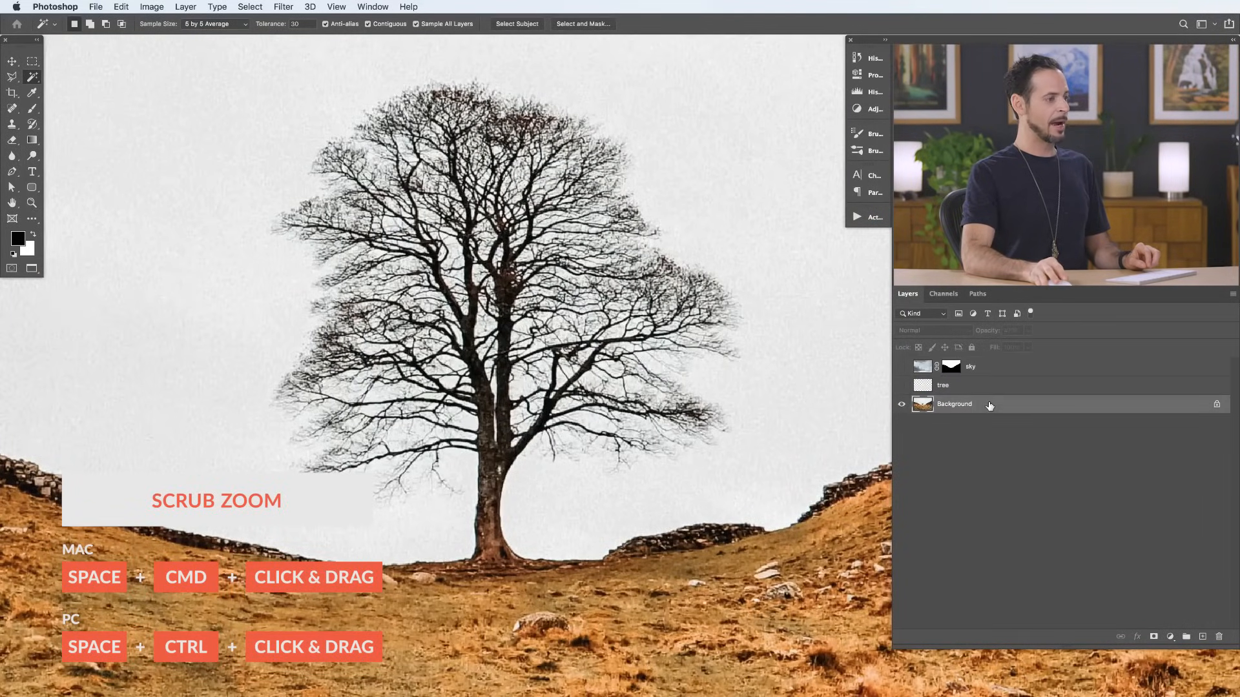
click(251, 7)
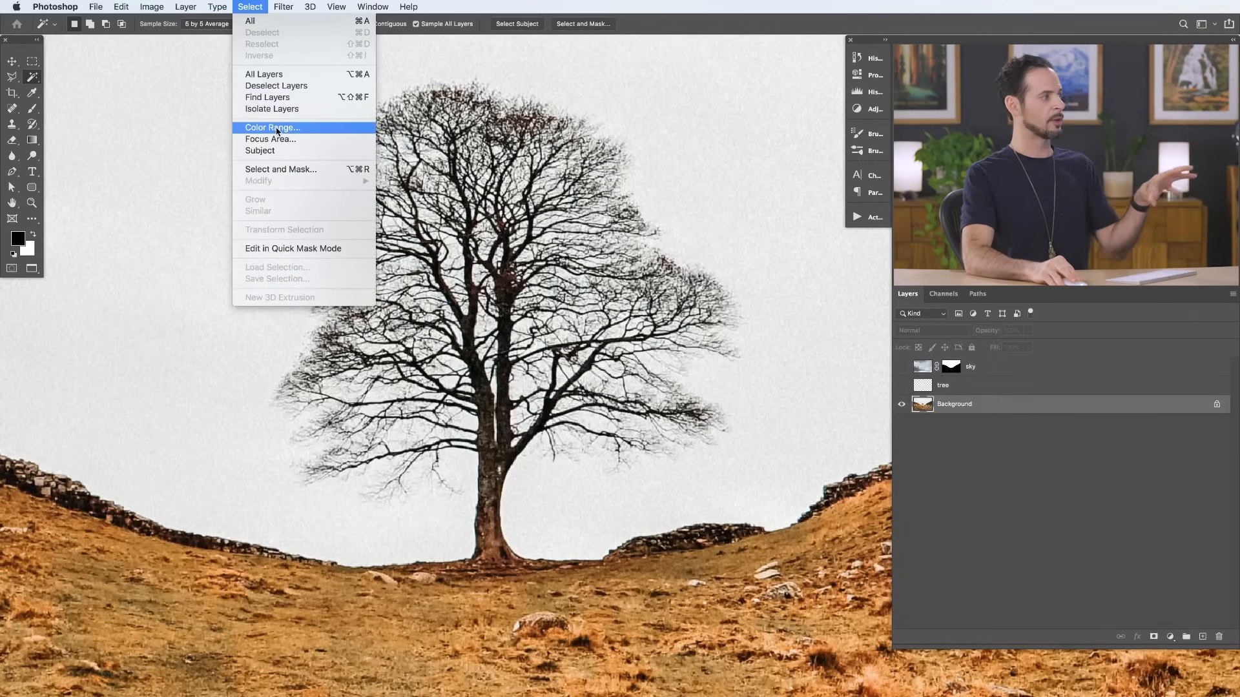
click(275, 128)
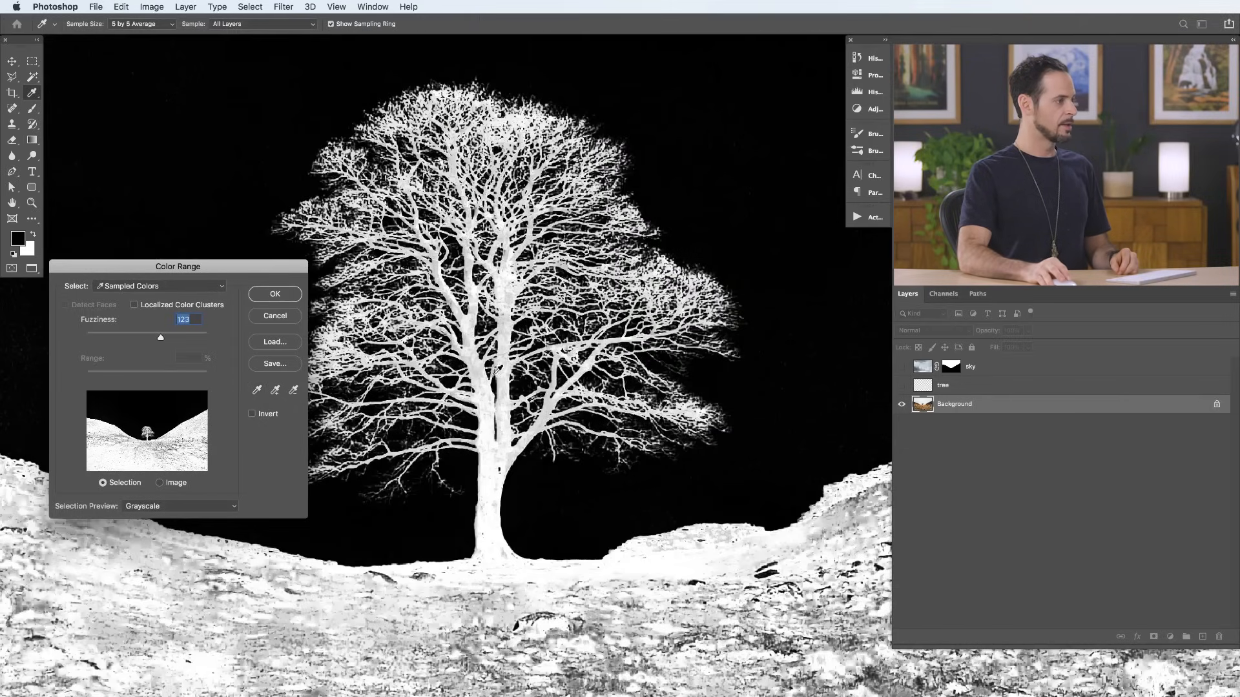
click(504, 359)
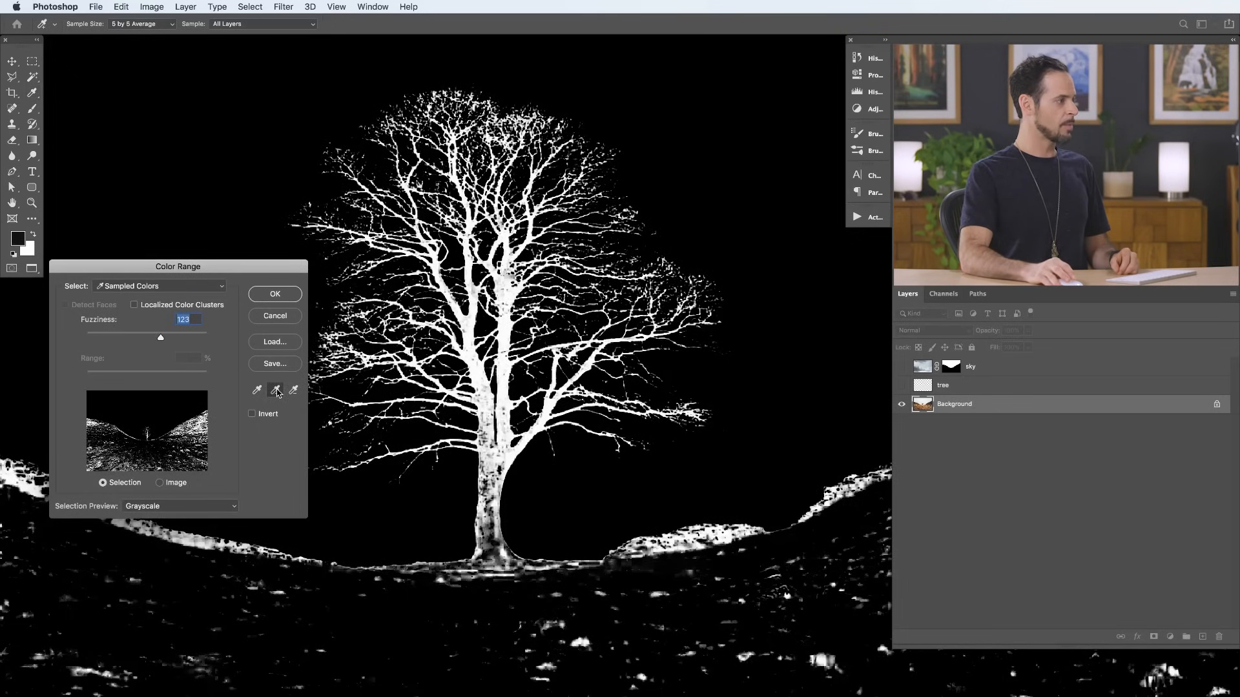
Step: Add the lower trunk's colours to the Color Range selection, apply it, and duplicate the selected areas onto a new layer
click(491, 486)
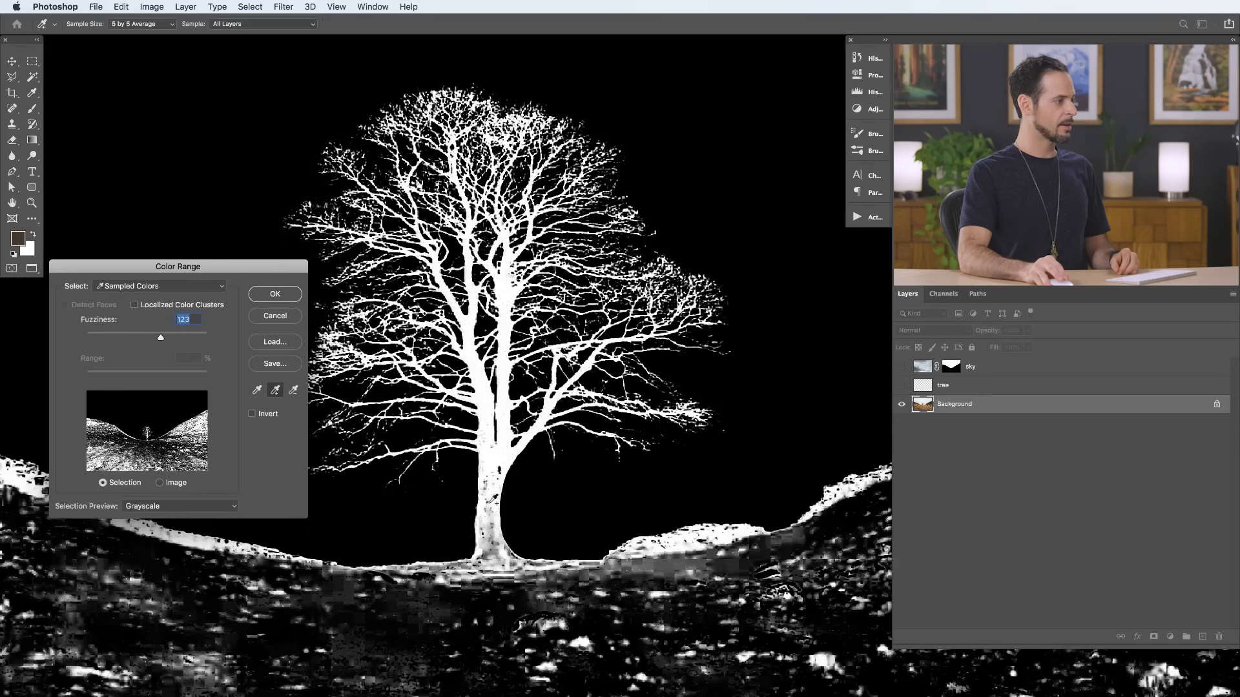
click(495, 520)
click(495, 523)
click(494, 546)
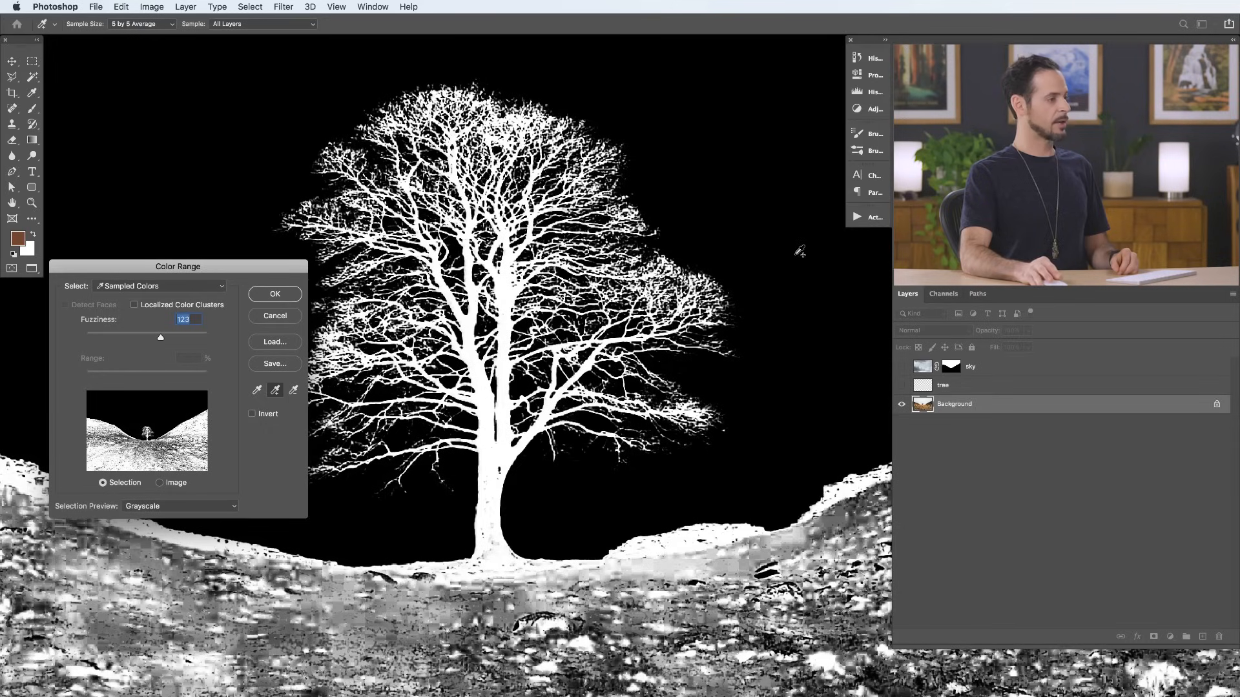
click(274, 295)
key(w)
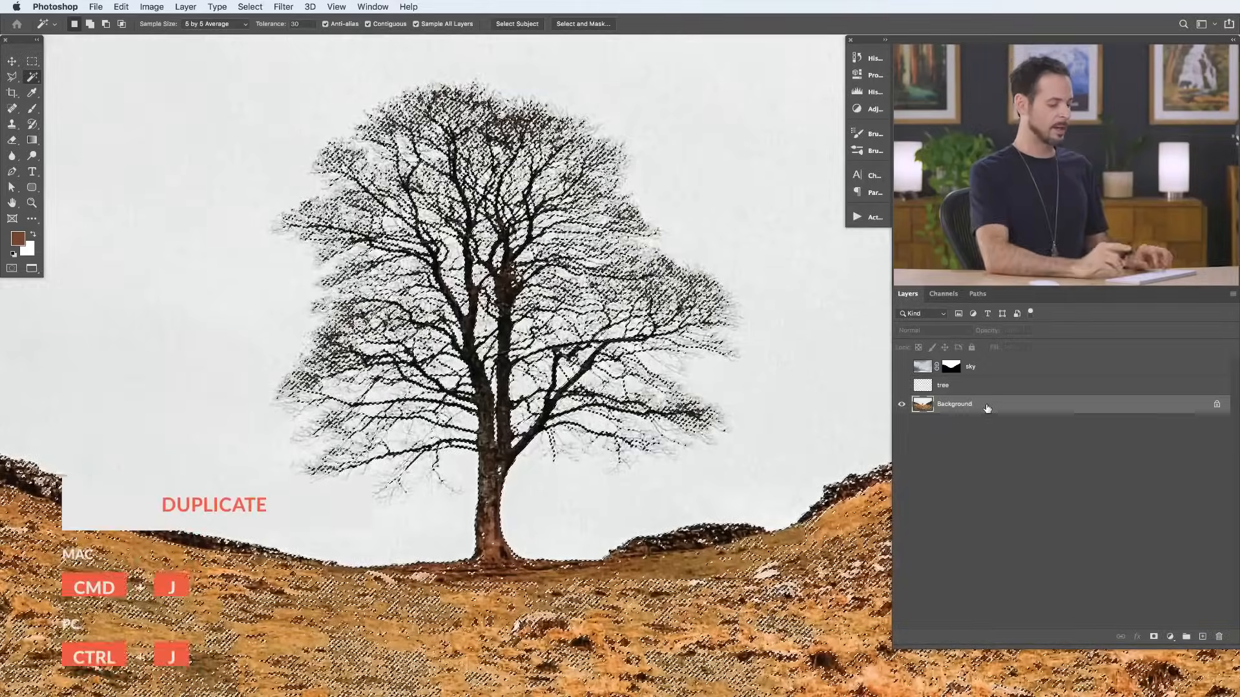
key(super+j)
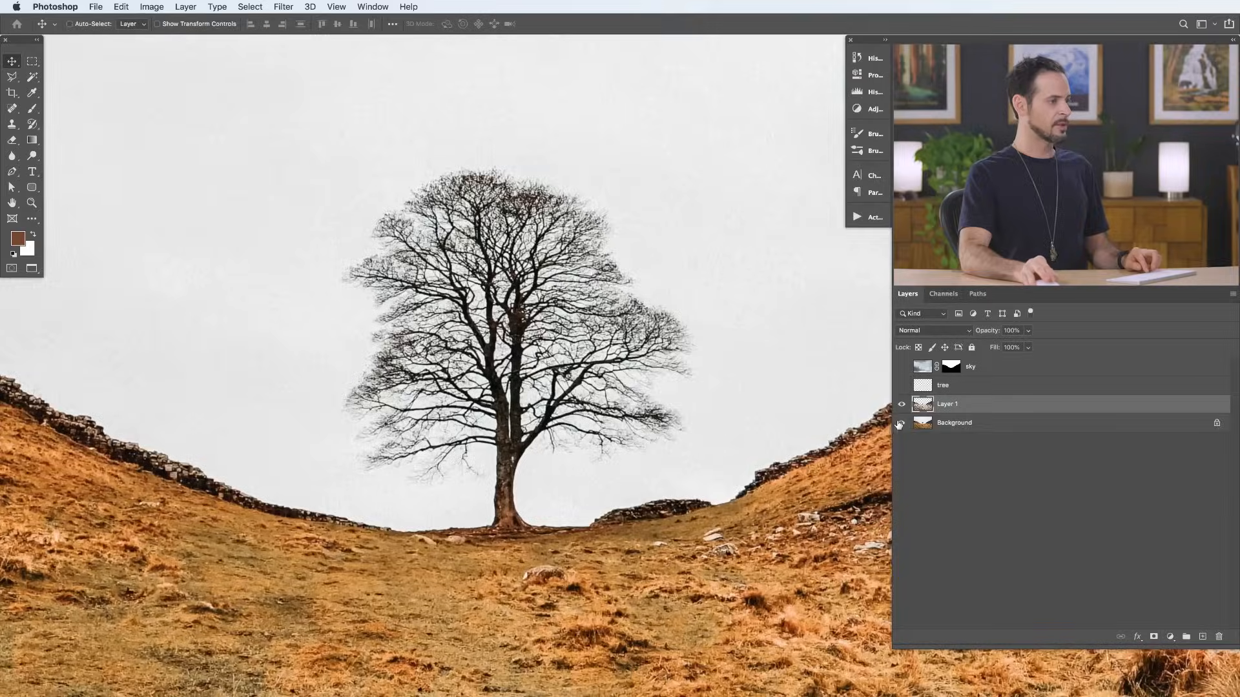
Step: Hide the Background layer and make a rectangular marquee selection around the tree's crown, about 10.9 by 9.2 in, extended to include its trunk
click(901, 423)
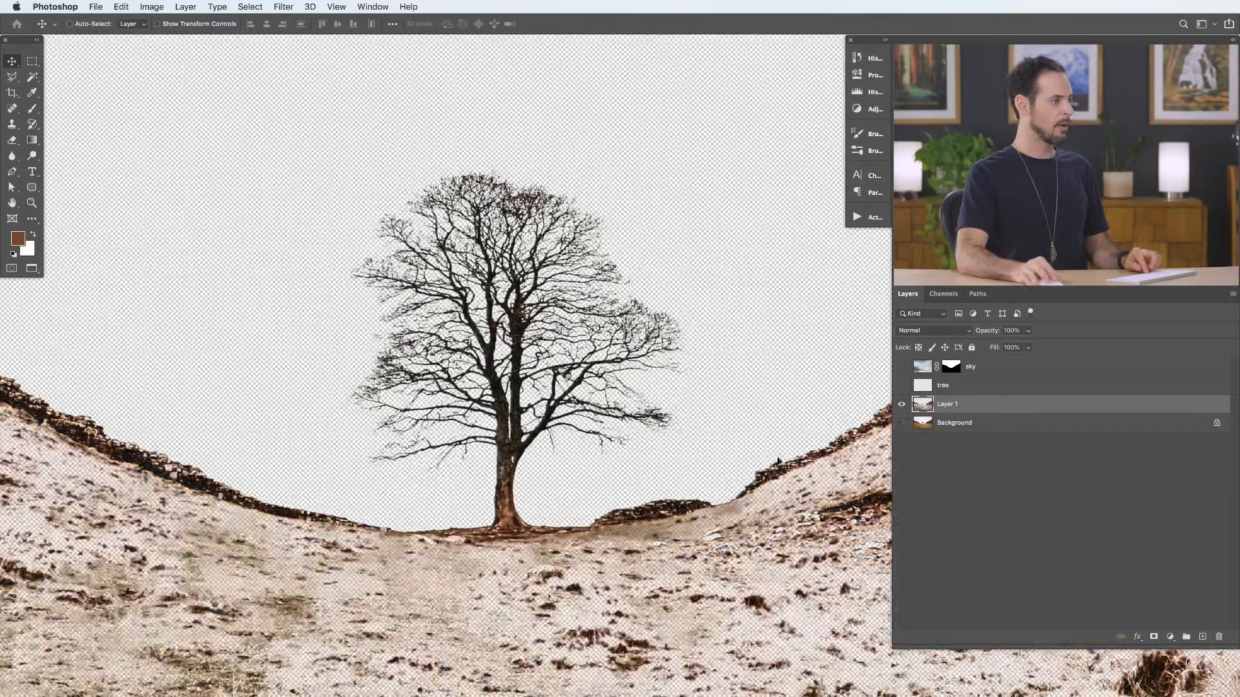
drag(677, 478, 445, 424)
drag(392, 349, 461, 388)
key(m)
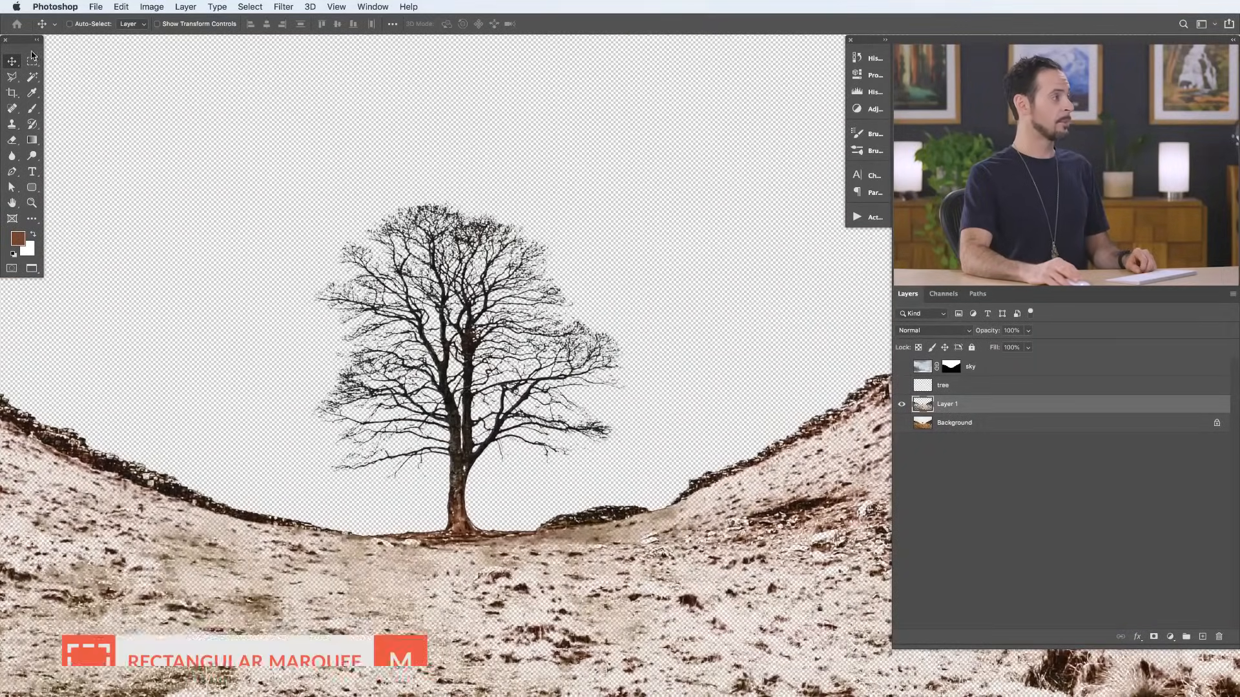
drag(279, 183, 612, 429)
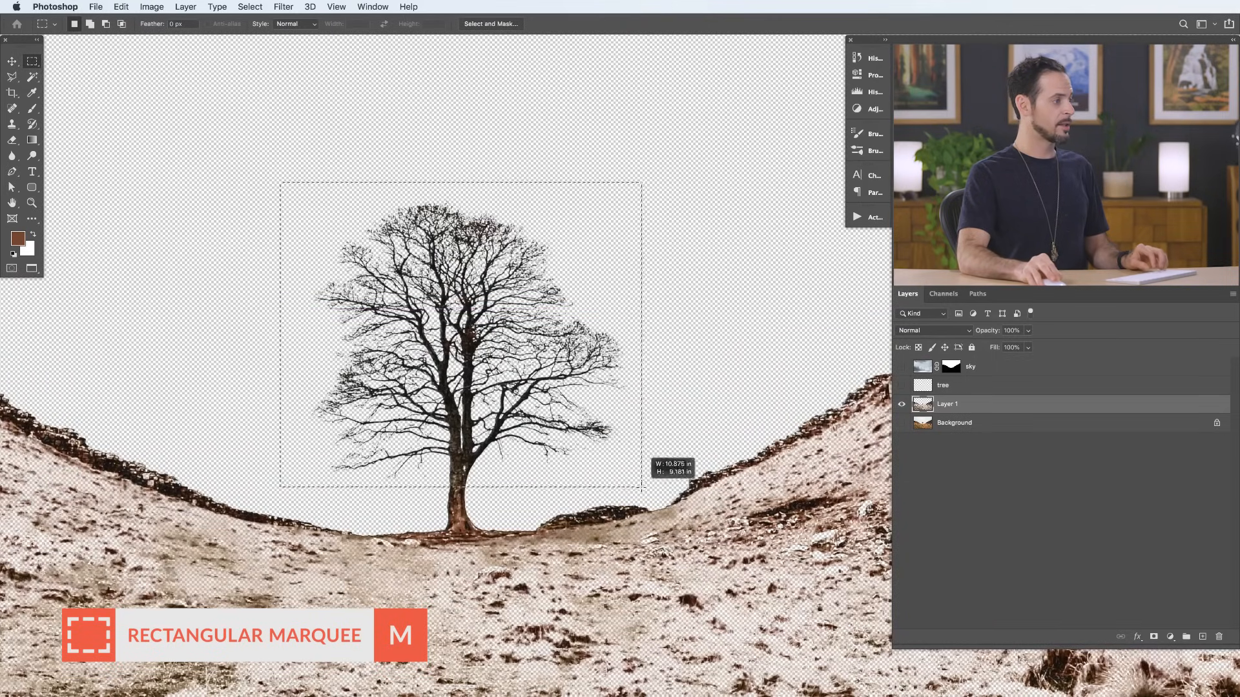
drag(643, 490, 643, 490)
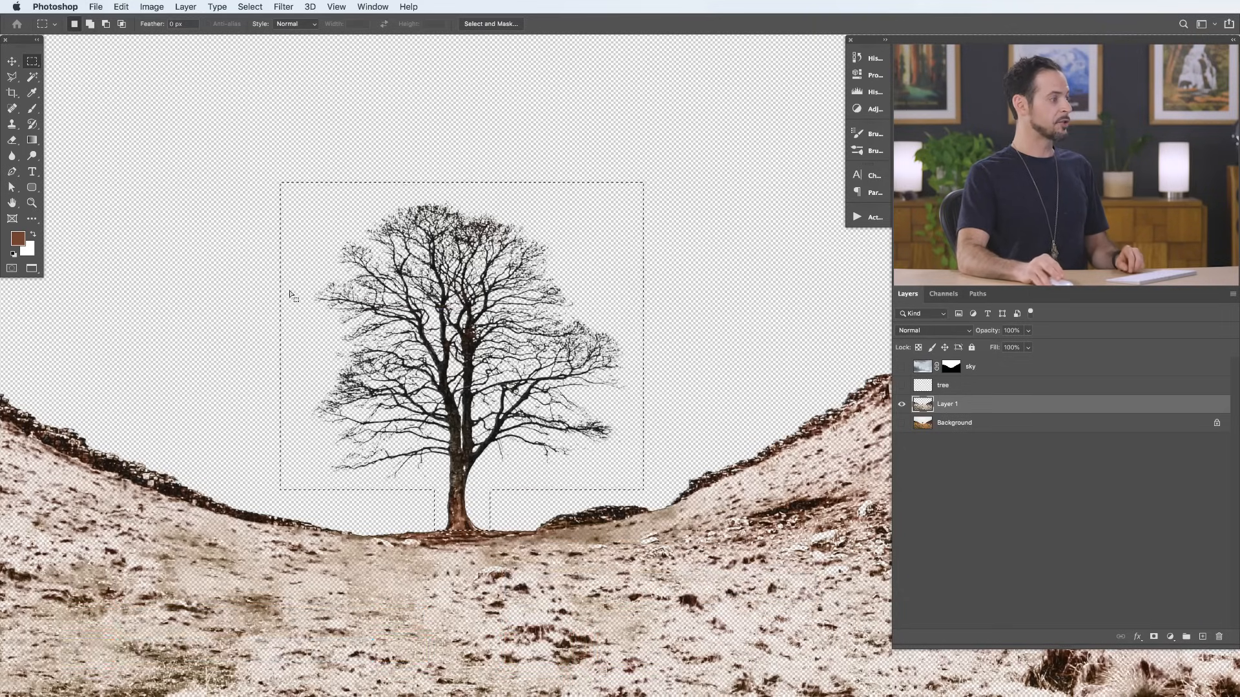
Step: Invert the selection, delete everything around the tree from Layer 1, and deselect
click(248, 7)
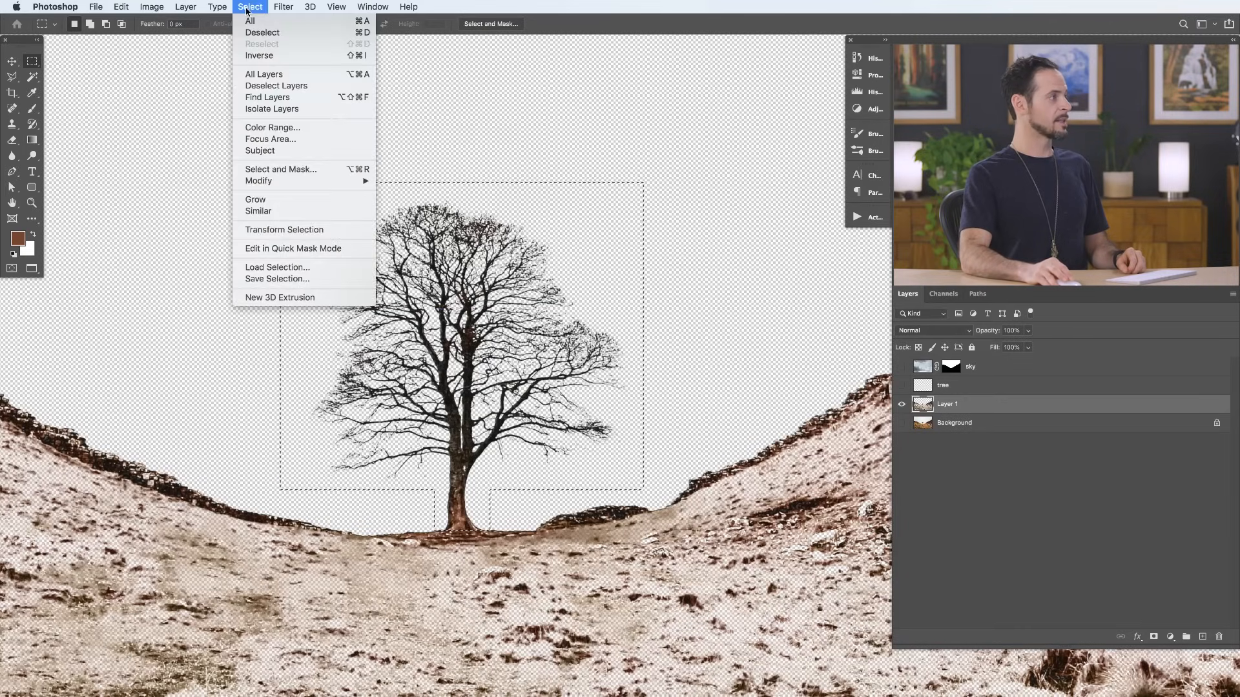
click(283, 58)
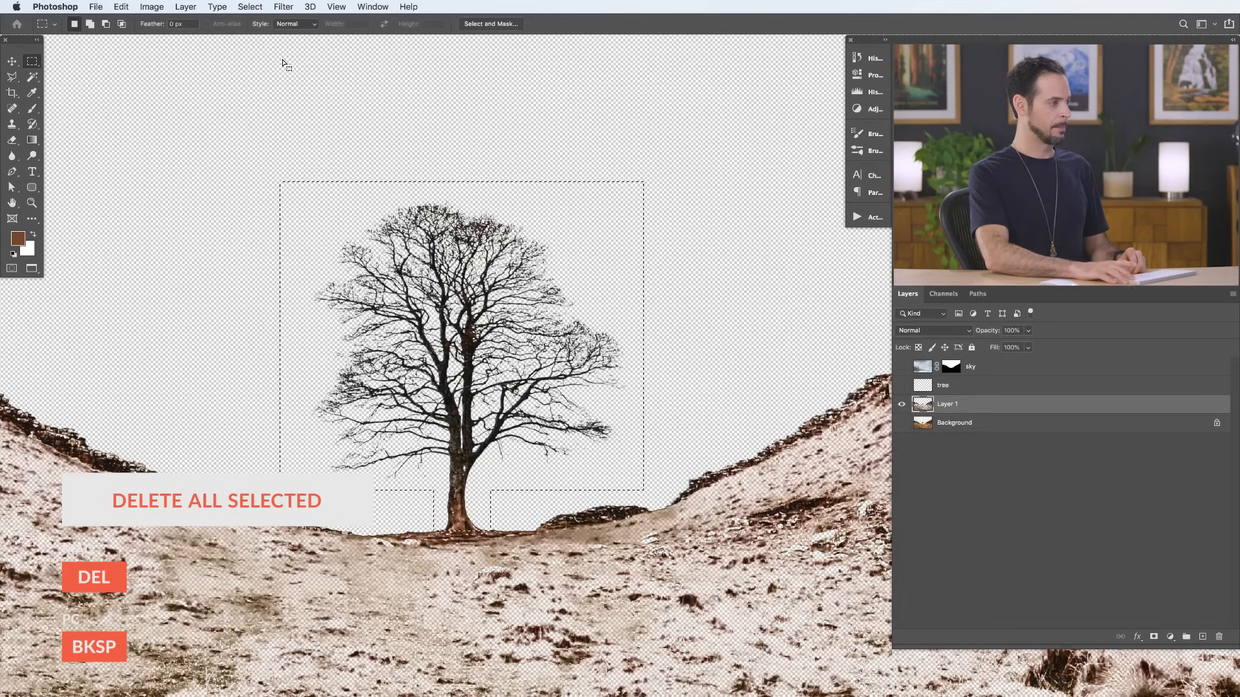
key(Delete)
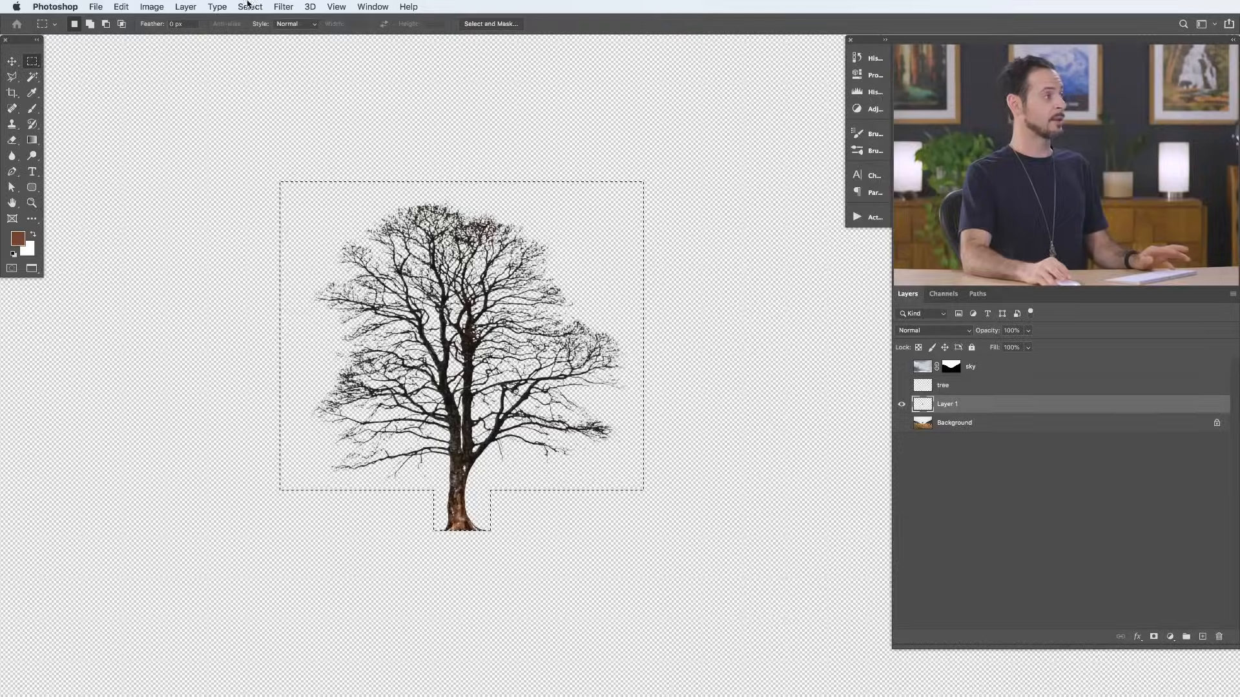
click(249, 7)
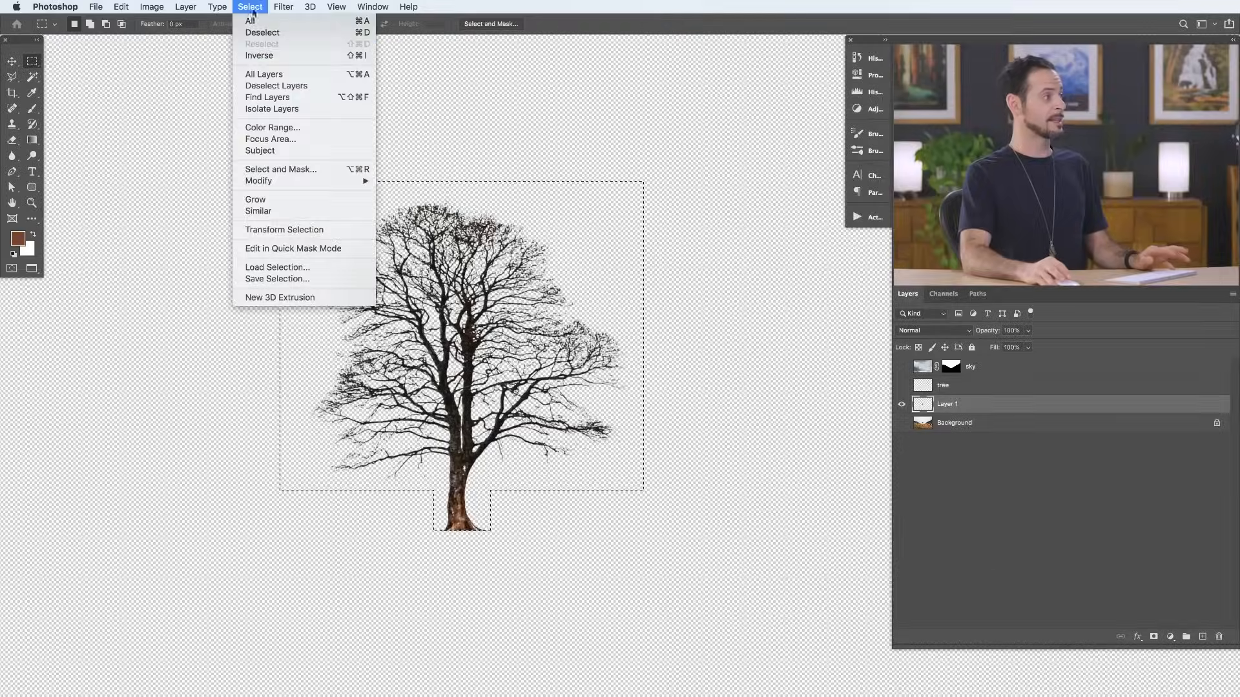
click(288, 34)
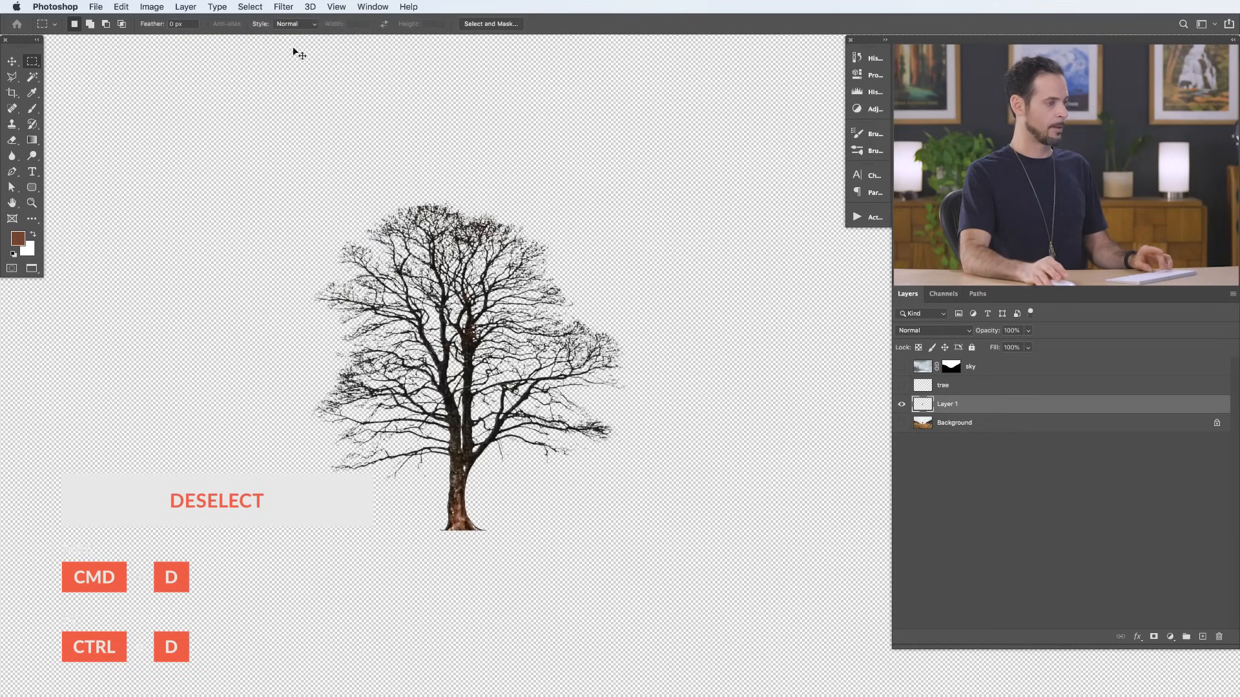
Step: Show the Background layer again and move the cut-out tree up and to the left of the original tree
click(902, 424)
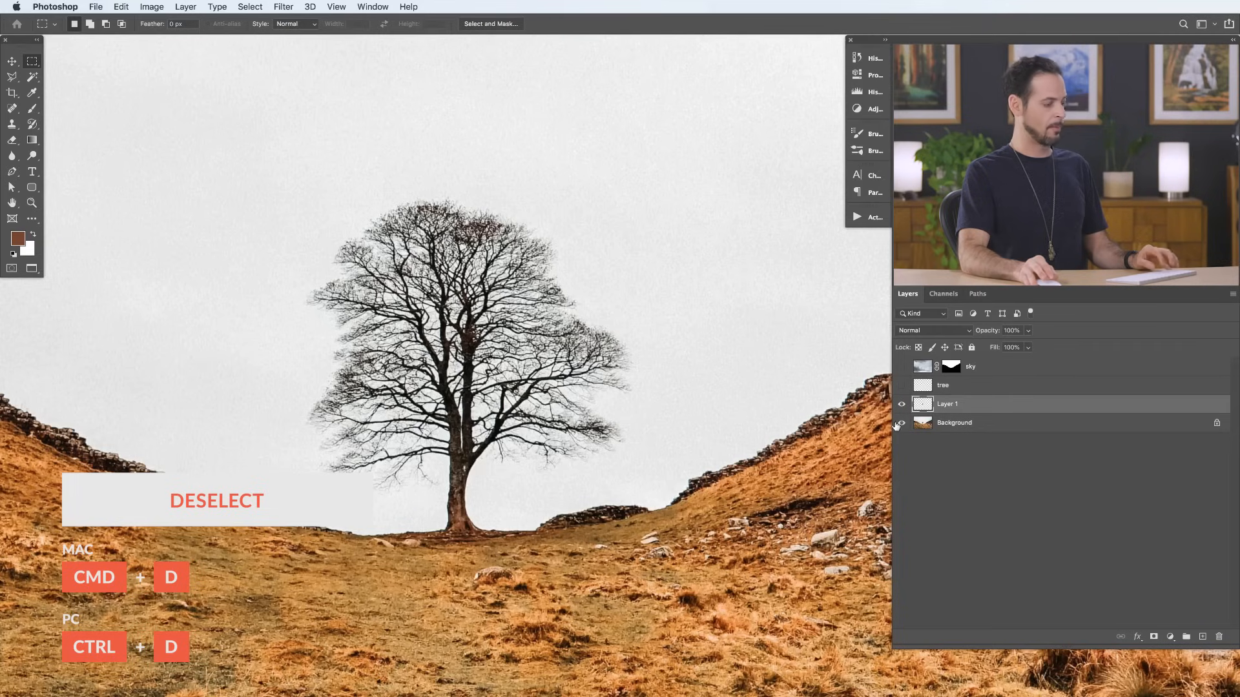
click(11, 62)
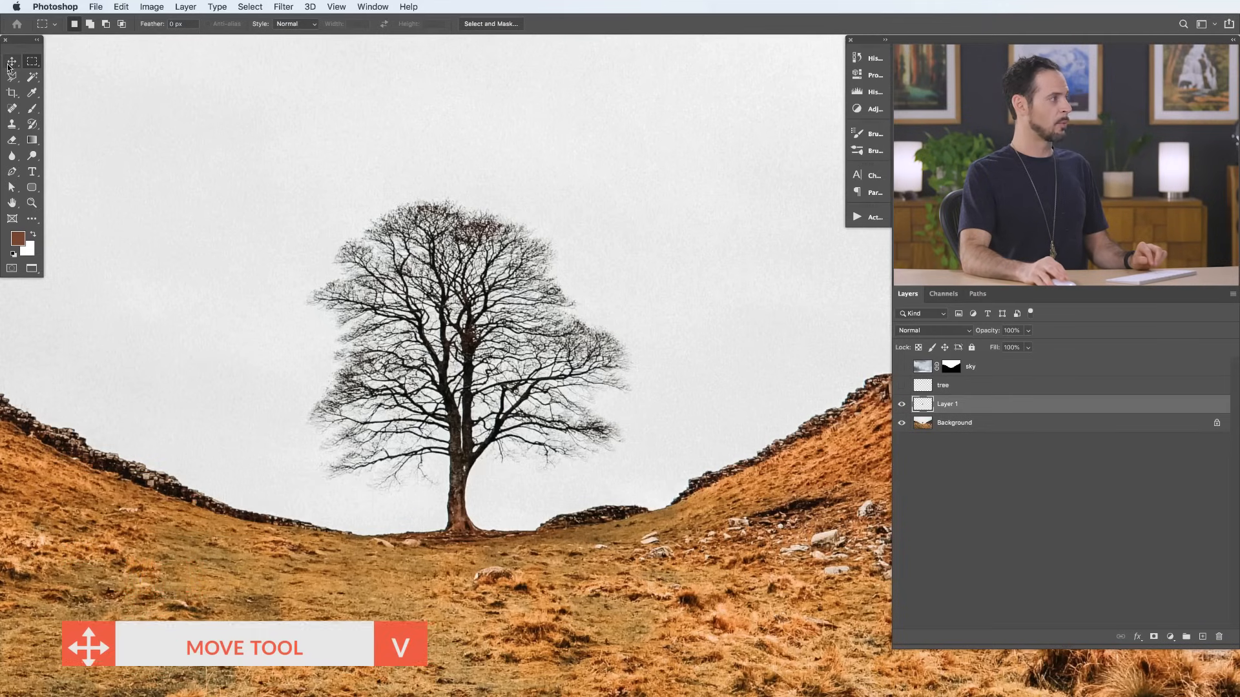
drag(432, 352, 115, 291)
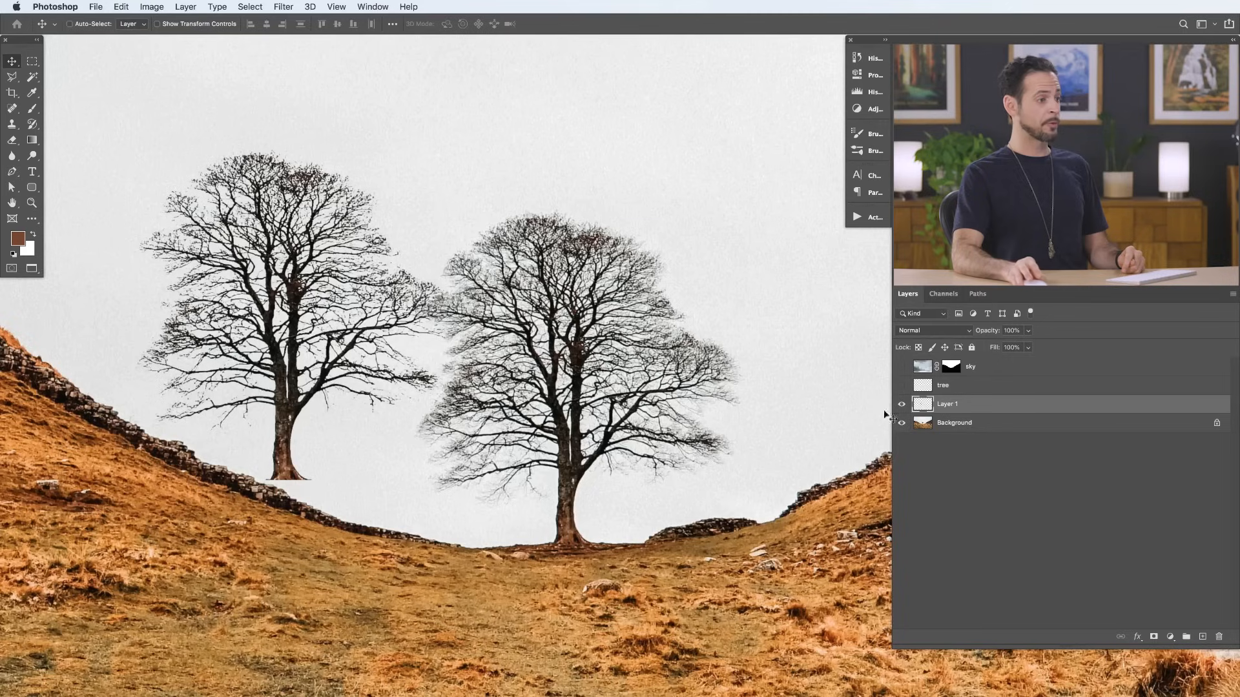
Step: Duplicate Layer 1 with the cut-out tree into a new document
right_click(986, 408)
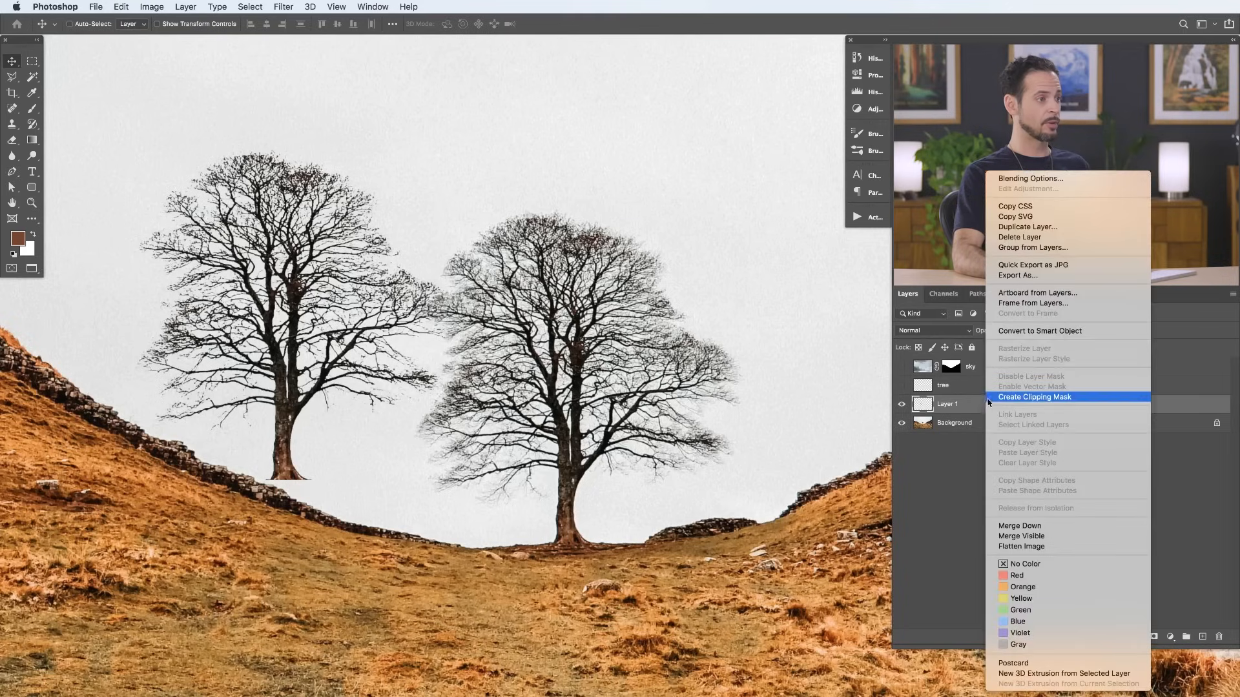
click(1018, 228)
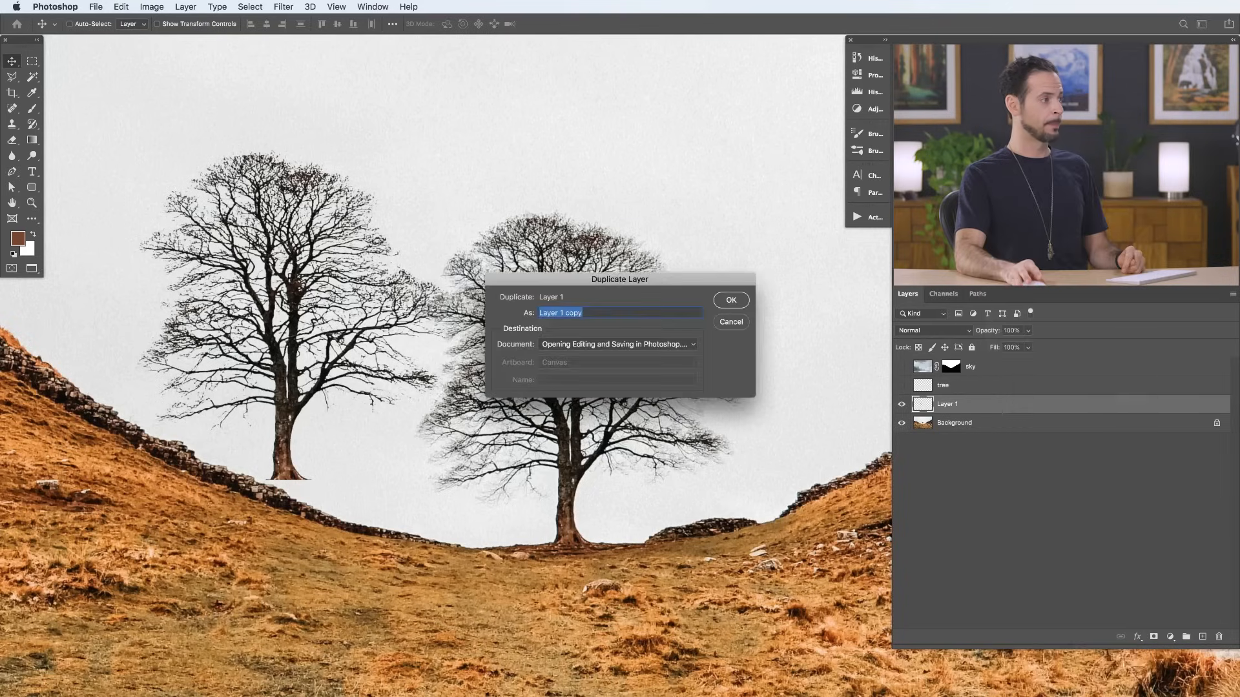
click(581, 346)
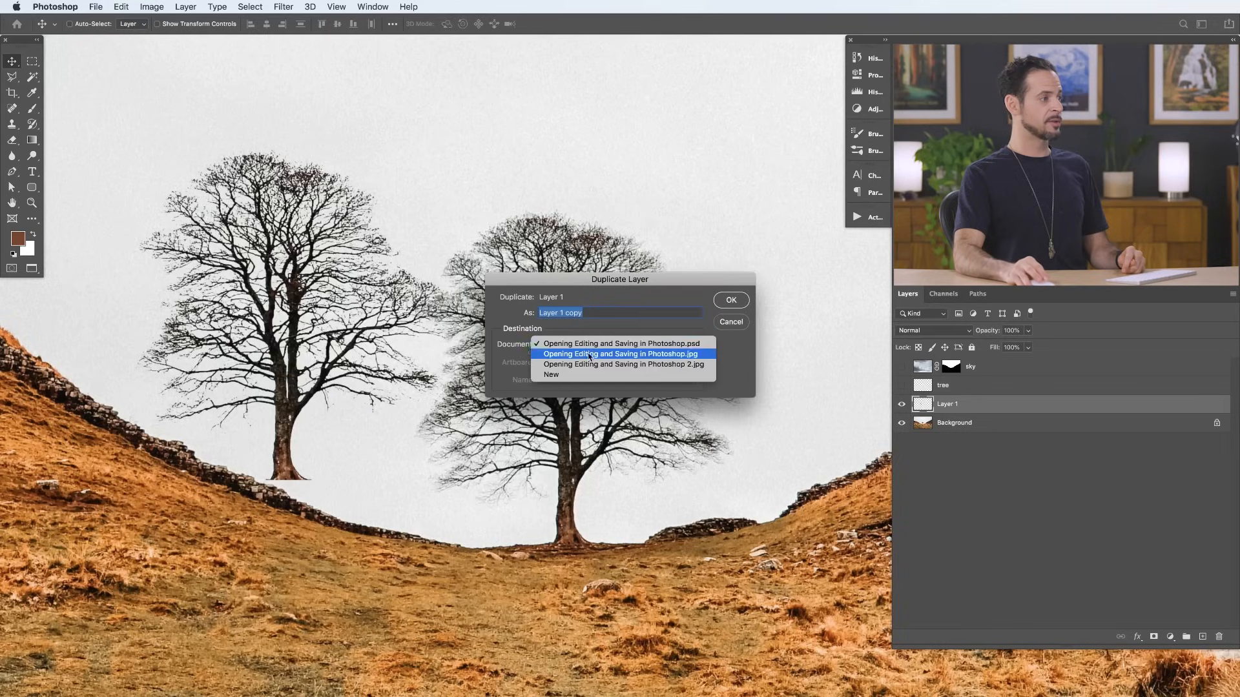
click(568, 375)
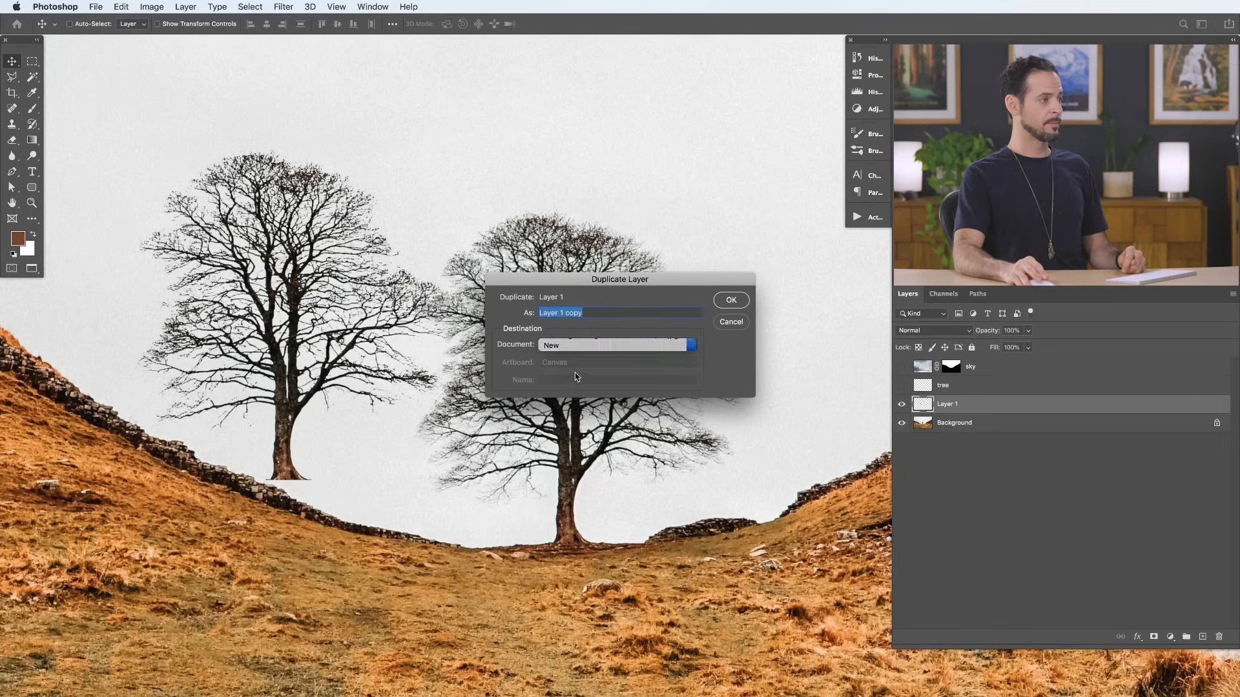
click(735, 301)
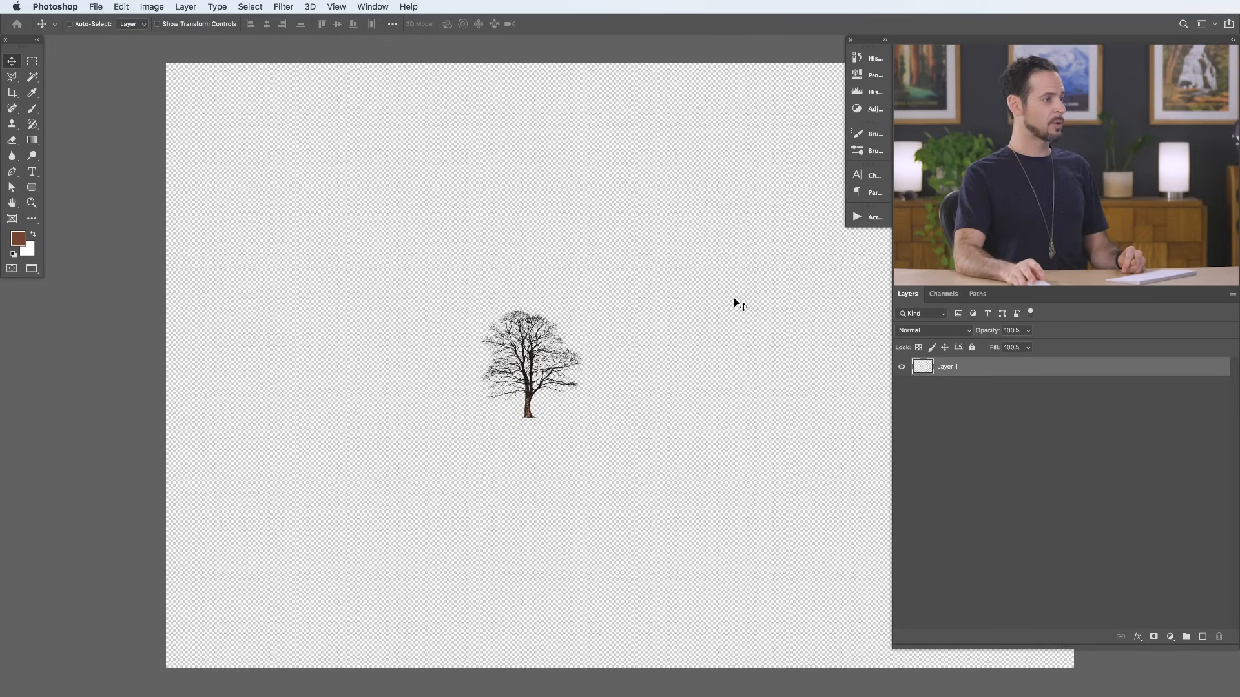
Step: Load the tree layer as a selection, crop the new document to it, and deselect
drag(746, 343, 673, 338)
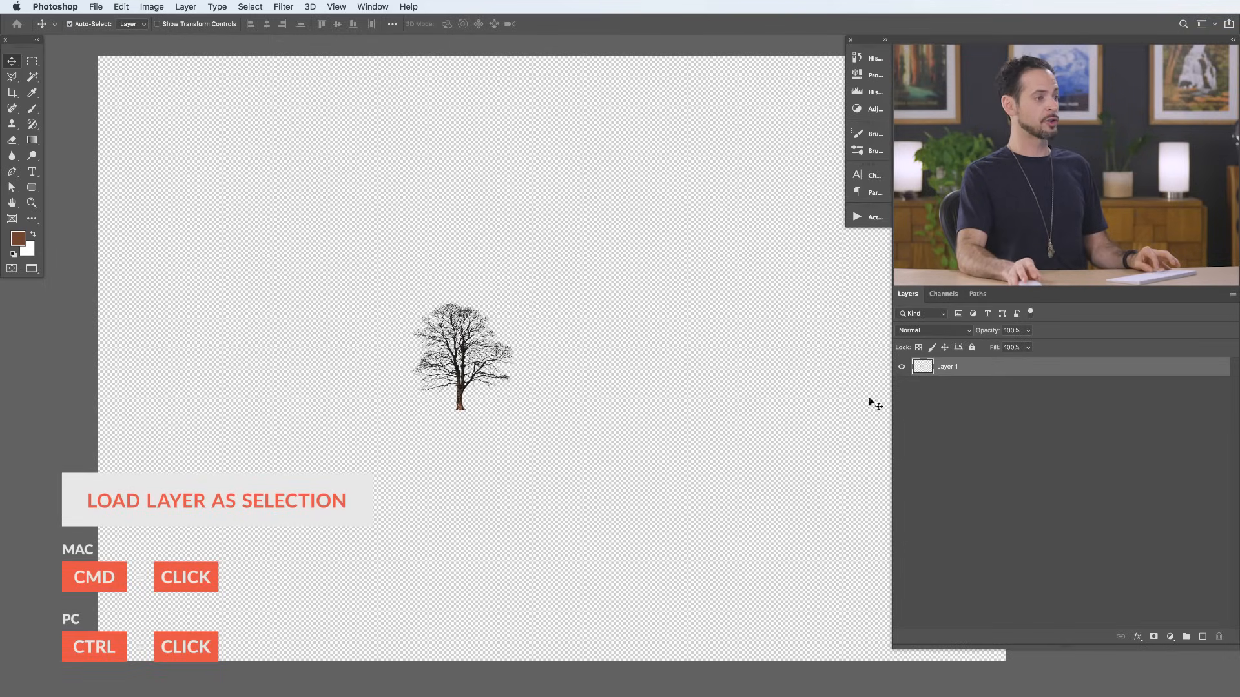
super+click(922, 368)
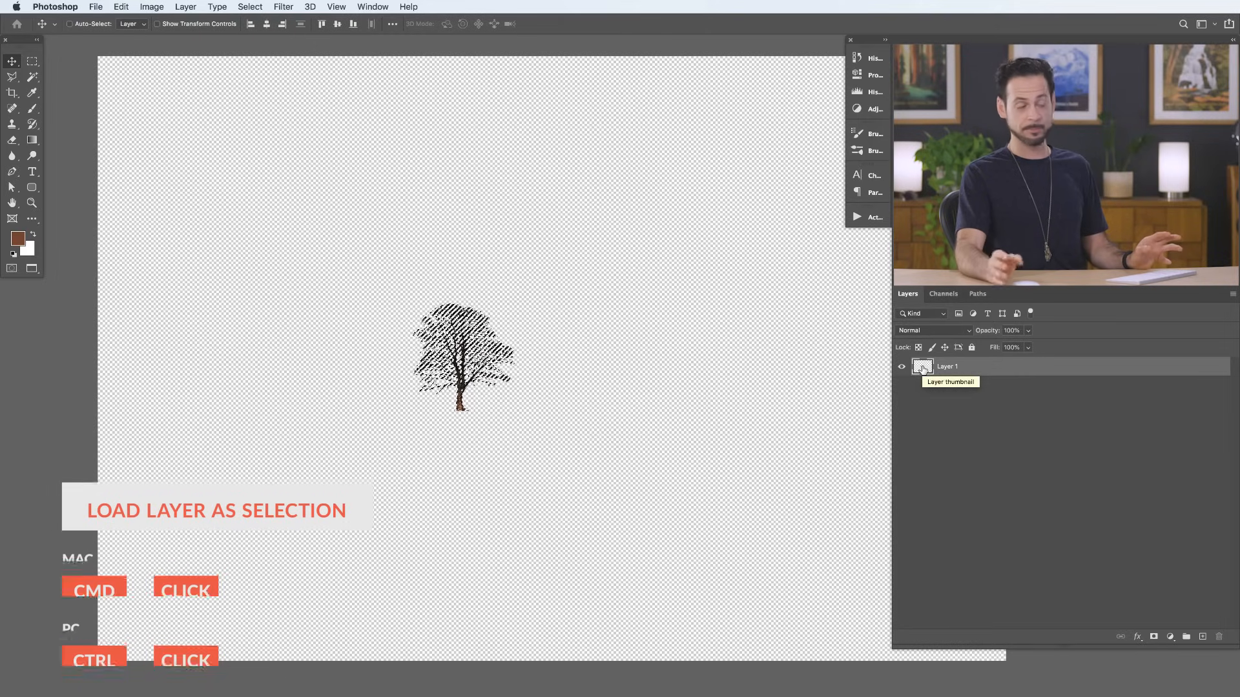
click(153, 7)
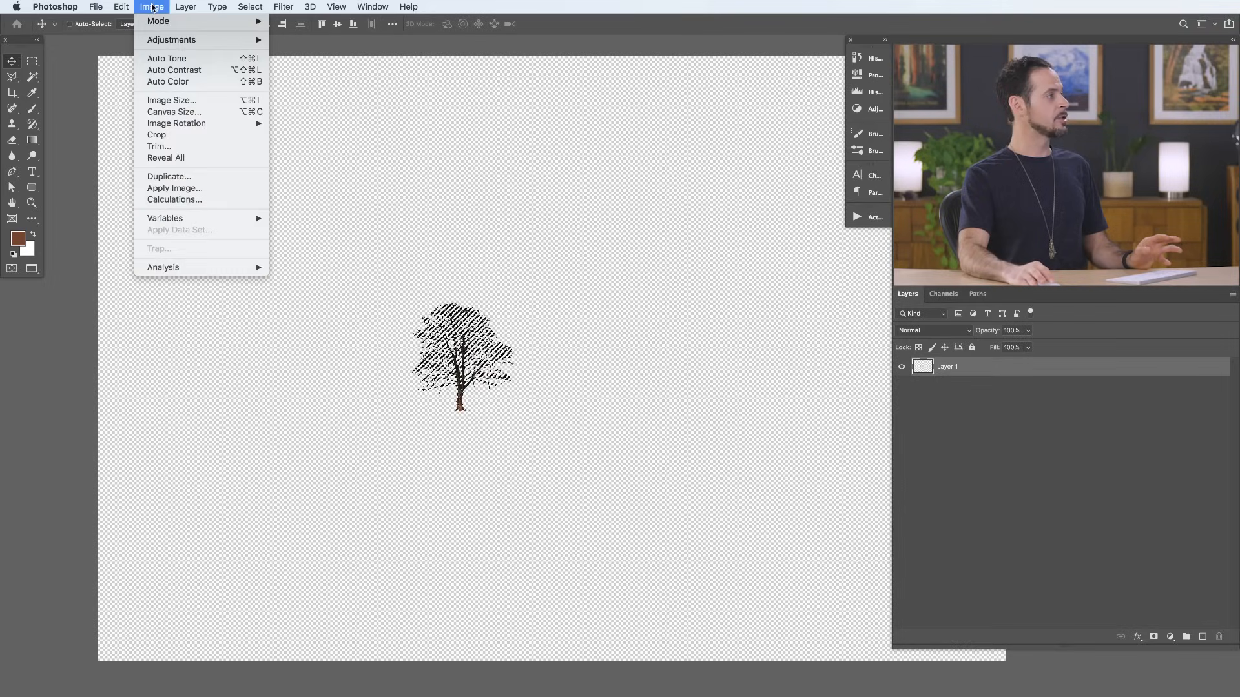
click(173, 138)
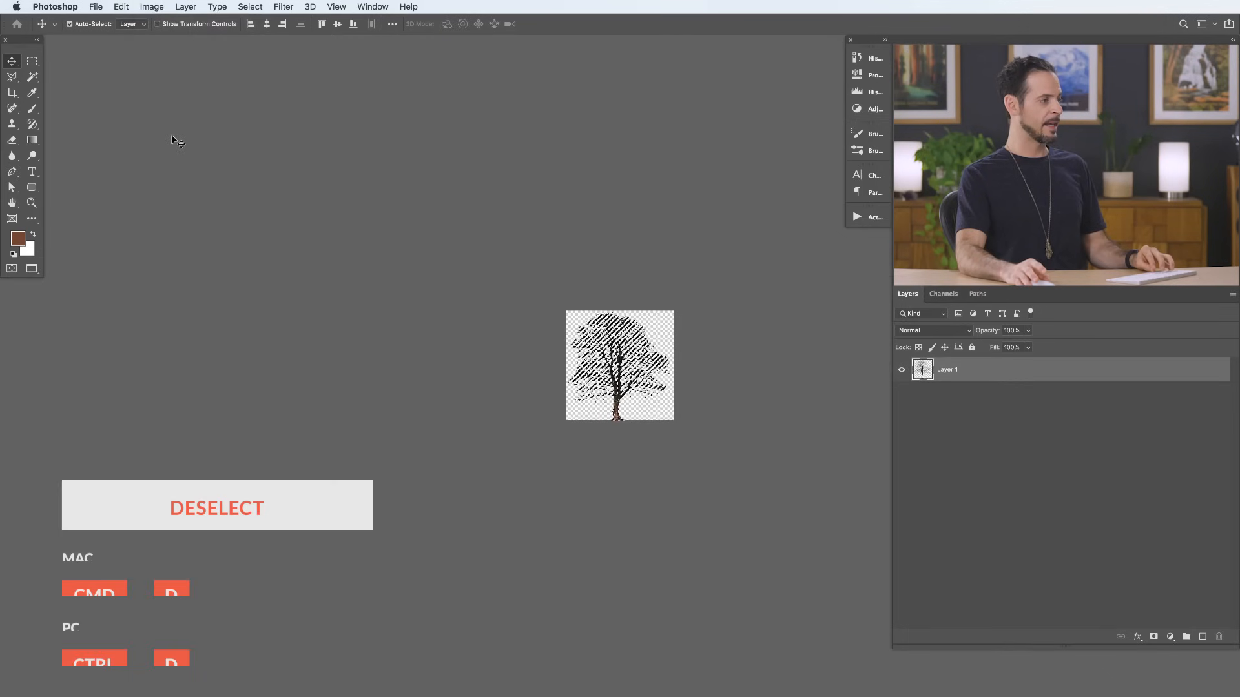
key(super+d)
drag(629, 400, 614, 466)
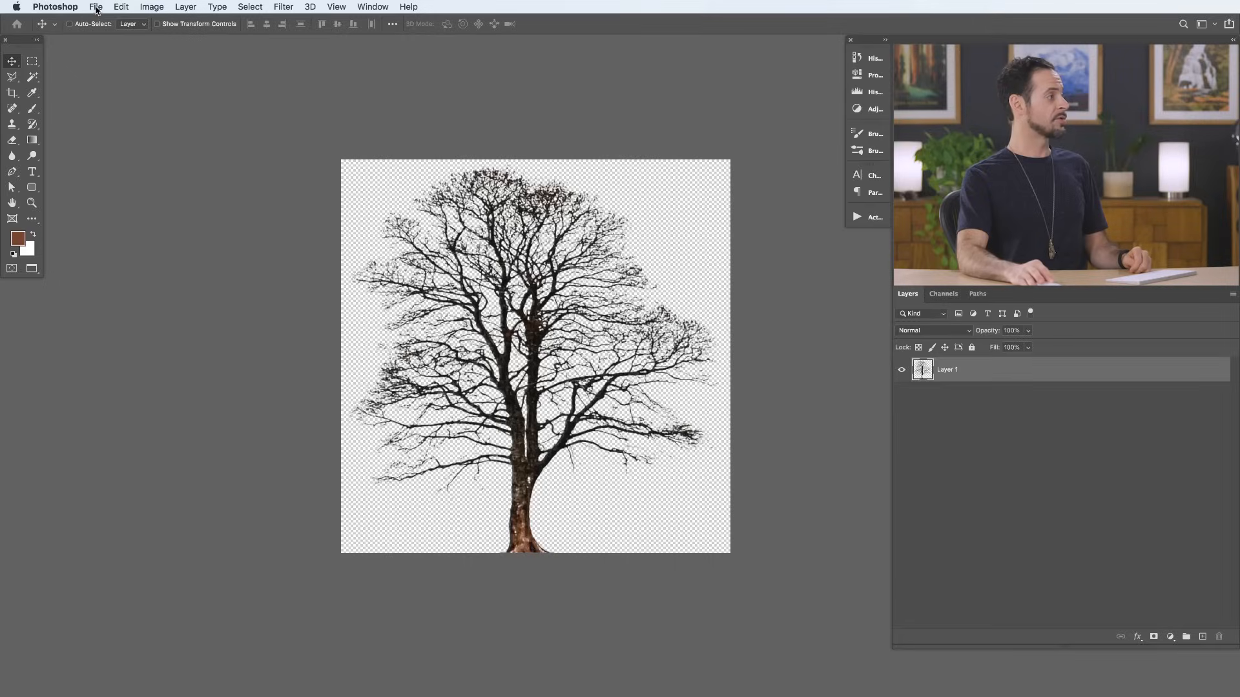
Step: Start saving the cropped tree under a new name in PNG format, with the 02 Opening Editing and Saving folder as the location
click(96, 8)
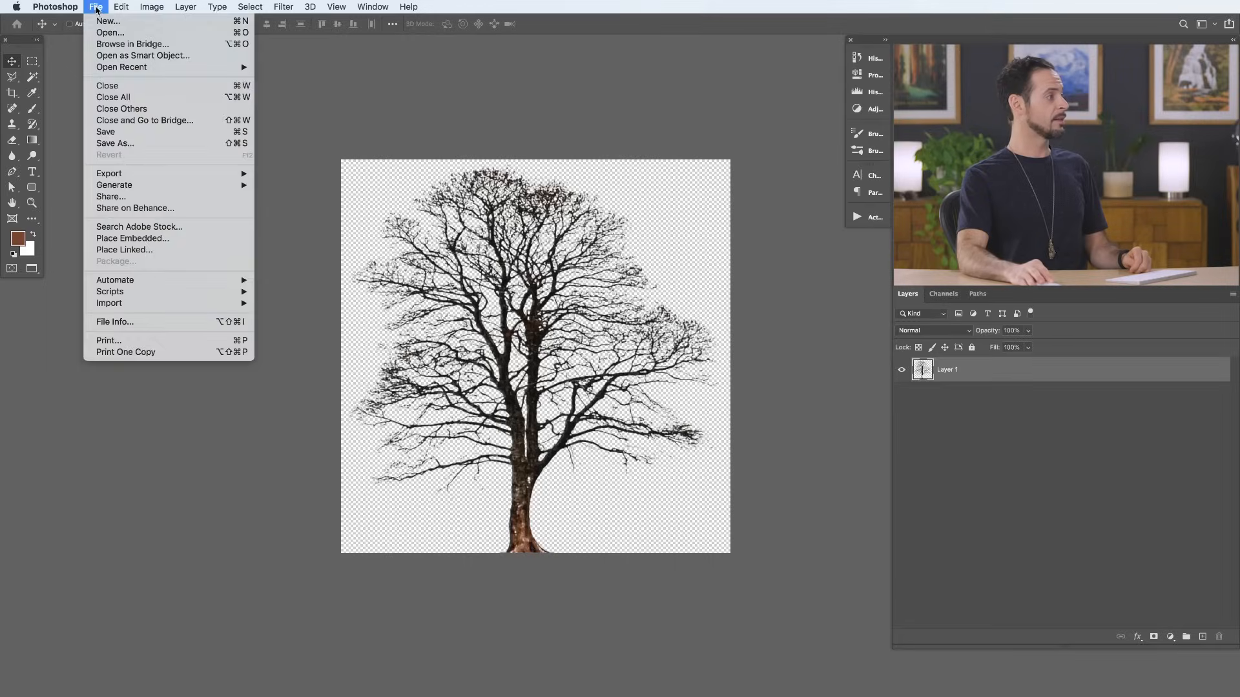
click(143, 149)
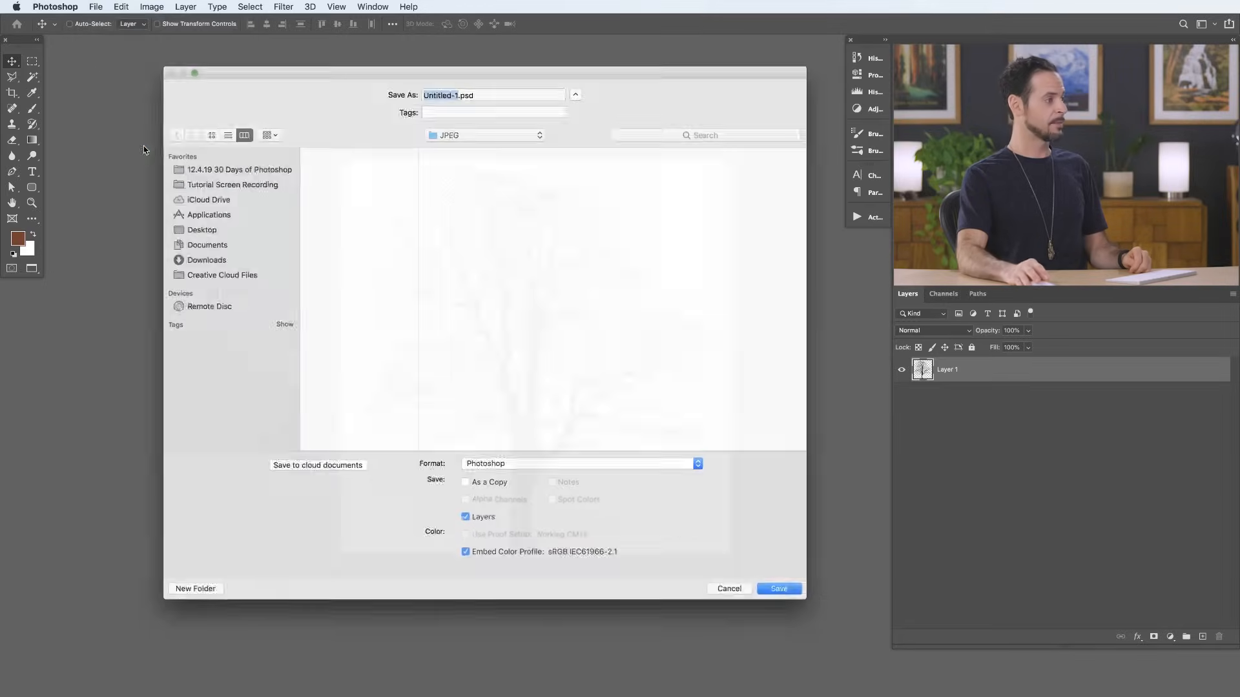
click(516, 471)
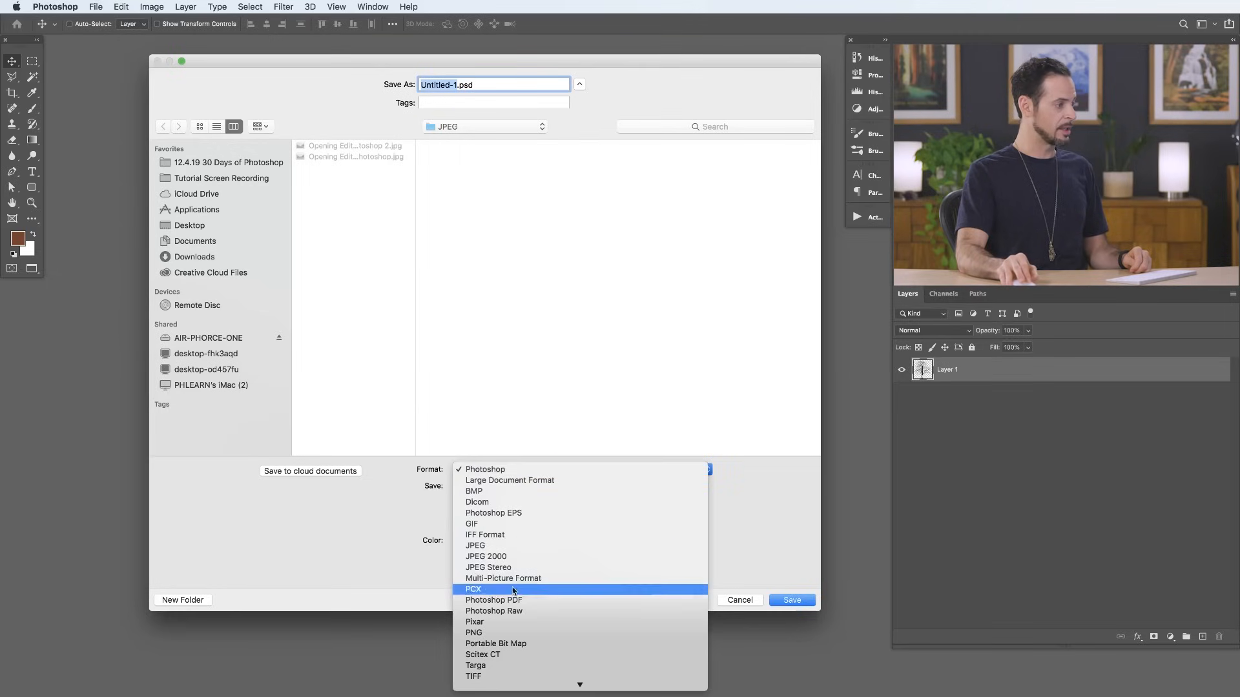
click(513, 633)
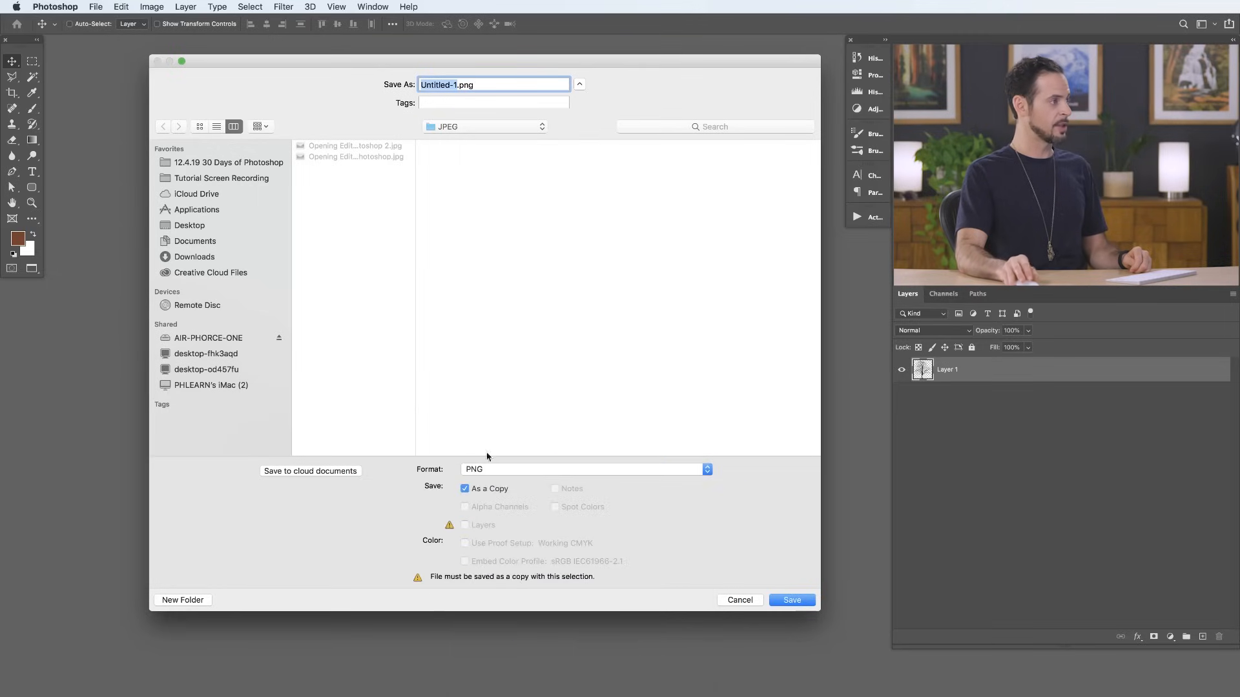
click(484, 126)
click(497, 138)
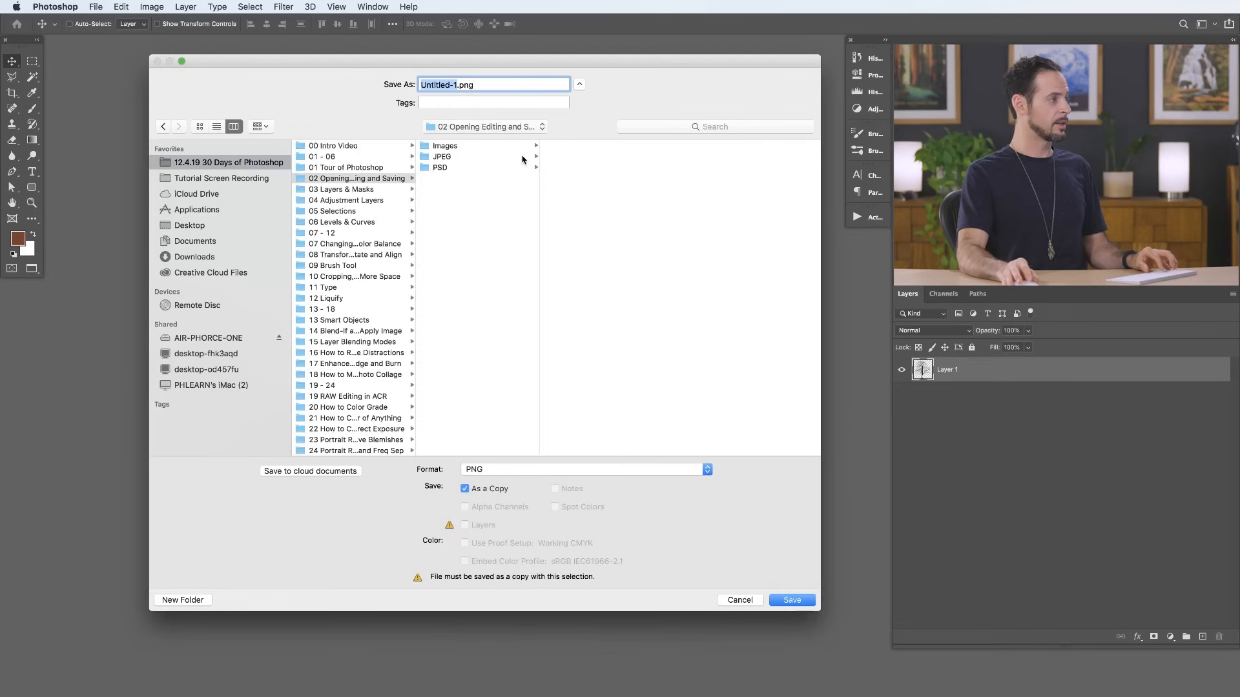
Step: Create a folder named PNG there and save the image in it as Tree.png with the large file size option
key(super+shift+n)
text(PNG)
key(Return)
text(Tree)
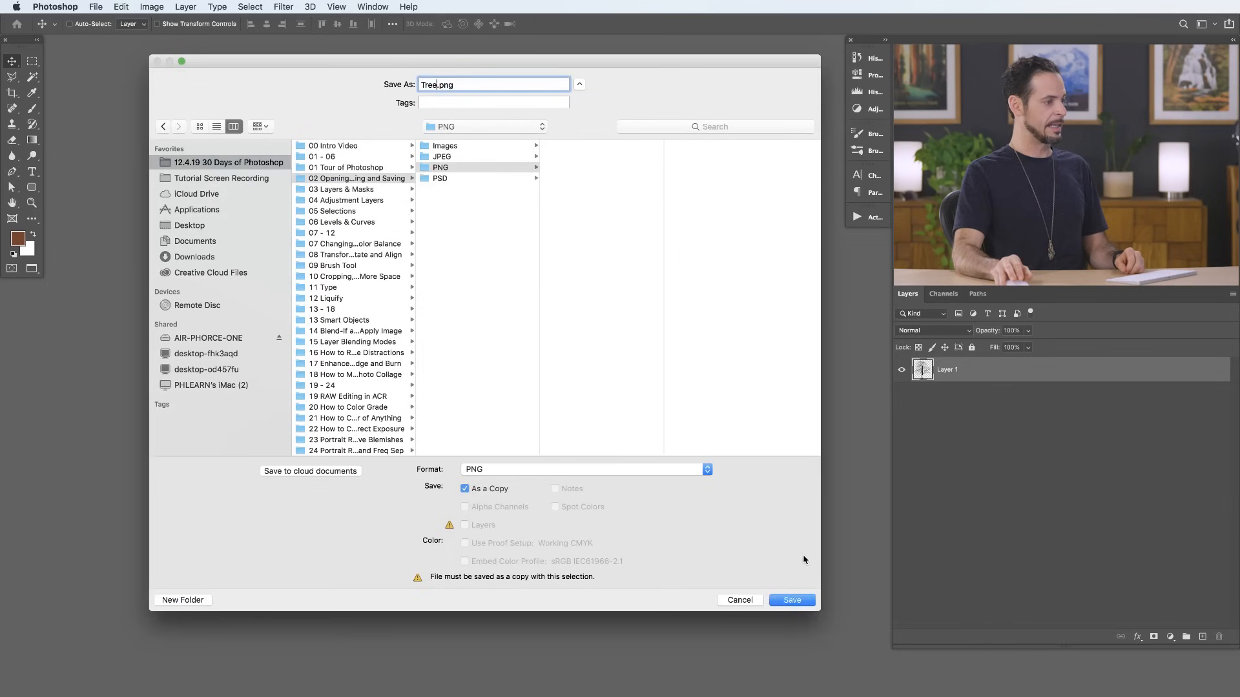
click(792, 601)
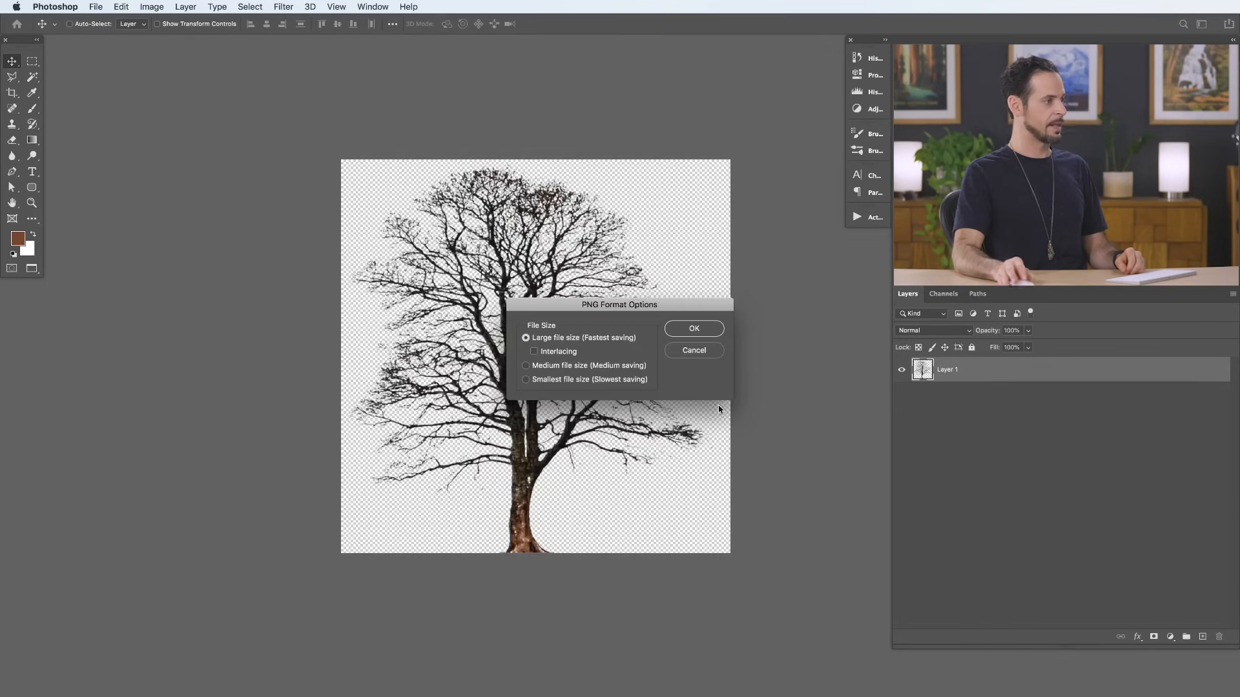
click(694, 330)
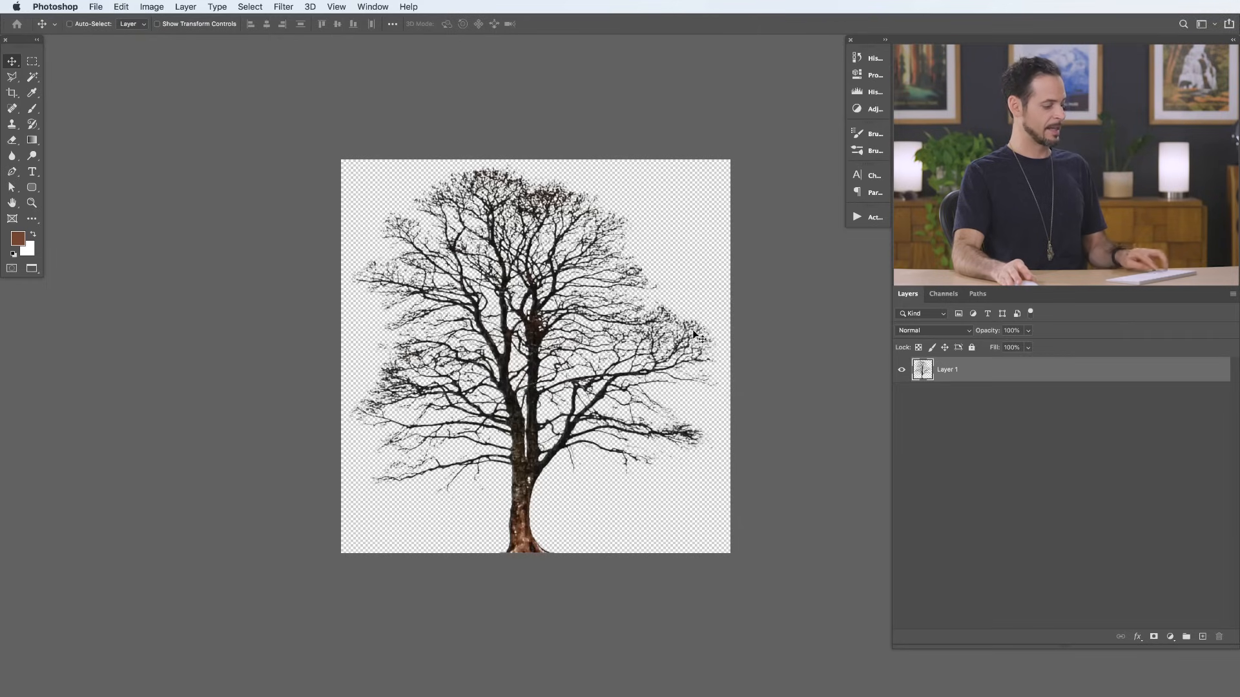
Step: Leave full-screen mode, close the untitled tree document without saving, and show the layered PSD at 33.3% zoom
key(shift+f)
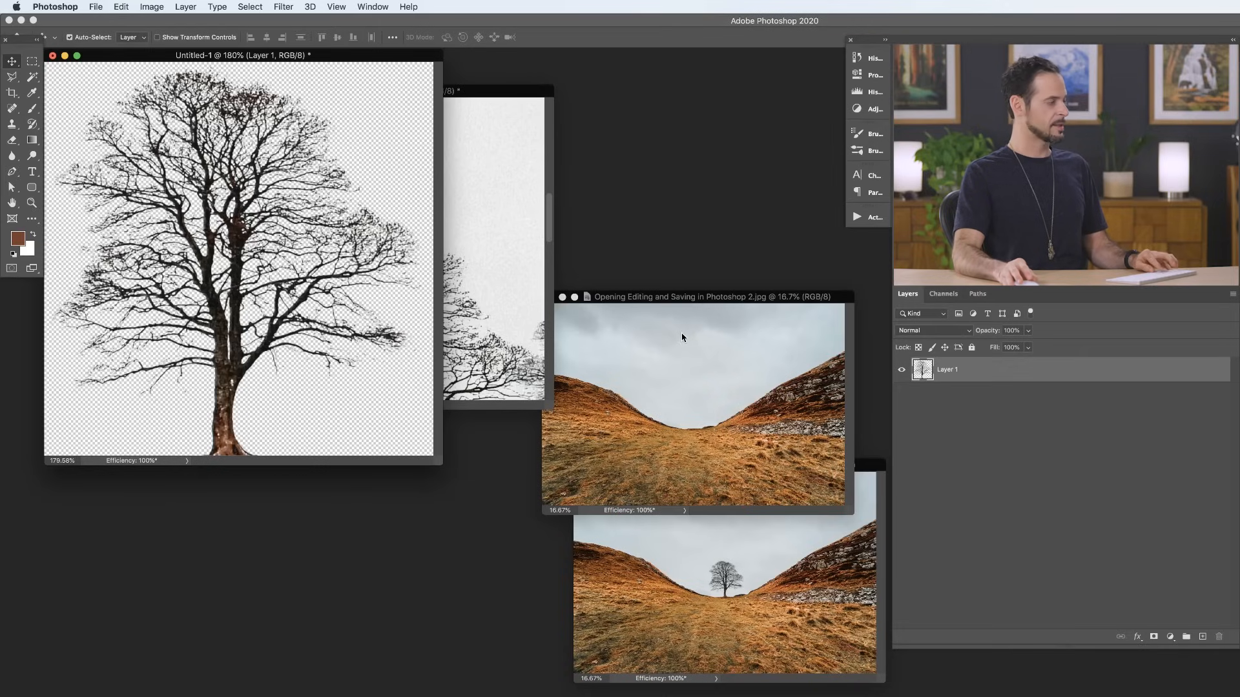
key(super+w)
key(super+d)
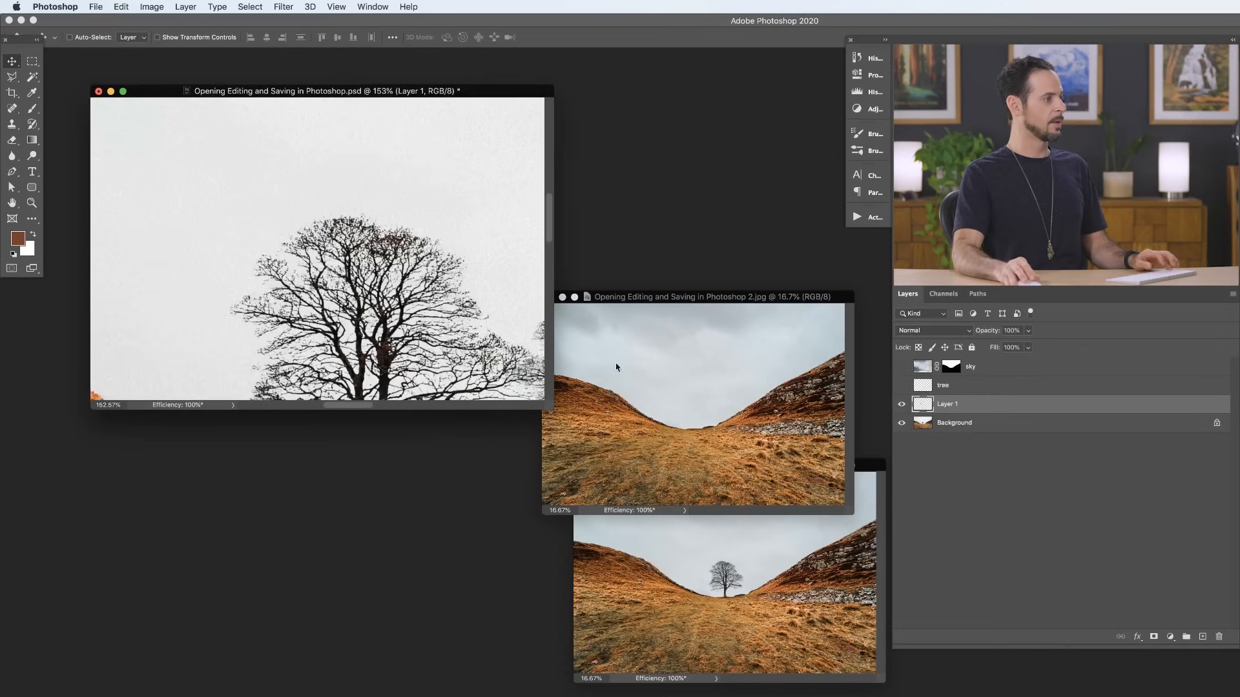
key(super+minus)
key(super+minus)
key(super+minus)
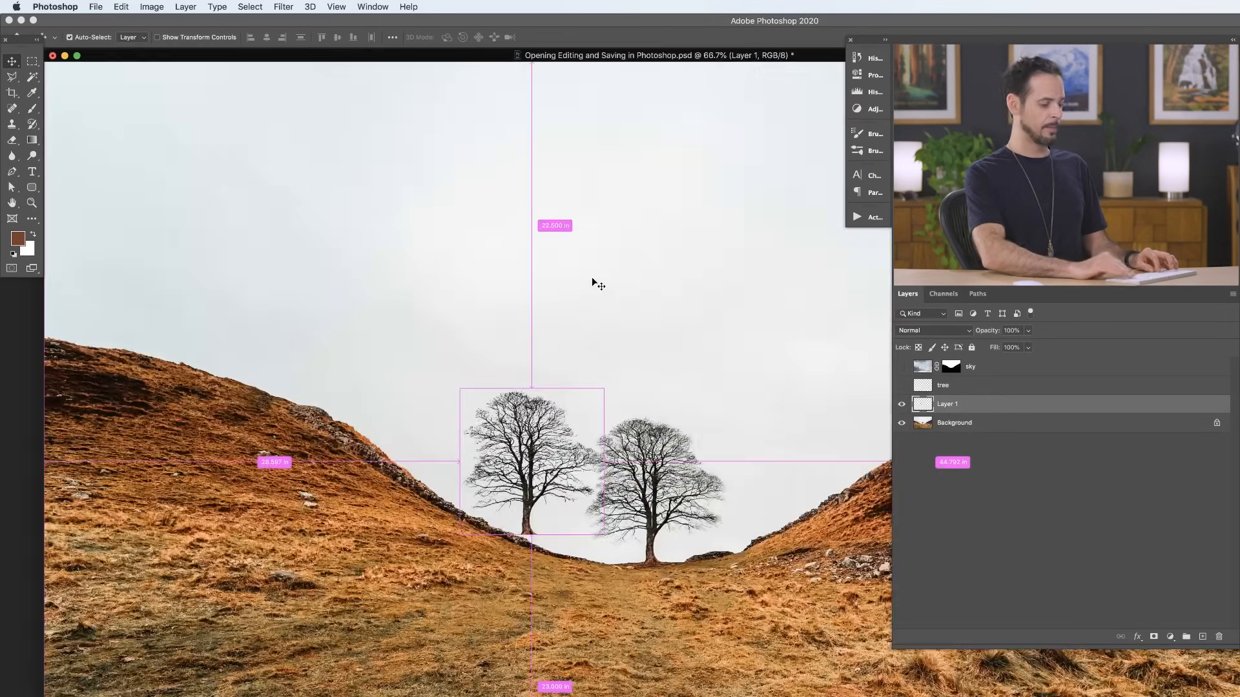
key(super+minus)
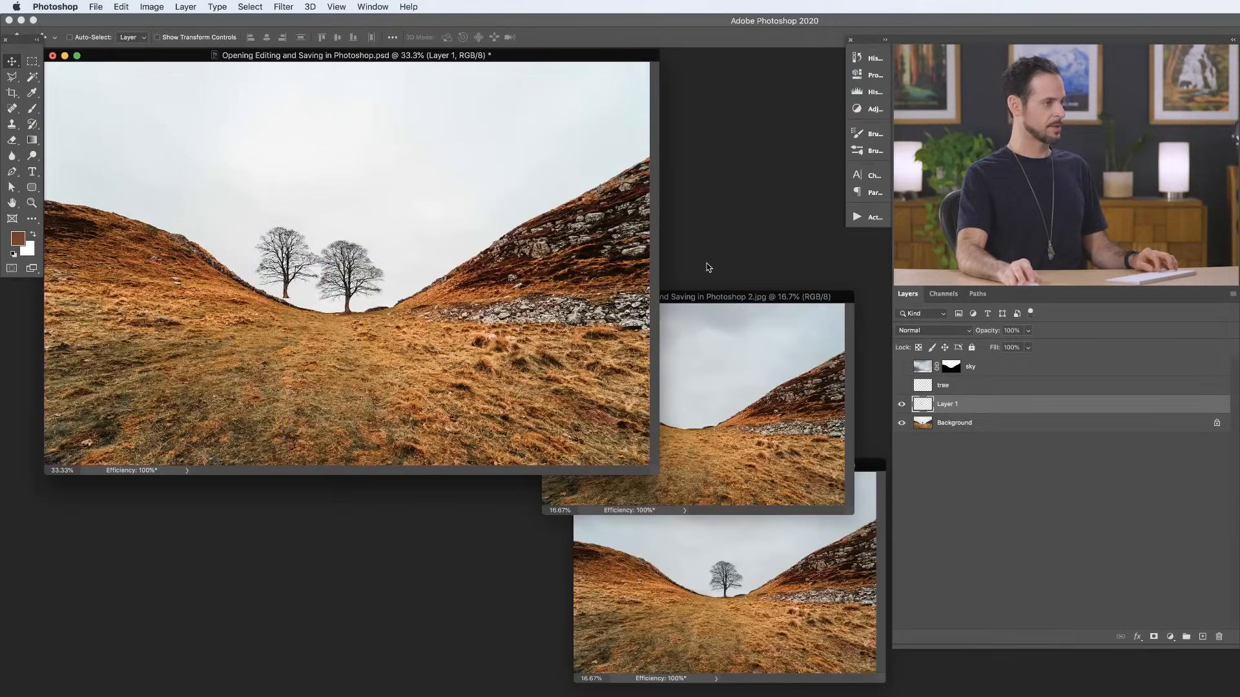
Step: Open Tree.png from the PNG folder and arrange its window among the other open documents with the whole tree in view
key(super+o)
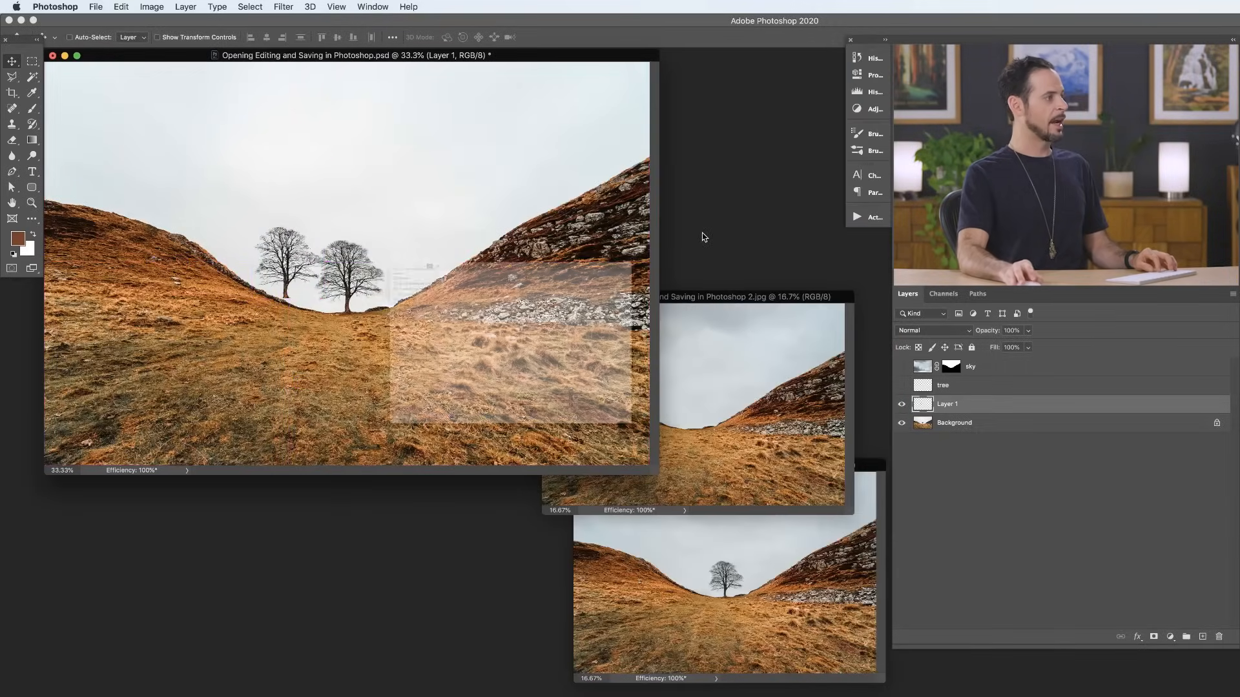
click(373, 139)
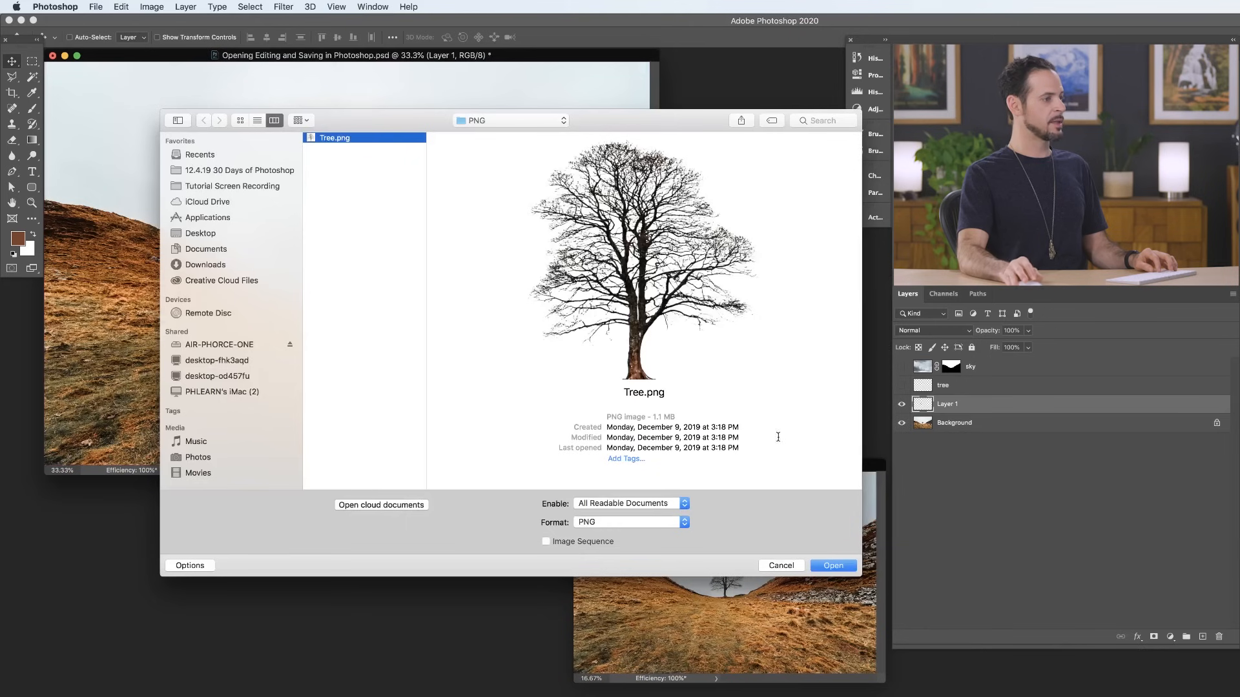
click(826, 567)
drag(238, 98, 488, 375)
drag(419, 467, 467, 365)
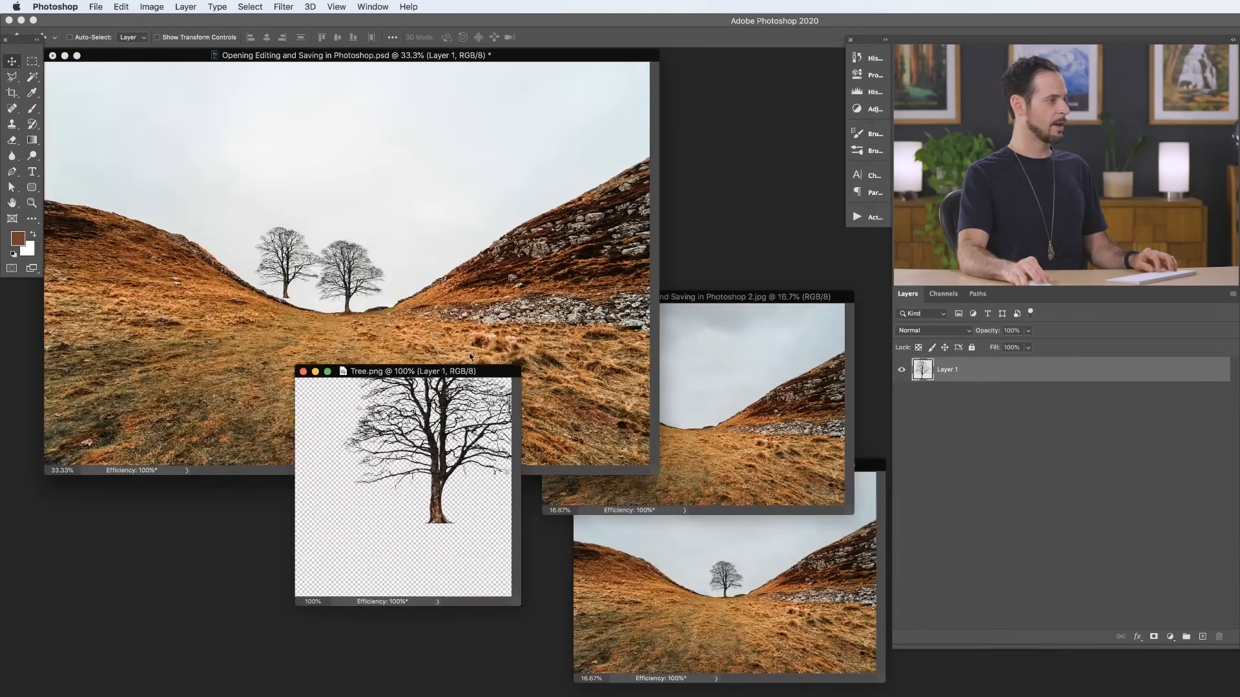
drag(714, 373, 716, 431)
click(443, 470)
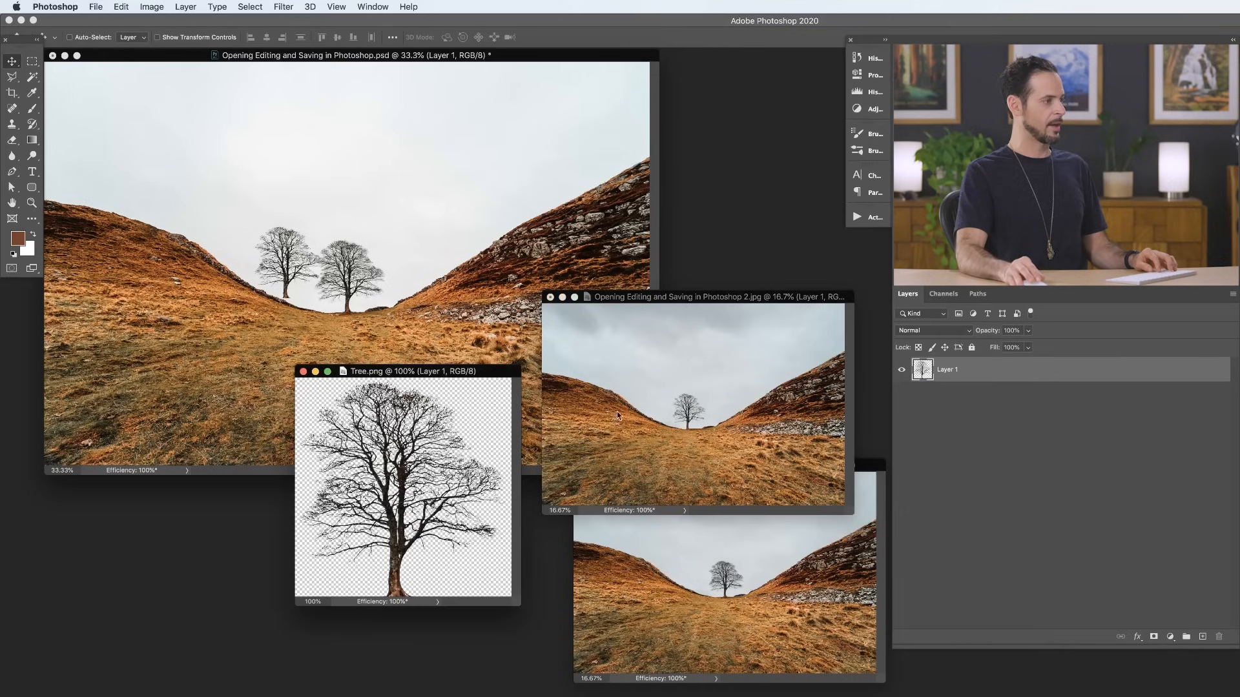
Step: Copy the tree into Opening Editing and Saving in Photoshop 2.jpg and scale it down to a small tree on the left hill
drag(475, 481, 594, 408)
key(ctrl+t)
key(Return)
Step: View the JPEG in full-screen mode and compare it with Layer 1 and Layer 2 hidden and shown
key(f)
drag(904, 380, 903, 390)
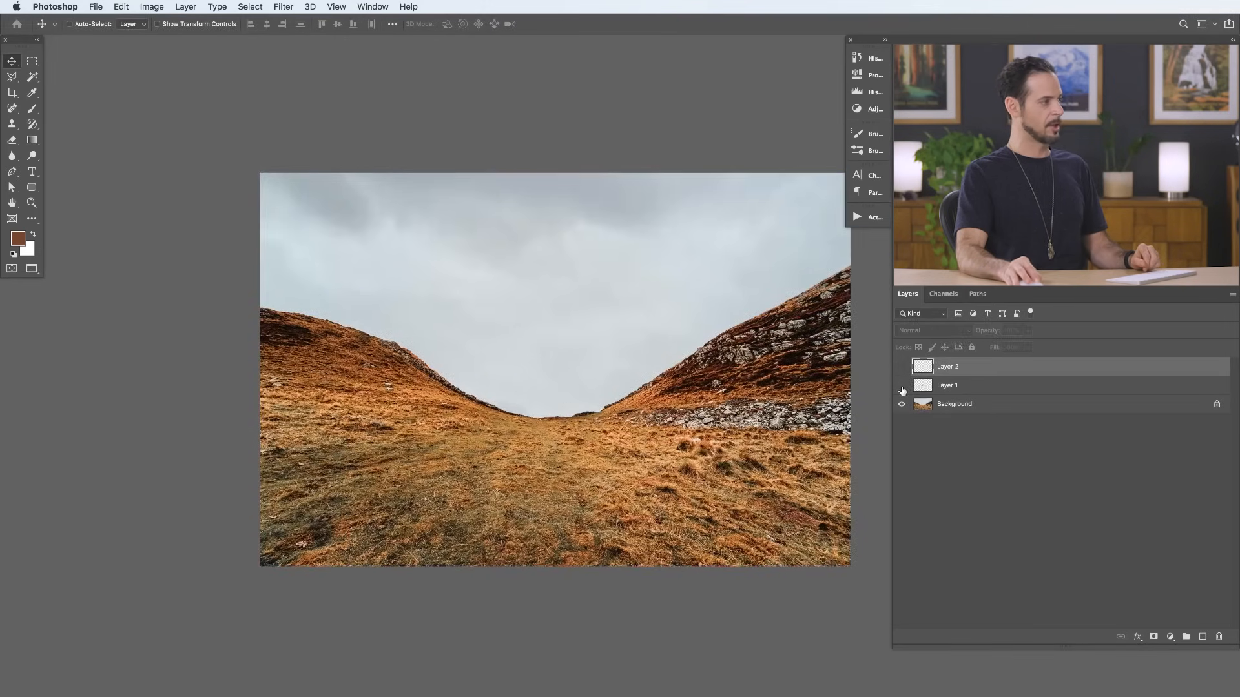
click(902, 373)
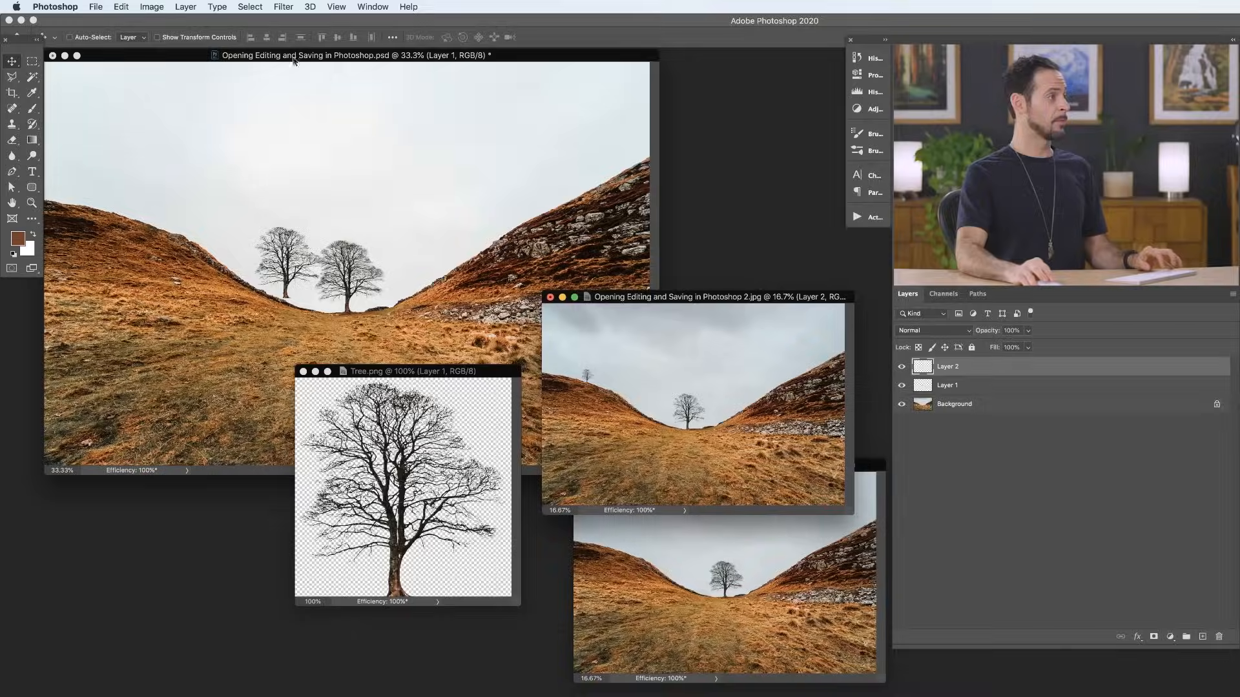
Step: Switch to the layered PSD in full-screen mode, check Layer 1 by toggling its visibility, and move its tree onto the left hillside
click(407, 55)
drag(407, 56, 416, 64)
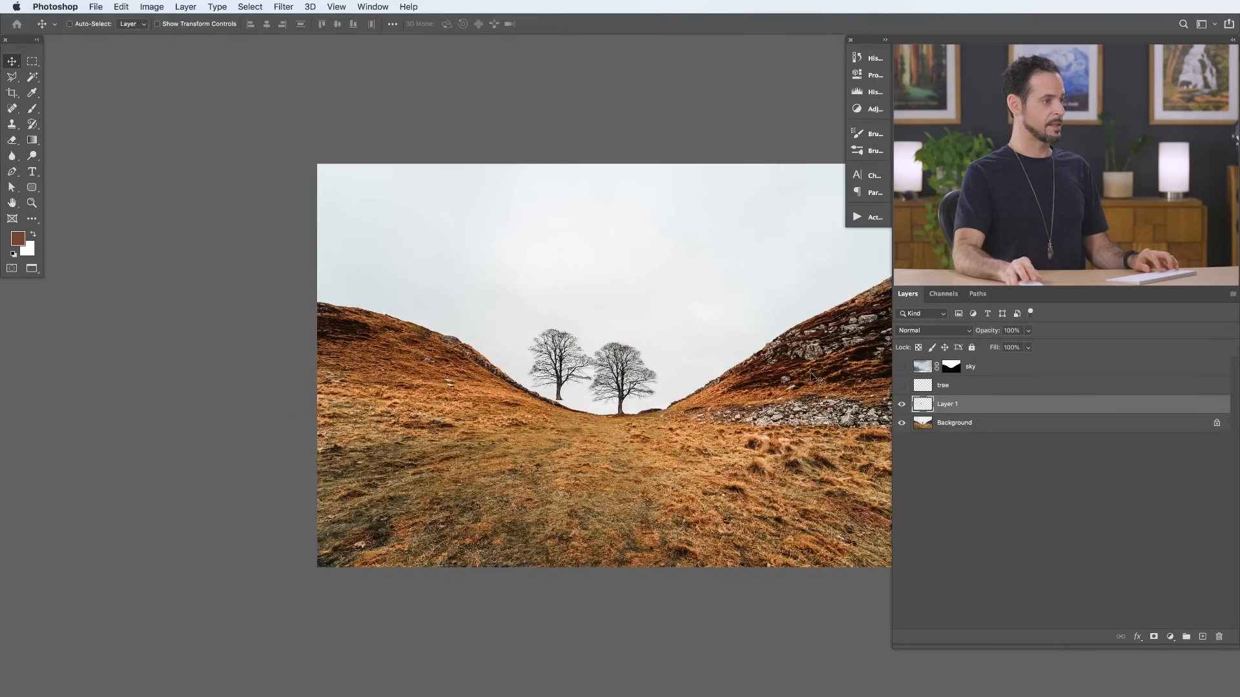
click(901, 404)
click(901, 404)
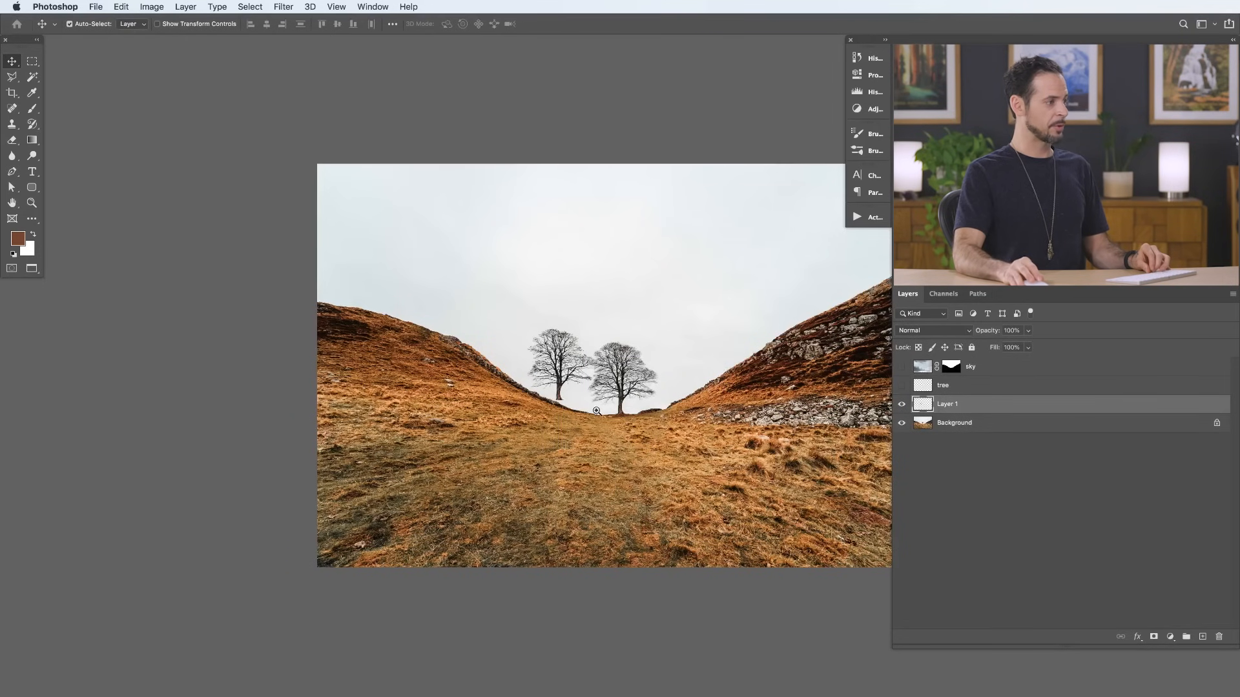
key(super+plus)
drag(550, 379, 356, 265)
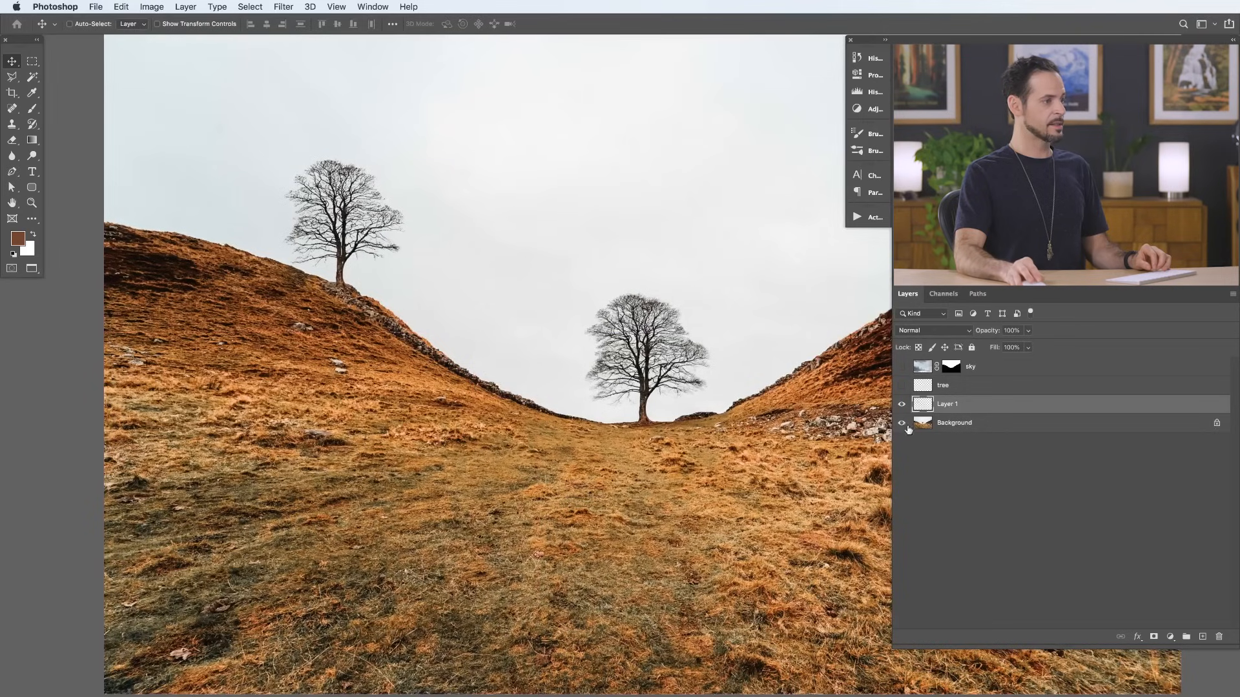
Step: Rename Layer 1 as "tree 2"
click(901, 404)
text(tree 2)
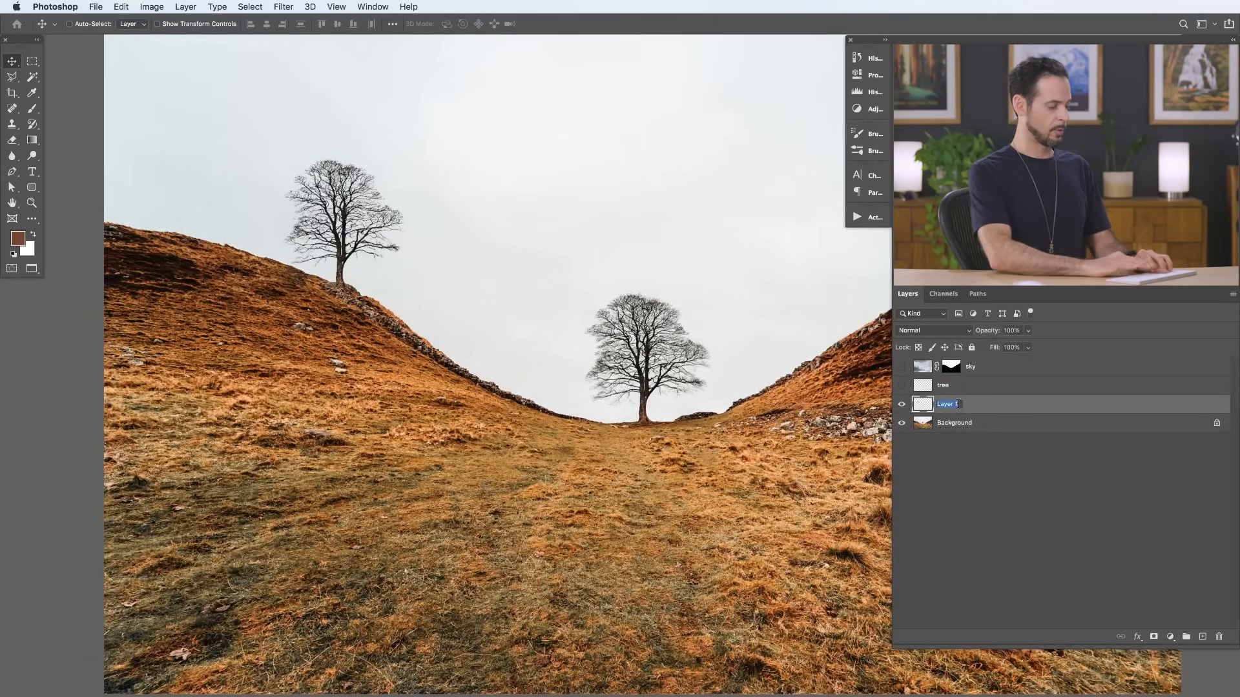
key(Return)
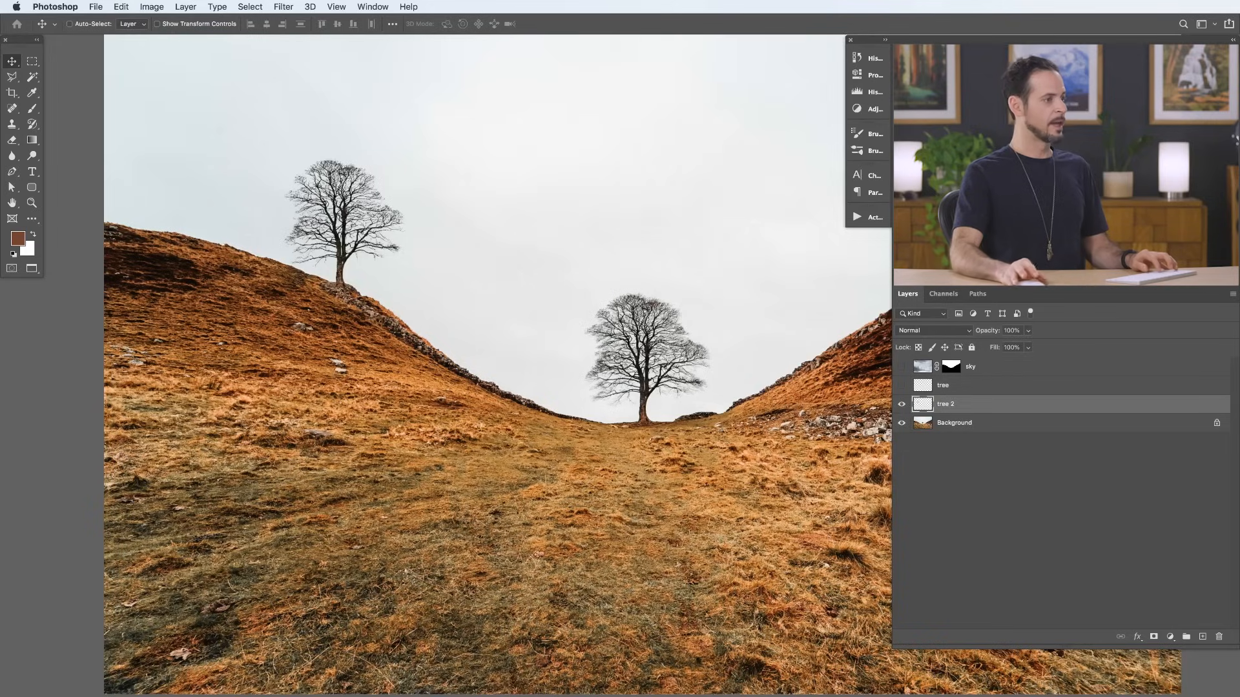
Step: Check the tree 2 layer by toggling its visibility, and show the tree and sky layers
click(902, 404)
click(902, 404)
click(903, 405)
click(902, 406)
click(902, 385)
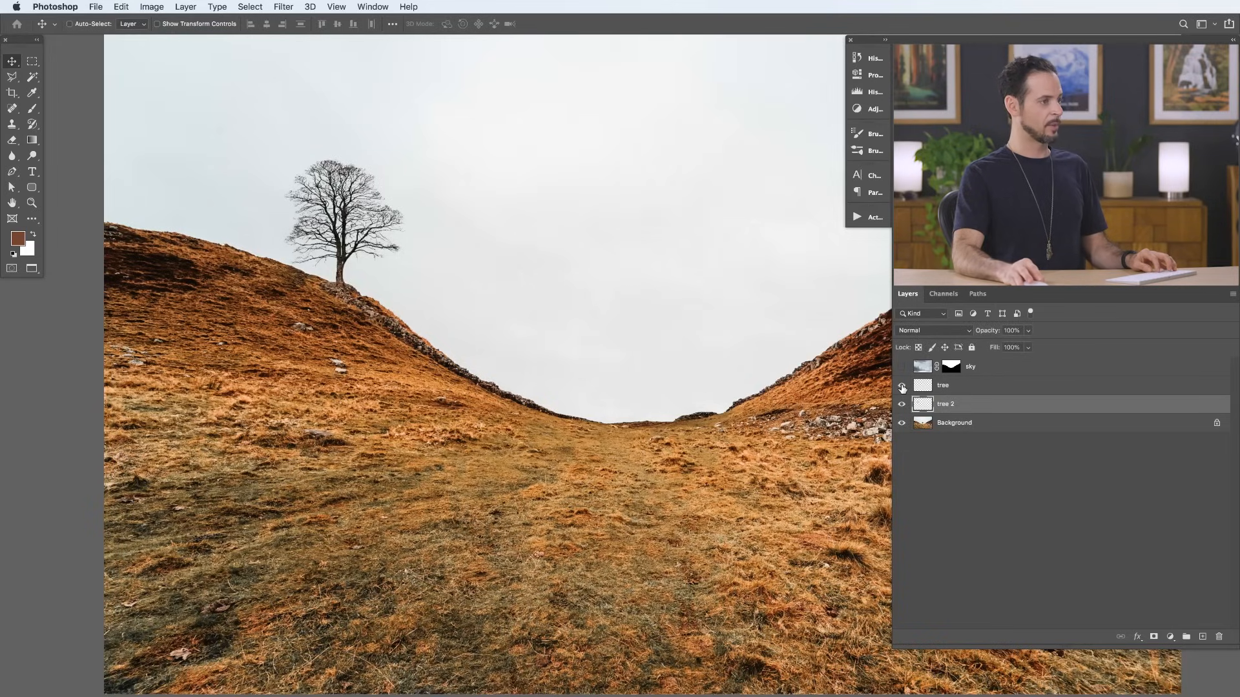
click(902, 367)
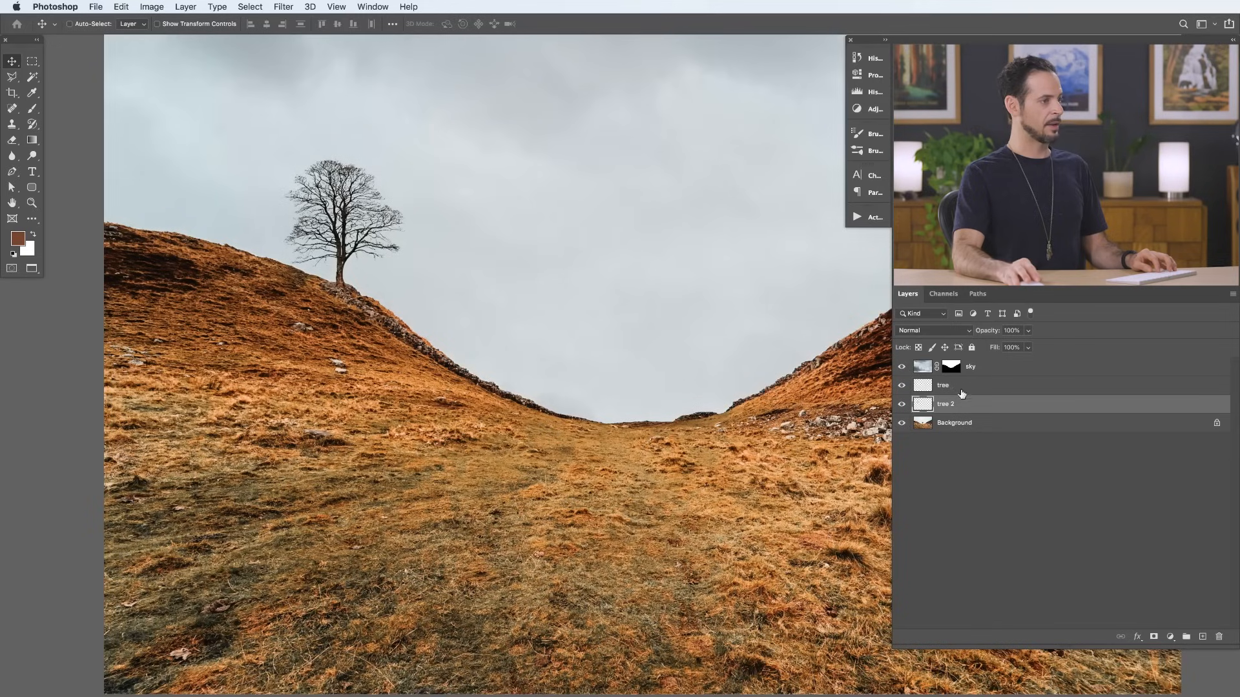
Step: Place the tree 2 layer above the tree layer and try its tree at different positions across the landscape
drag(564, 450, 839, 582)
drag(687, 574, 534, 585)
key(super+minus)
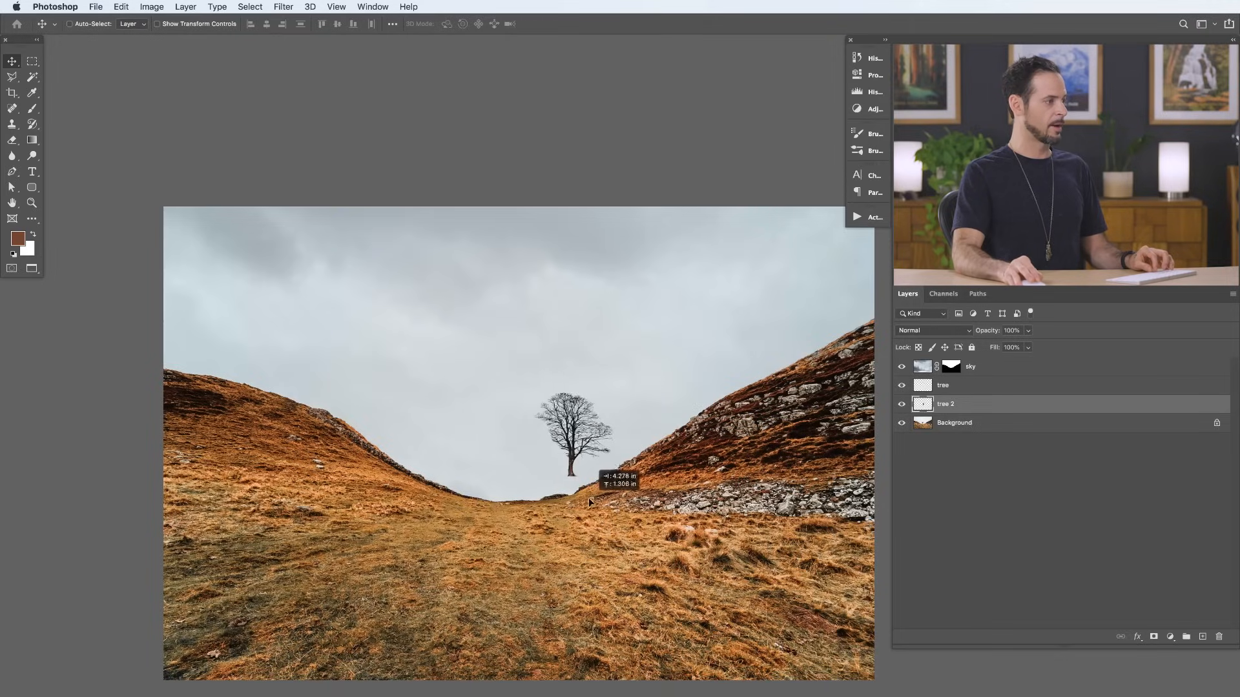
drag(978, 406, 977, 383)
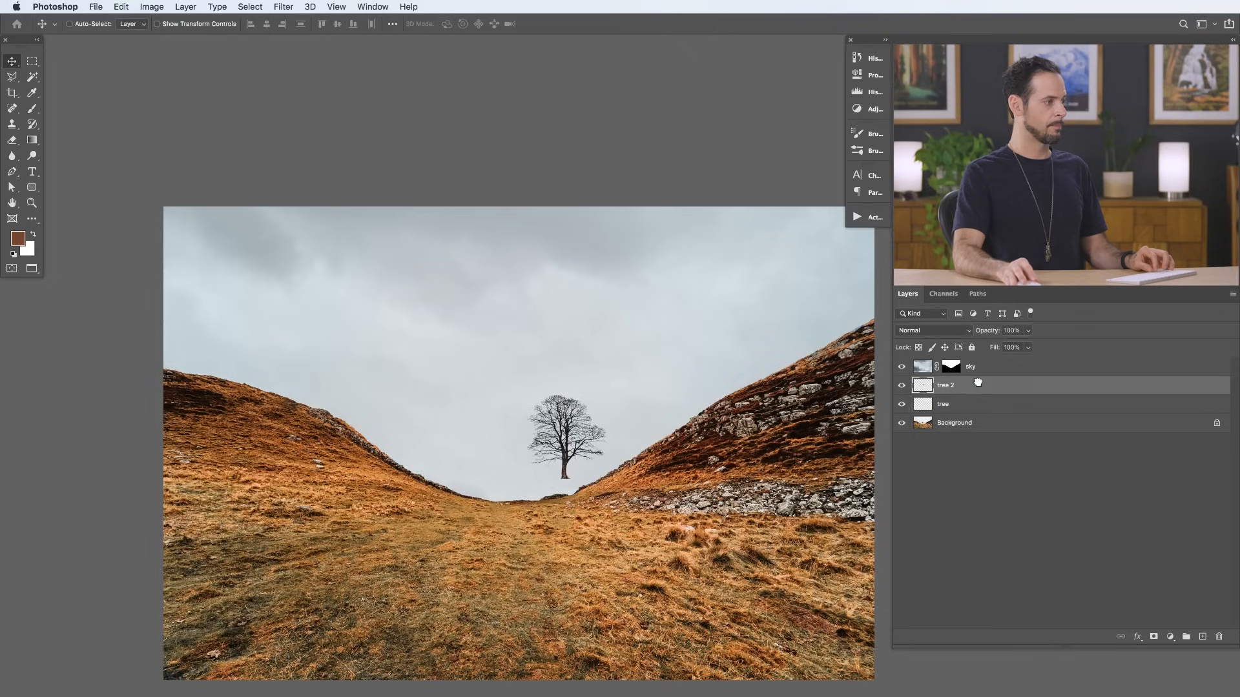
drag(663, 500, 595, 397)
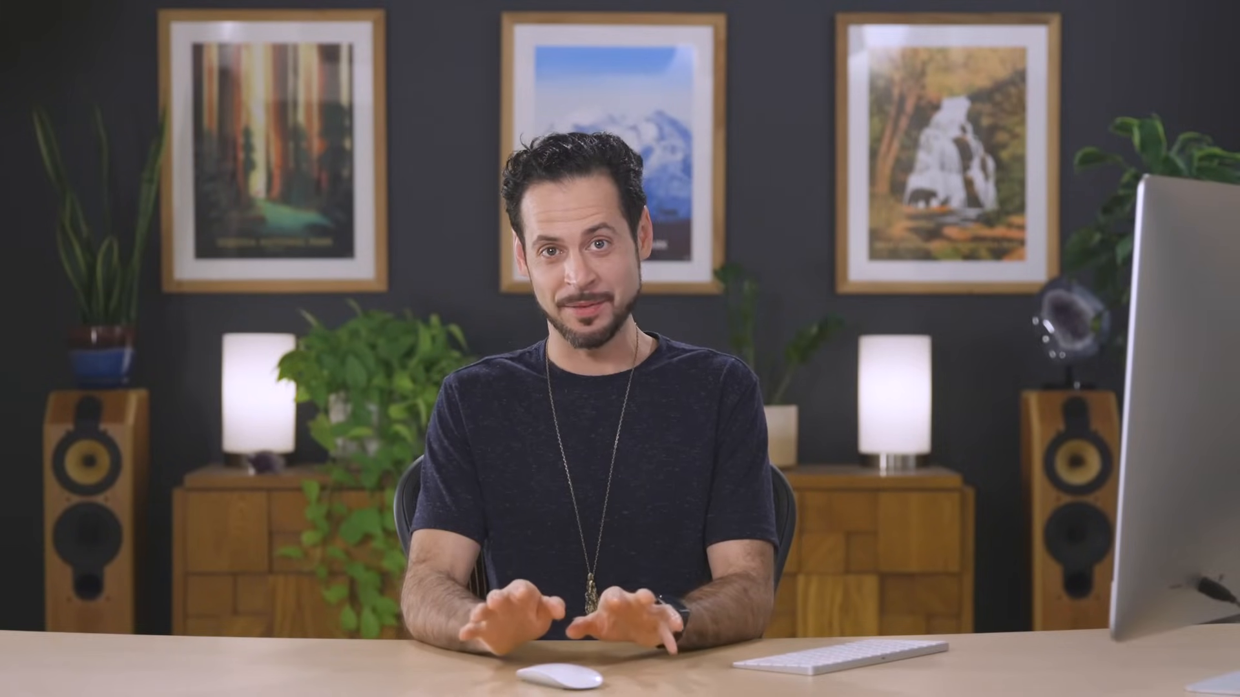